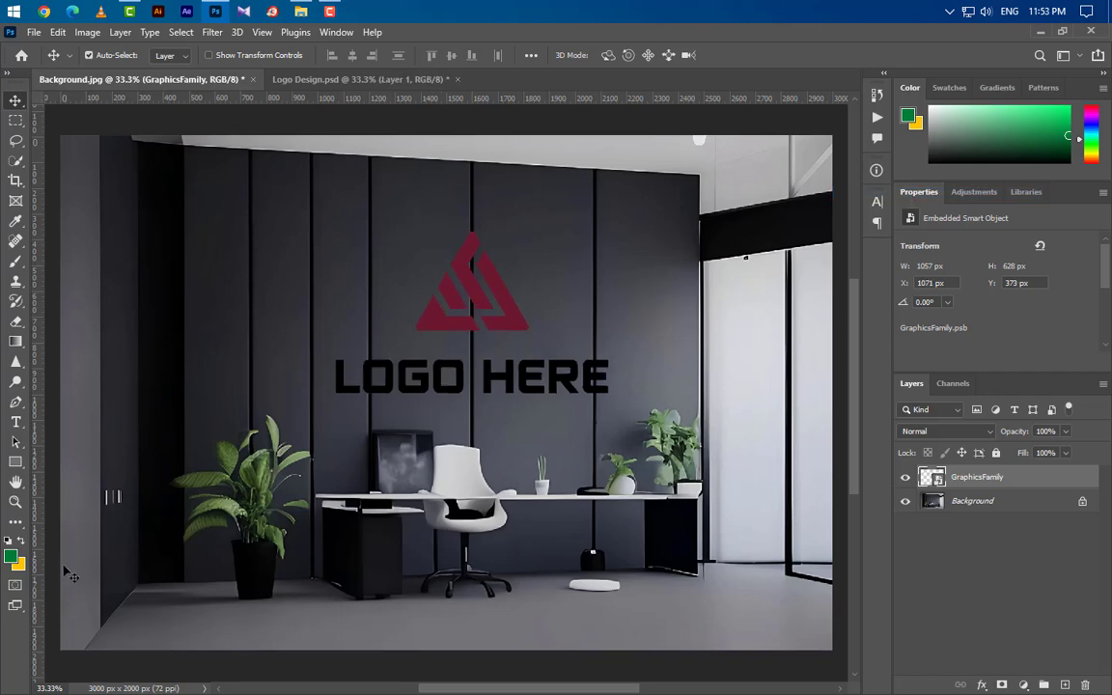
- Draw a green rectangle about 2001 by 1496 px over the panelled back wall
click(14, 464)
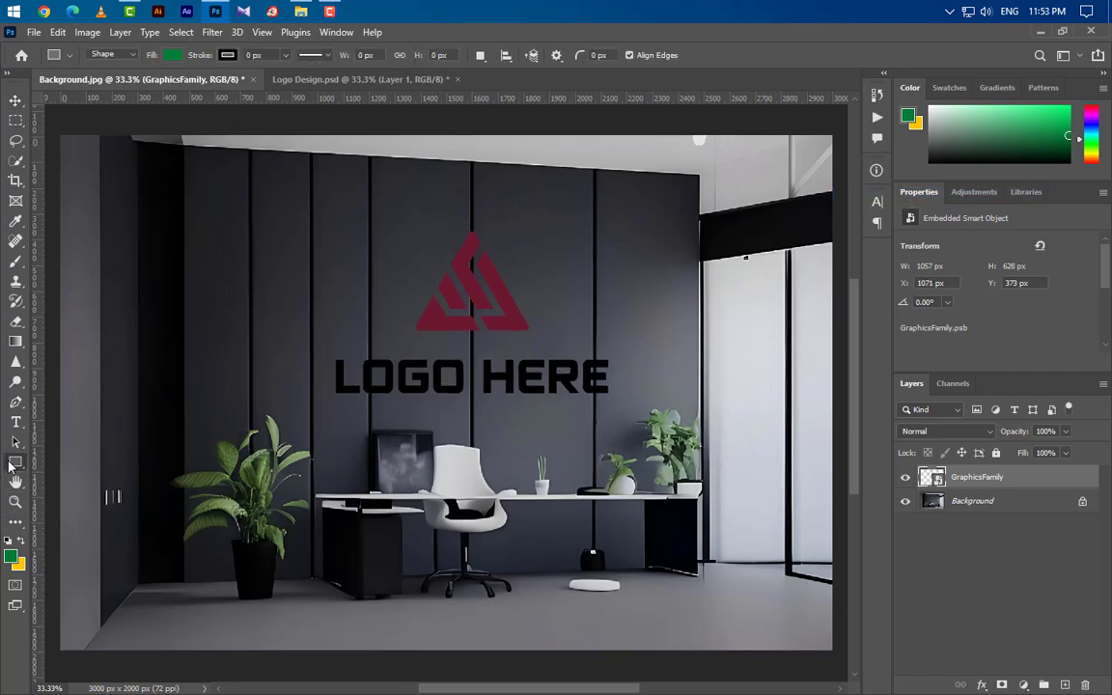
click(64, 464)
drag(698, 175, 186, 559)
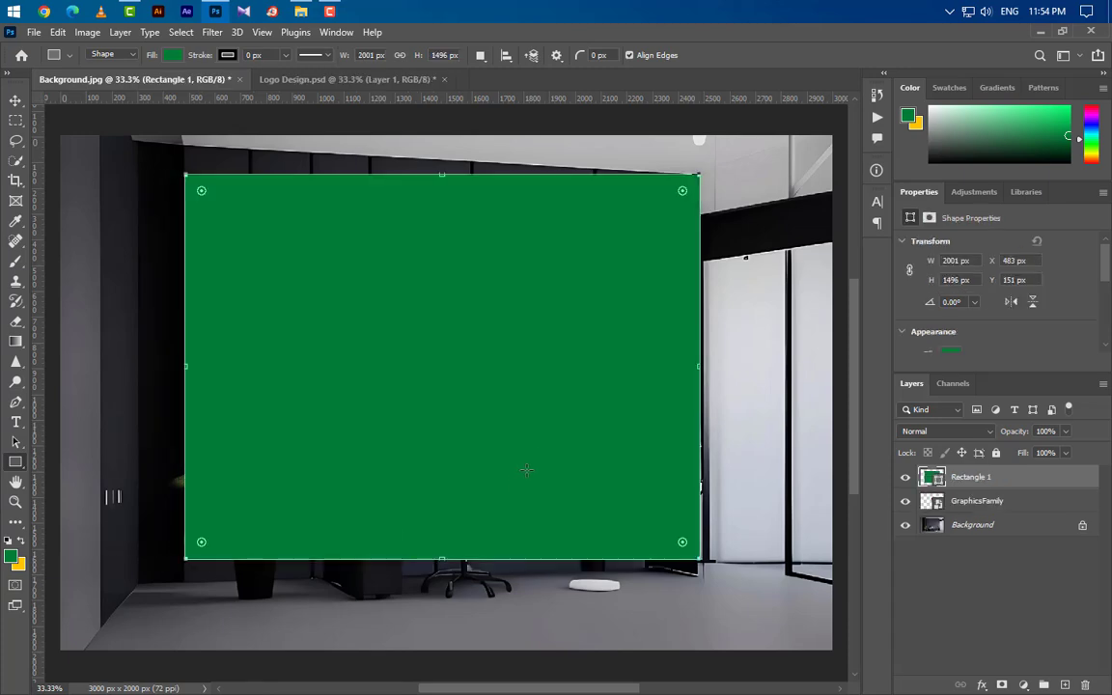
- Place the rectangle layer beneath the GraphicsFamily logo layer and group the two layers
drag(1023, 480, 1033, 510)
shift+click(1025, 482)
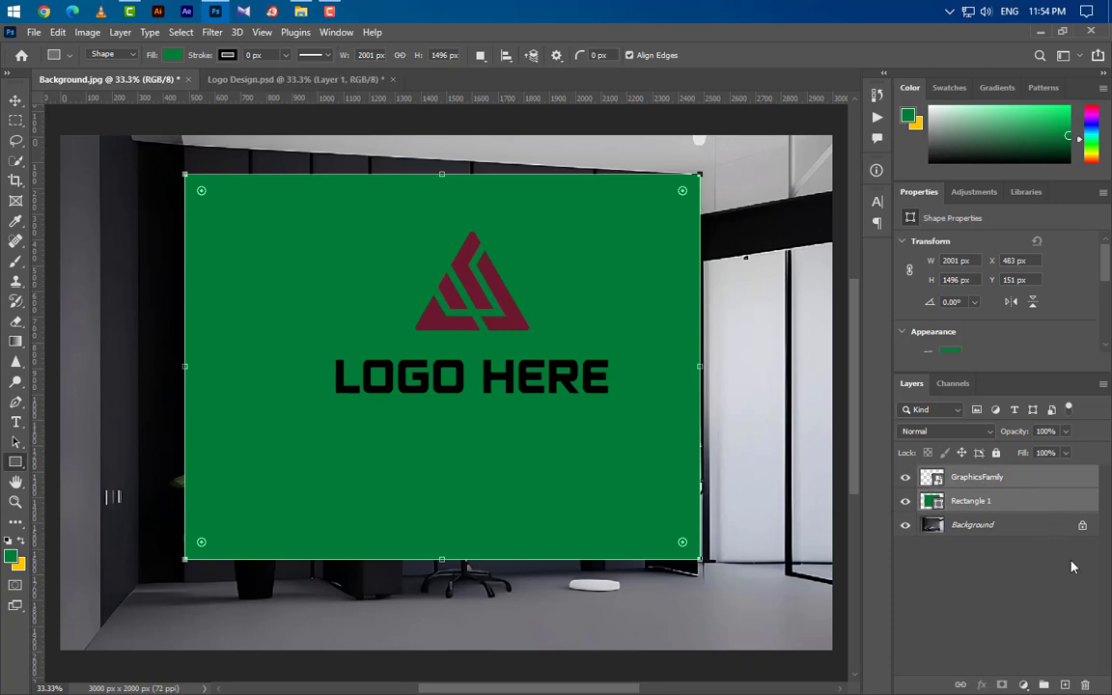
click(1043, 685)
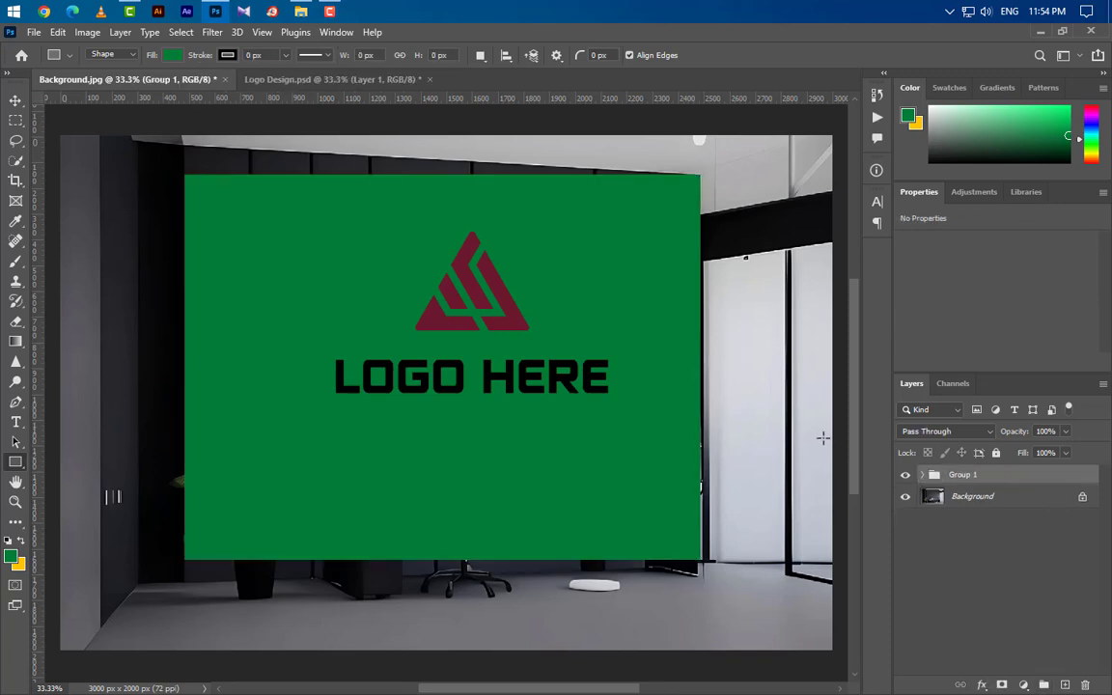
- Start a Distort transform on the group and fit its upper-right corner to the back wall's upper-right corner
key(ctrl+t)
right_click(607, 263)
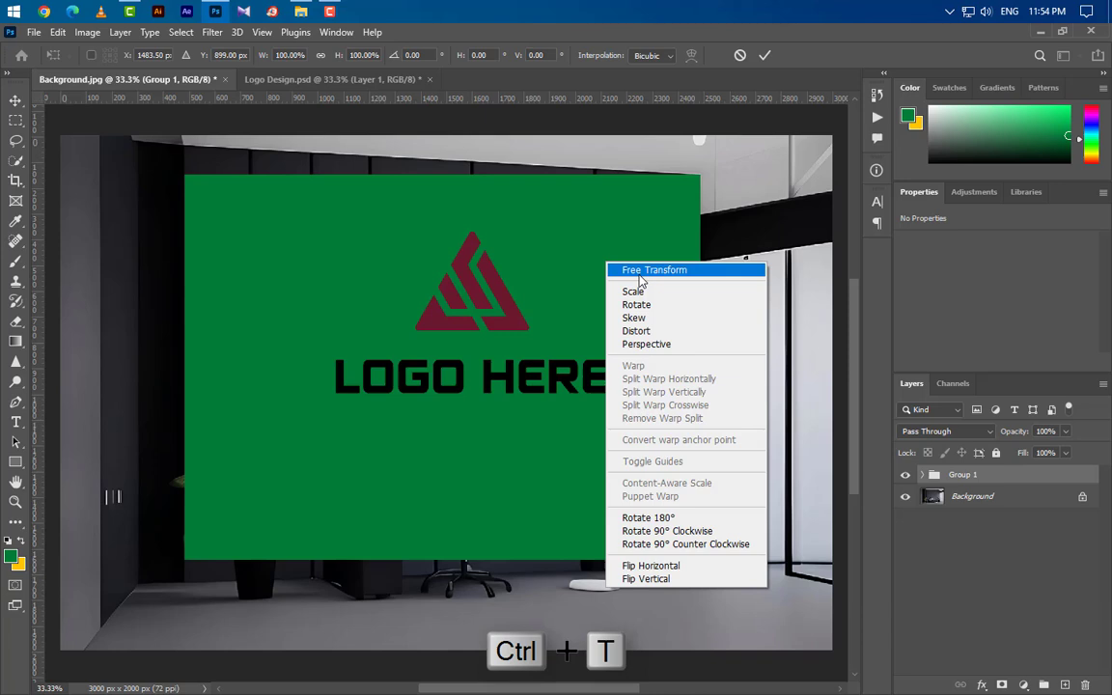
click(658, 336)
scroll(719, 173, up, 5)
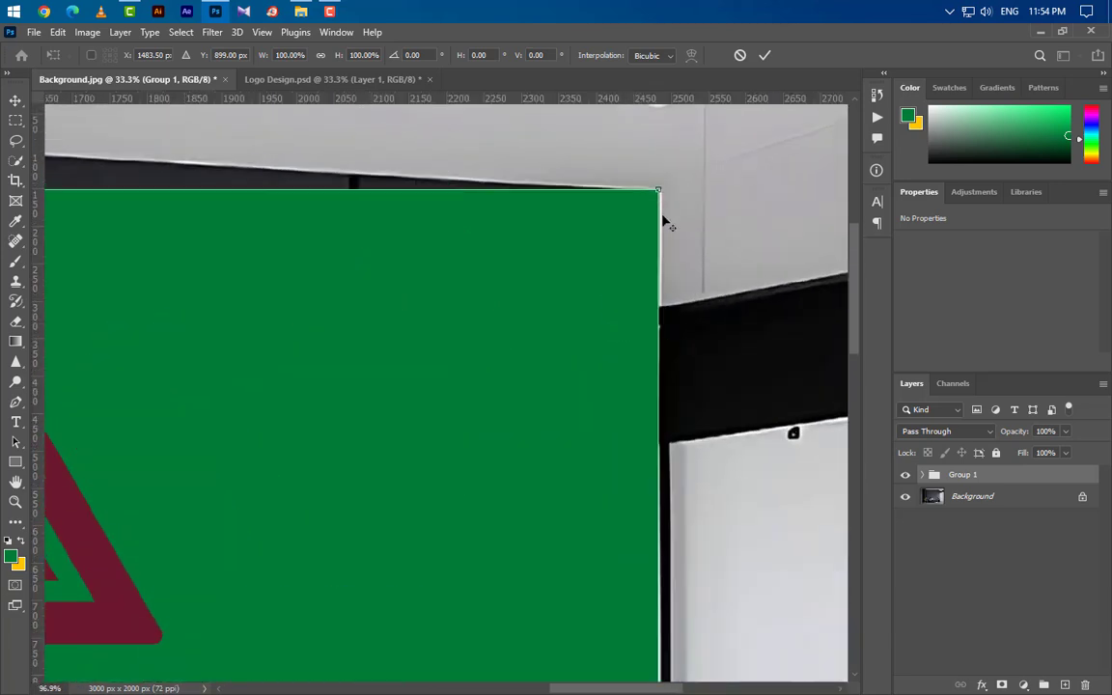
scroll(663, 220, up, 4)
mouse_move(625, 190)
mouse_down()
mouse_move(623, 206)
mouse_move(625, 194)
mouse_up()
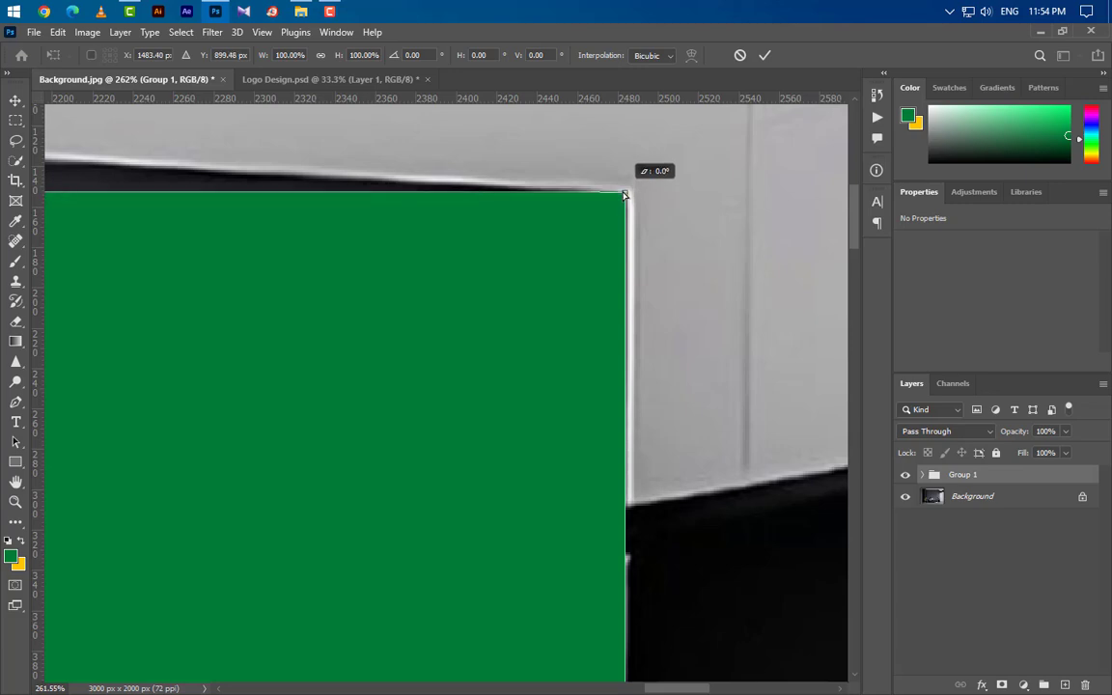
- Add a vertical guide along the wall's right edge and fit the group's lower-right corner to the wall along it
scroll(587, 229, down, 5)
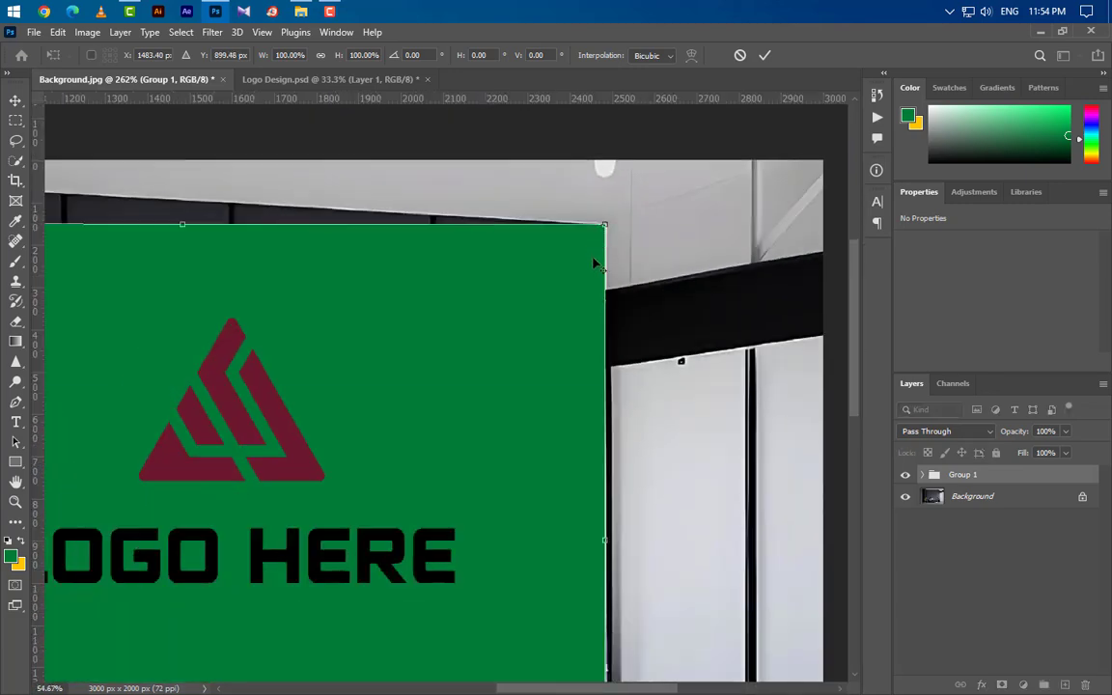
scroll(595, 264, down, 2)
drag(36, 410, 605, 305)
scroll(638, 382, down, 4)
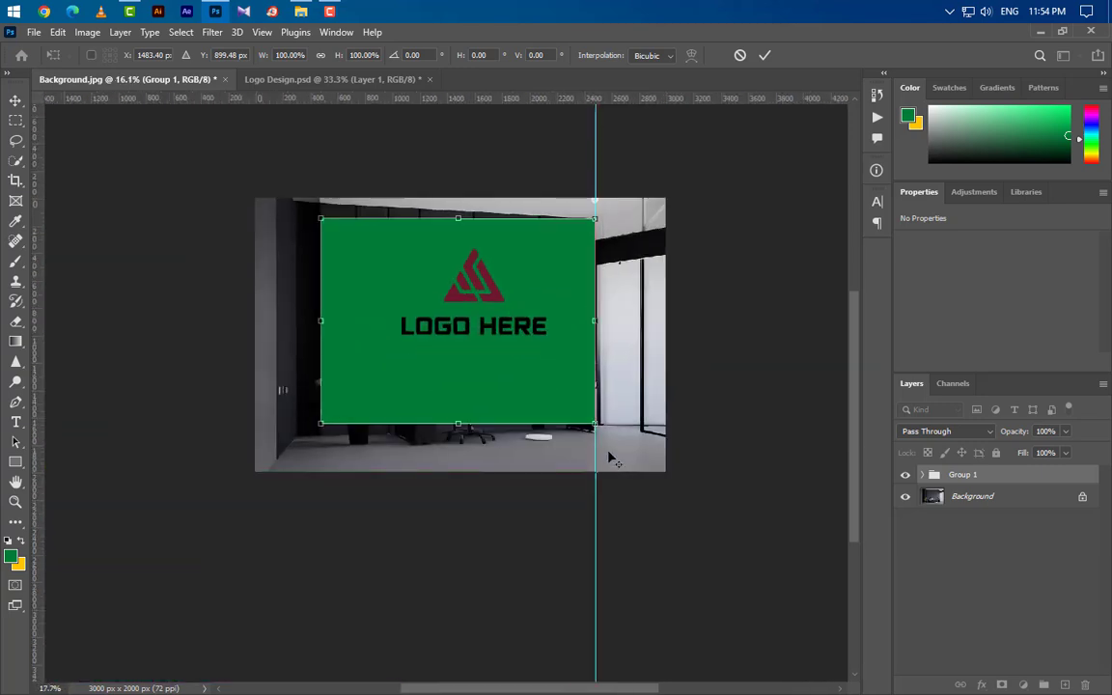
scroll(608, 457, up, 4)
scroll(584, 426, up, 6)
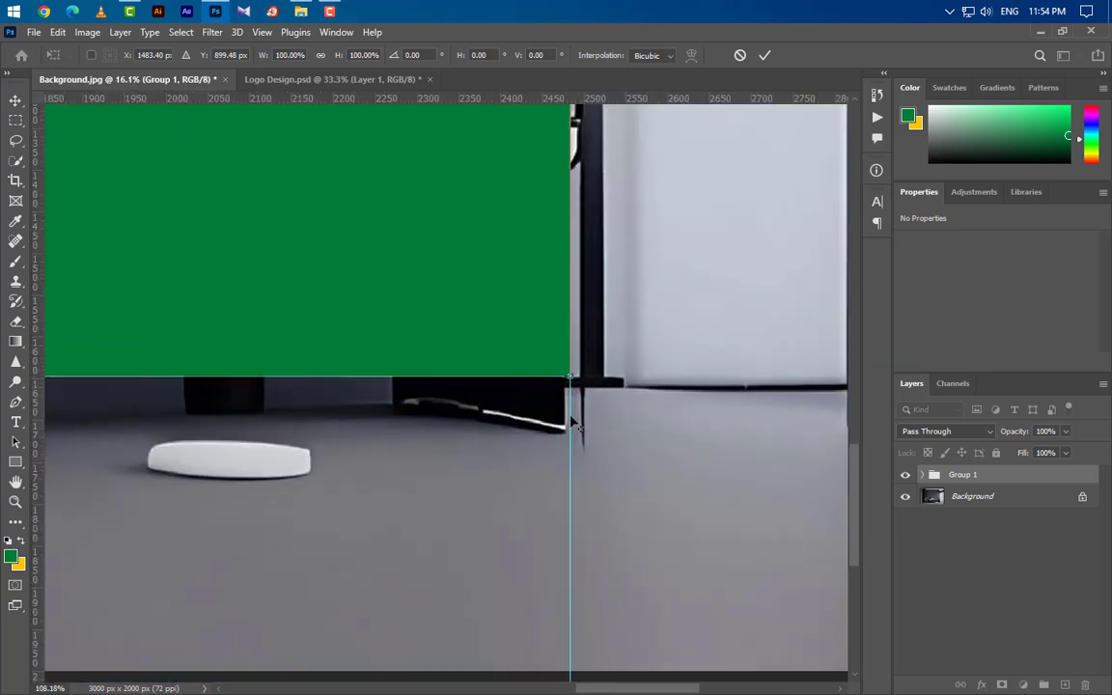
drag(573, 349, 558, 273)
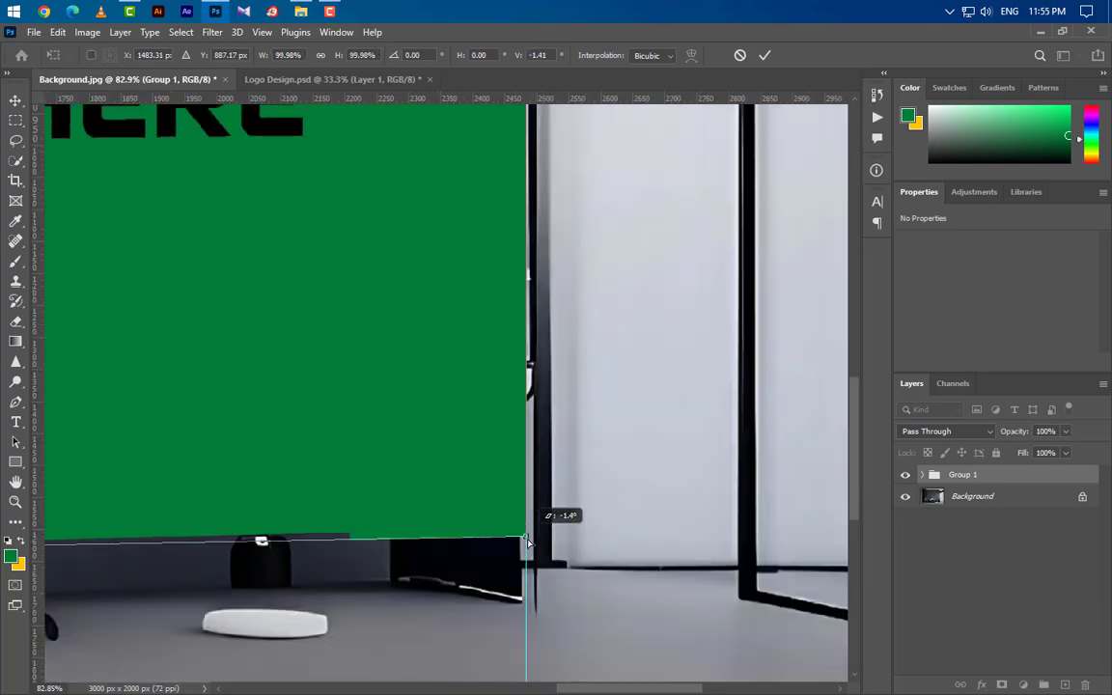
drag(526, 535, 527, 563)
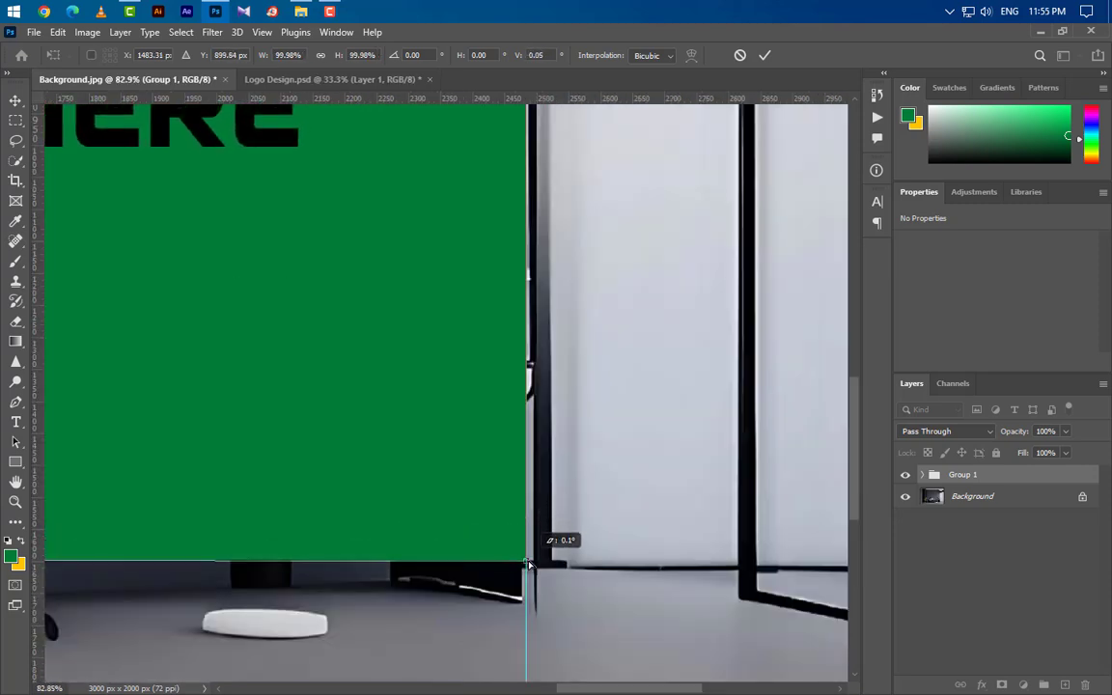
scroll(638, 507, down, 10)
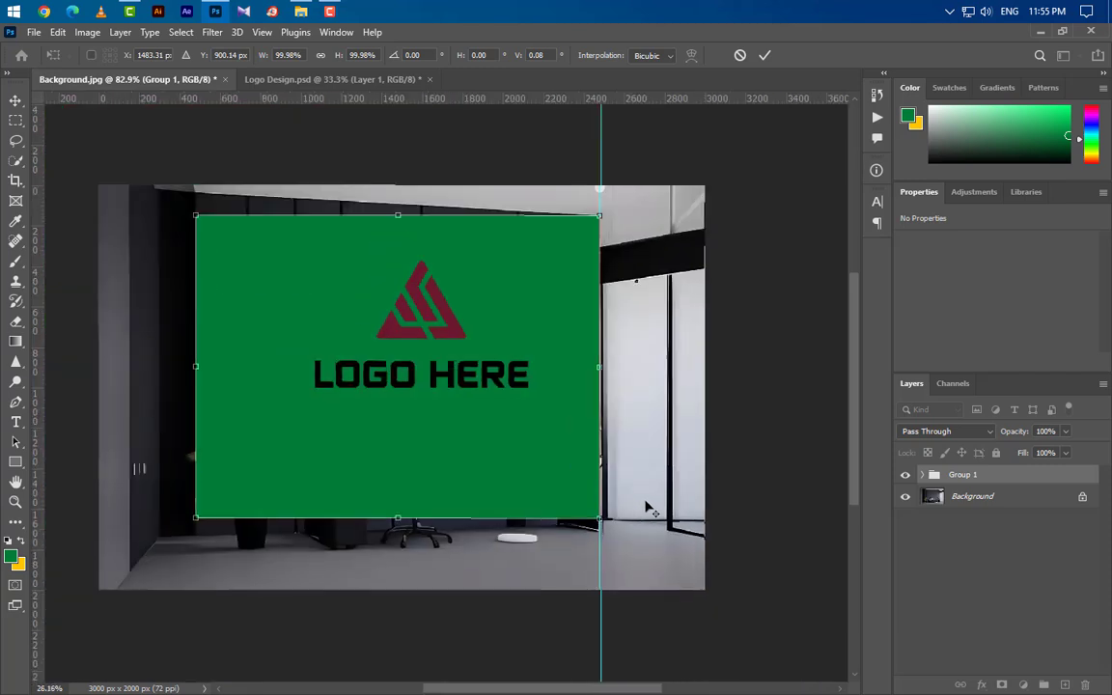
- Distort the group's lower-left corner down to the floor line and add a vertical guide along its left edge
scroll(480, 515, up, 8)
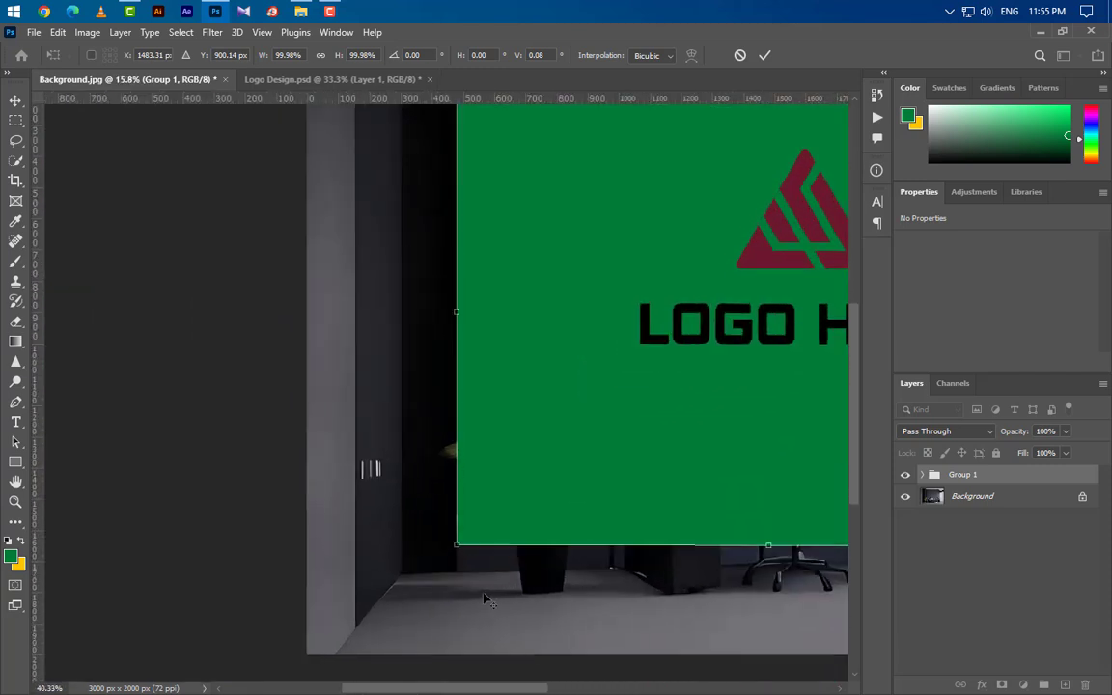
scroll(454, 565, up, 3)
drag(439, 501, 441, 565)
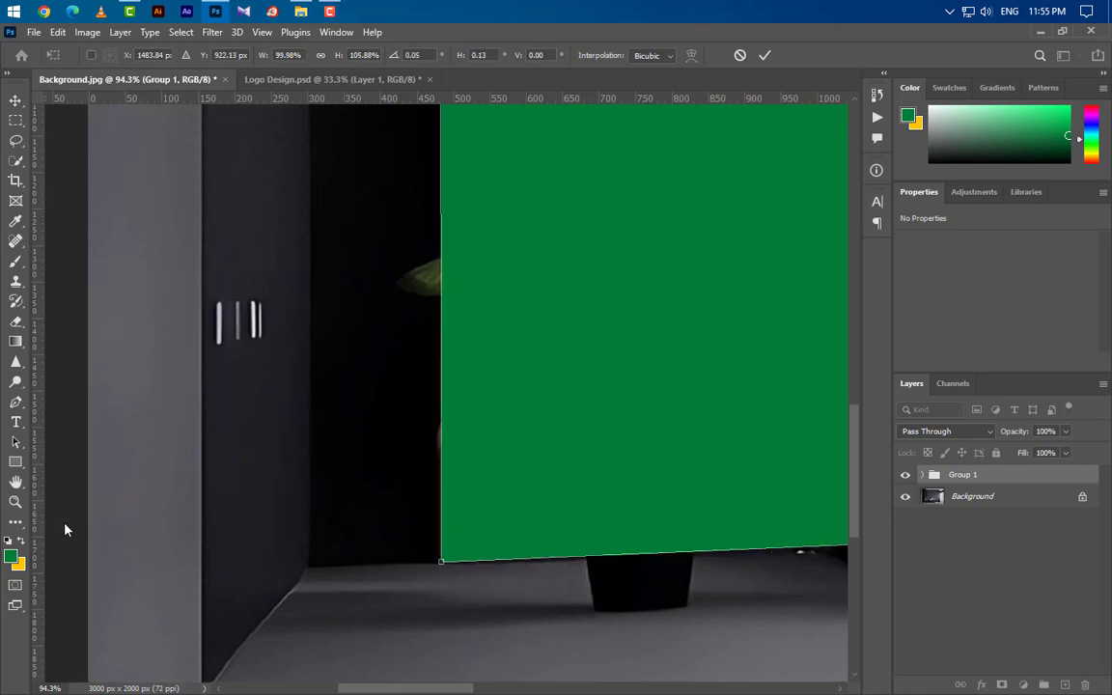
drag(36, 521, 442, 524)
- Distort the group's upper-left corner up to the ceiling line along the guide and apply the transform
scroll(455, 570, down, 6)
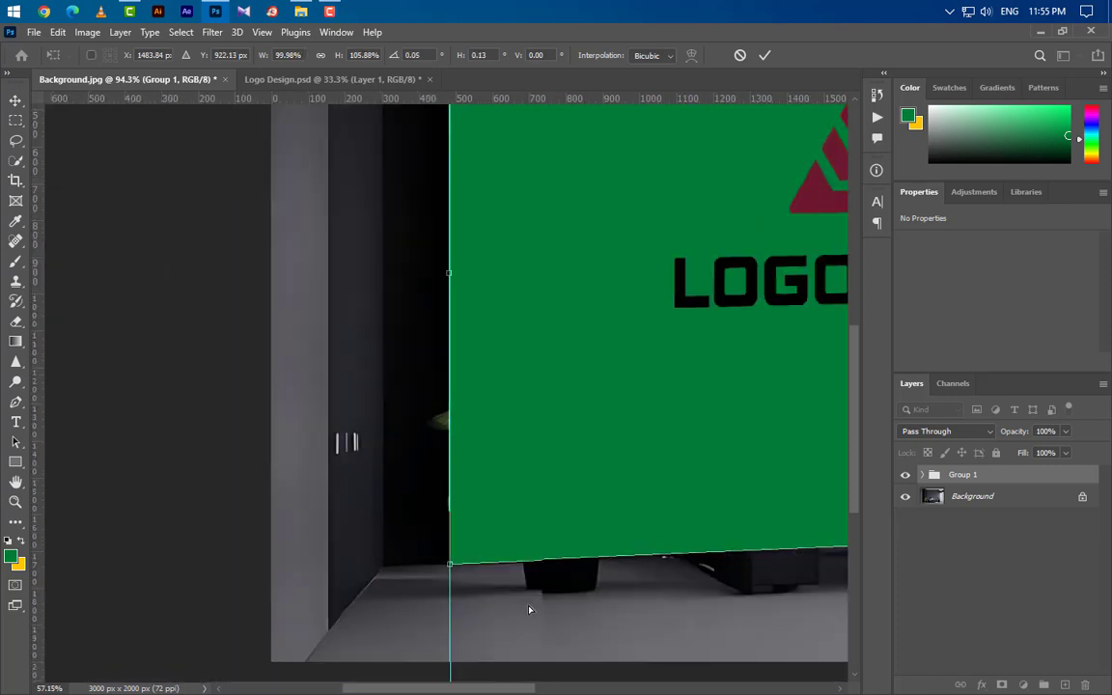
scroll(556, 550, up, 5)
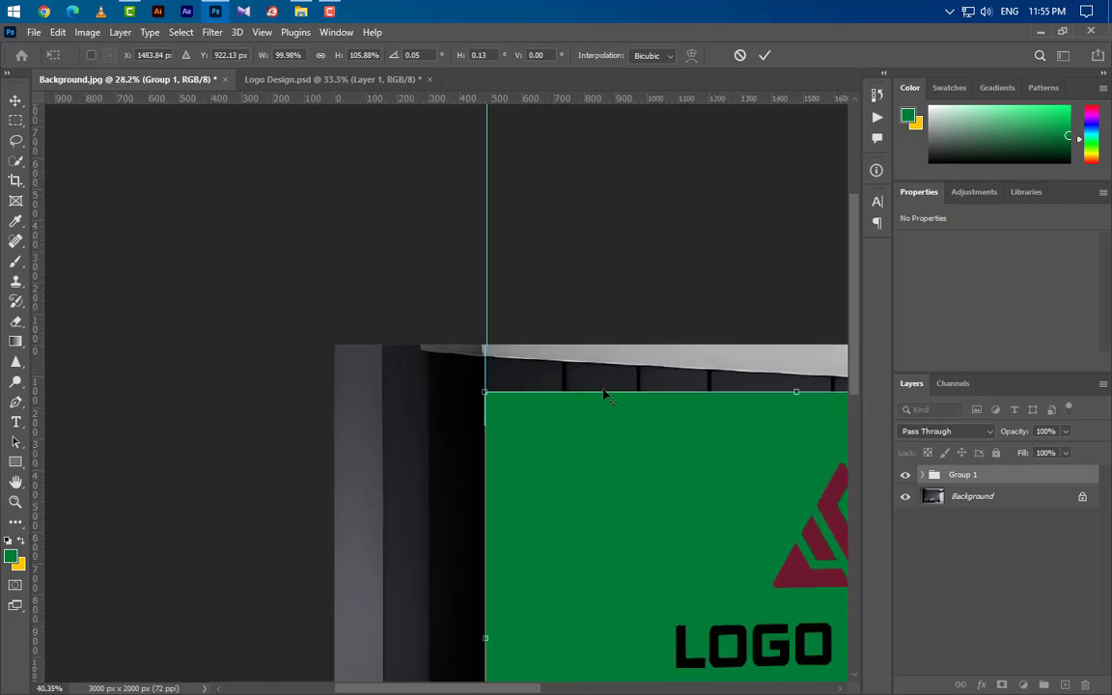
drag(401, 386, 404, 314)
scroll(219, 379, down, 2)
scroll(245, 435, down, 3)
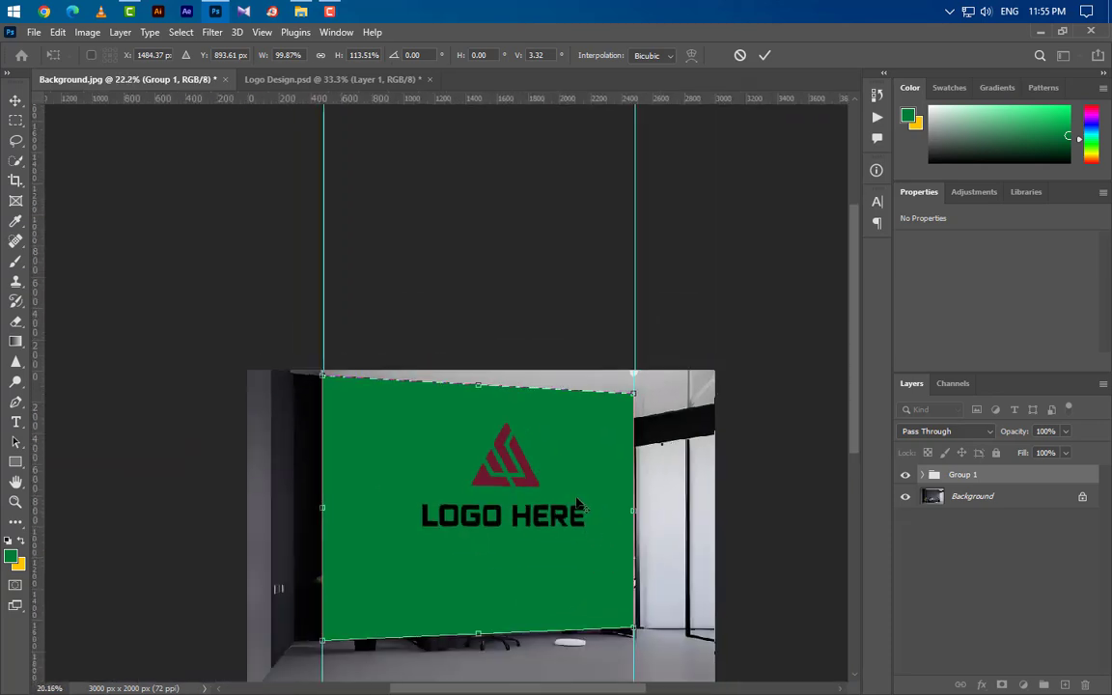
scroll(588, 586, up, 2)
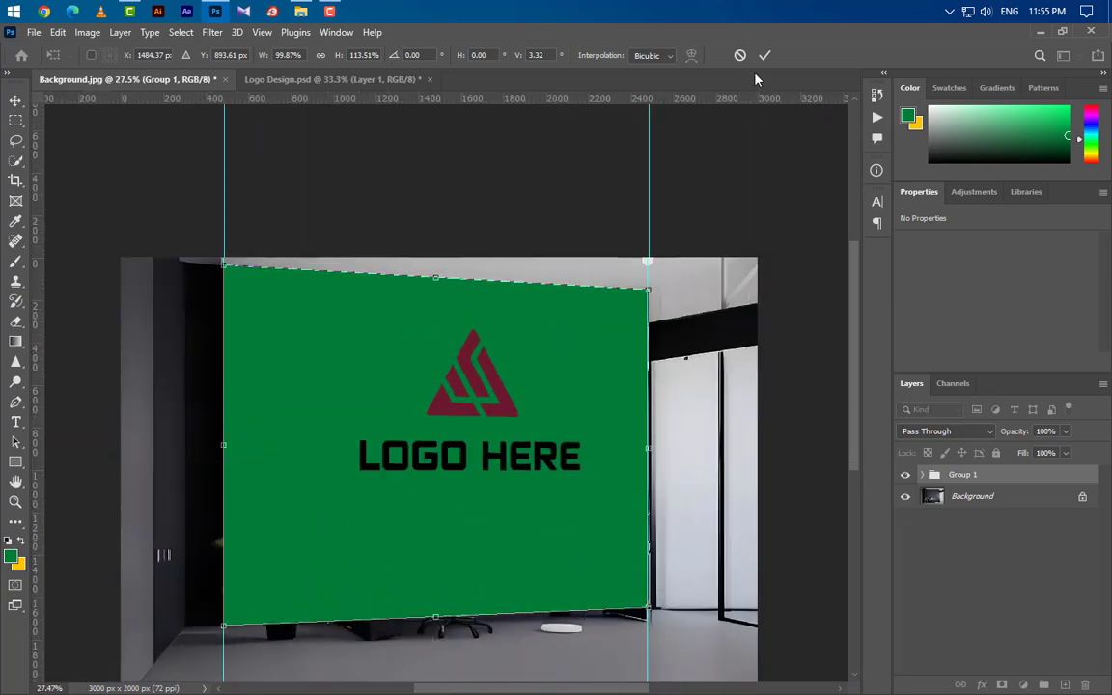
click(765, 55)
- Delete only the group while keeping its contents, and remove the green rectangle layer
click(1084, 686)
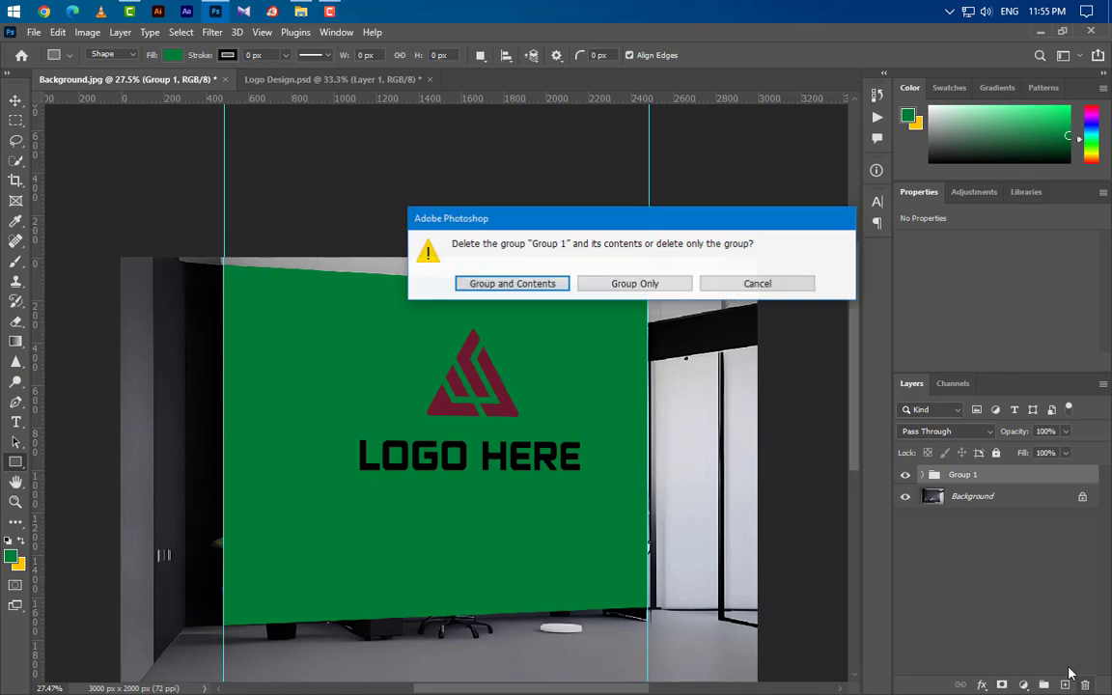
click(564, 259)
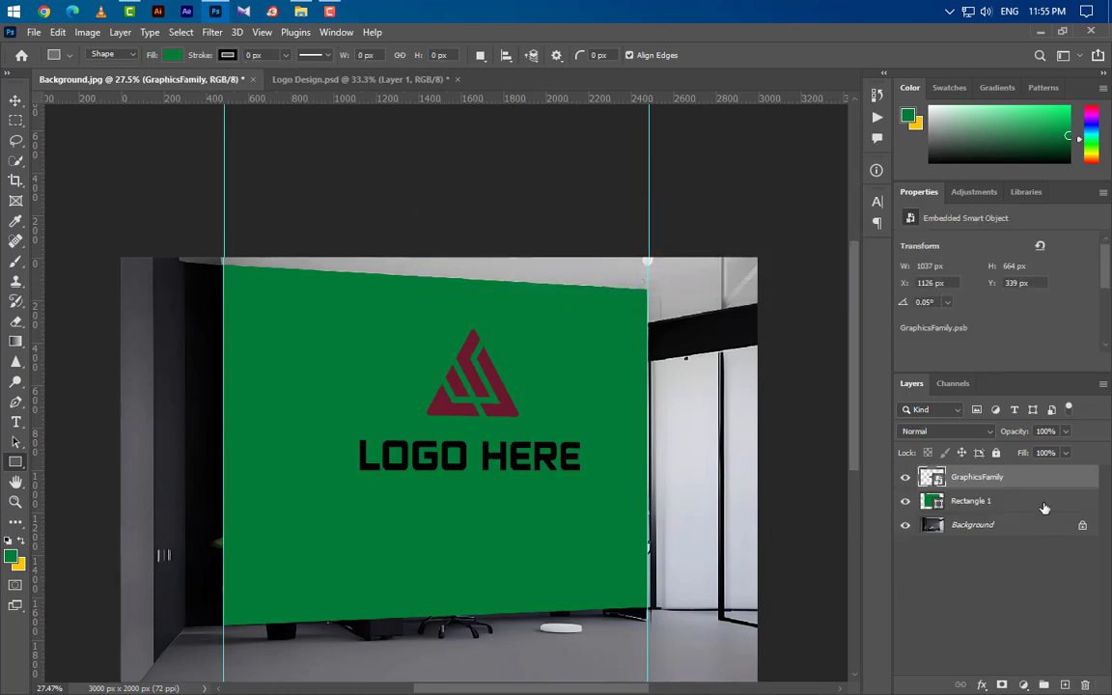
drag(1045, 508, 1084, 684)
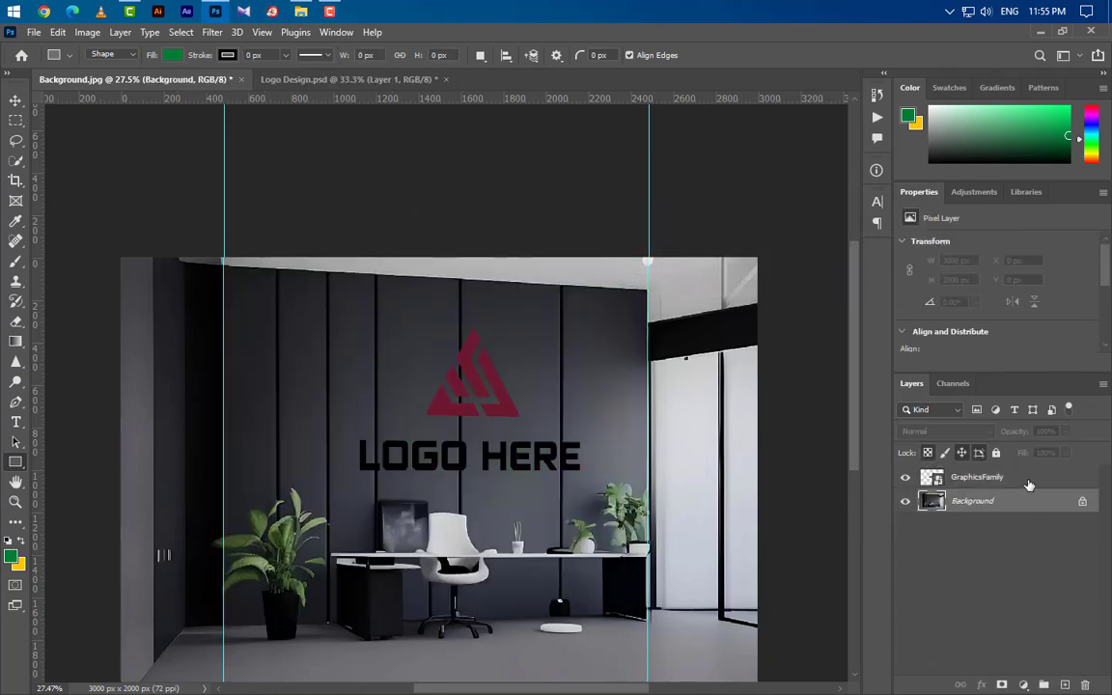
- Select the GraphicsFamily logo layer and clear all guides from the document
click(1030, 487)
click(262, 32)
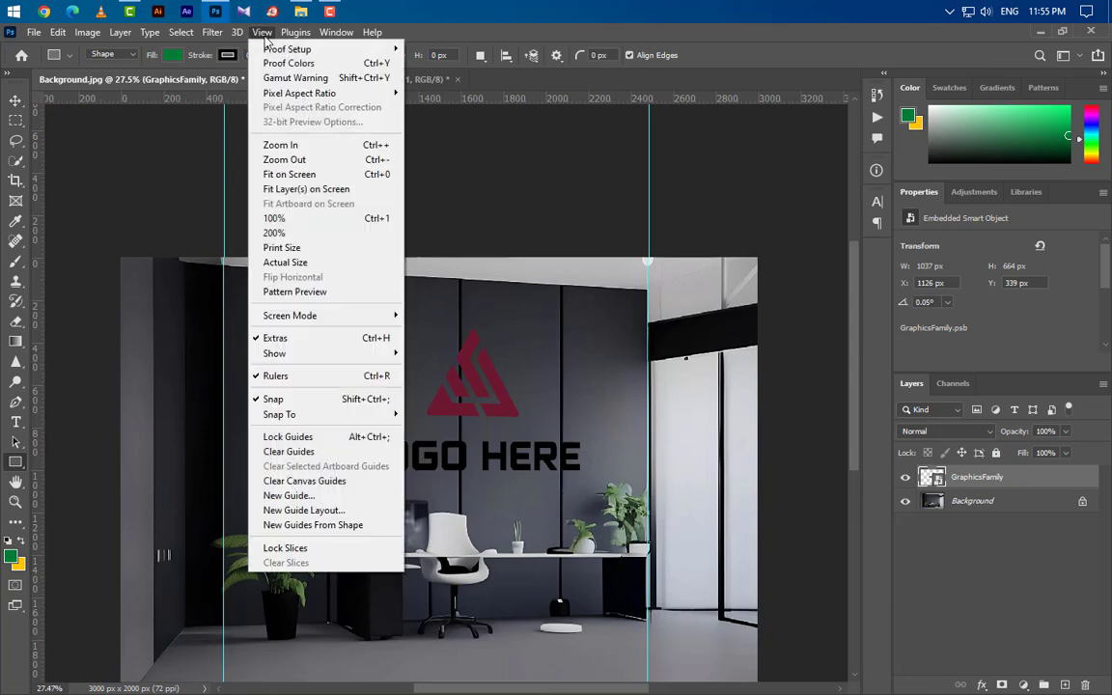
click(322, 451)
- Nudge the logo left and slightly up on the wall to X 1090 px, Y 335 px
scroll(584, 384, down, 2)
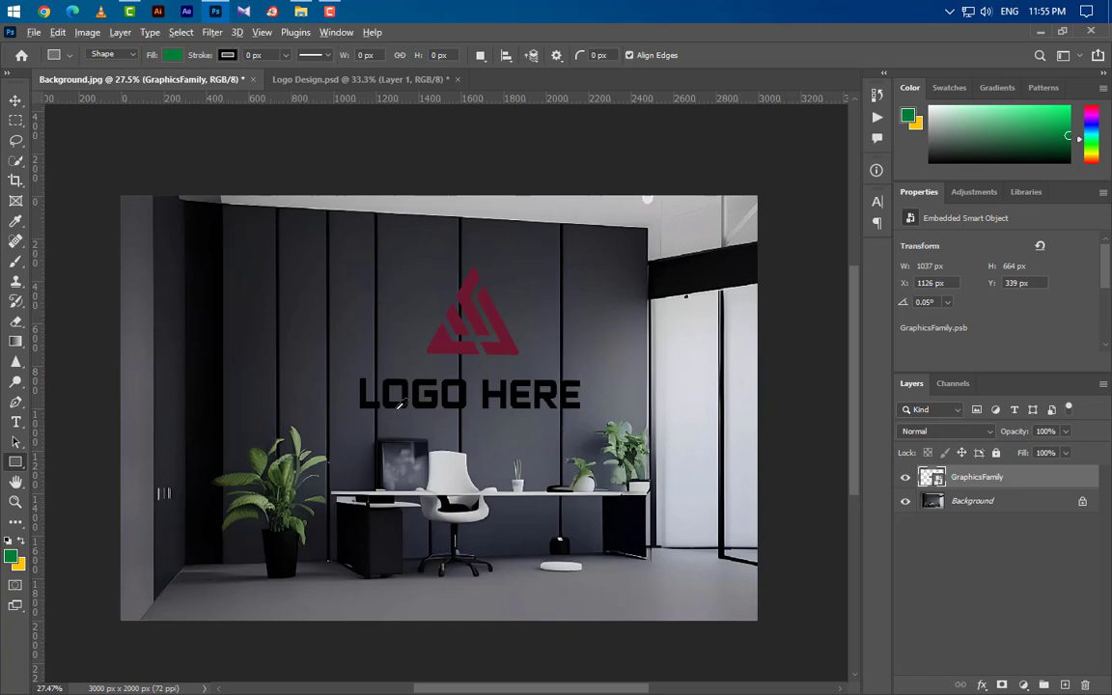
scroll(396, 407, up, 2)
key(v)
key(Left)
key(Left)
key(Left)
key(Left)
key(Left)
key(Left)
key(Left)
key(Left)
key(Left)
key(Left)
key(Left)
key(Left)
key(Left)
key(Left)
key(Left)
key(Left)
key(Left)
key(Left)
key(Left)
key(Left)
key(Left)
key(Left)
key(Left)
key(Left)
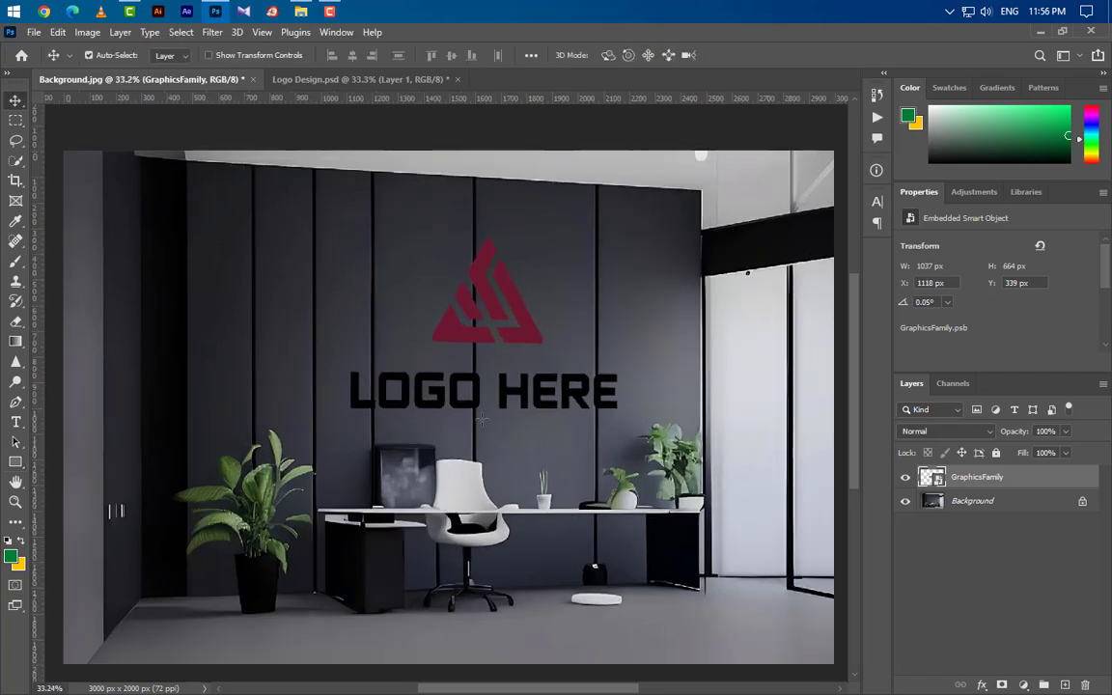
key(Up)
key(Up)
key(Up)
key(Up)
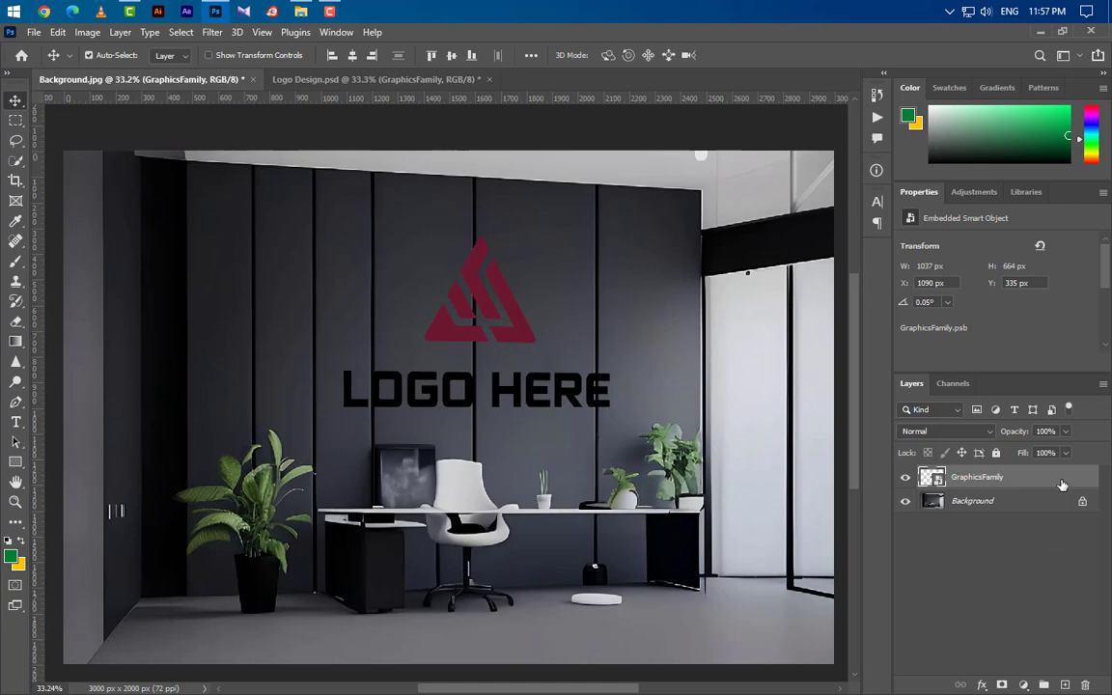
- Add a Color Overlay layer style to the logo using black, 000000
right_click(1062, 484)
click(930, 35)
click(579, 427)
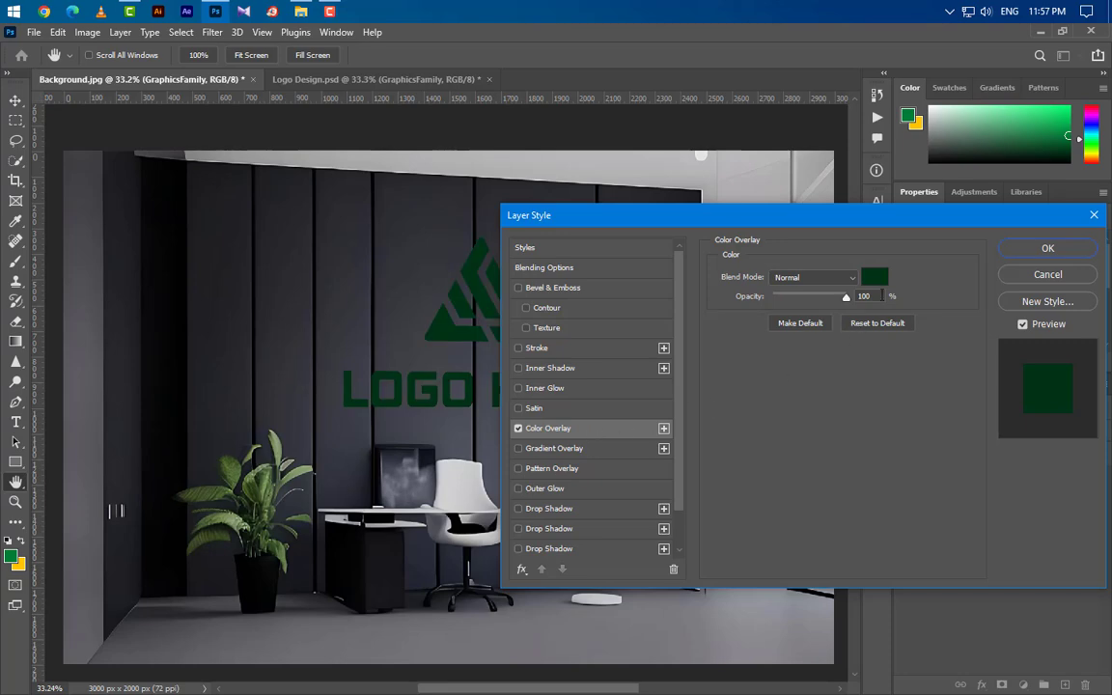
click(875, 277)
text(000000)
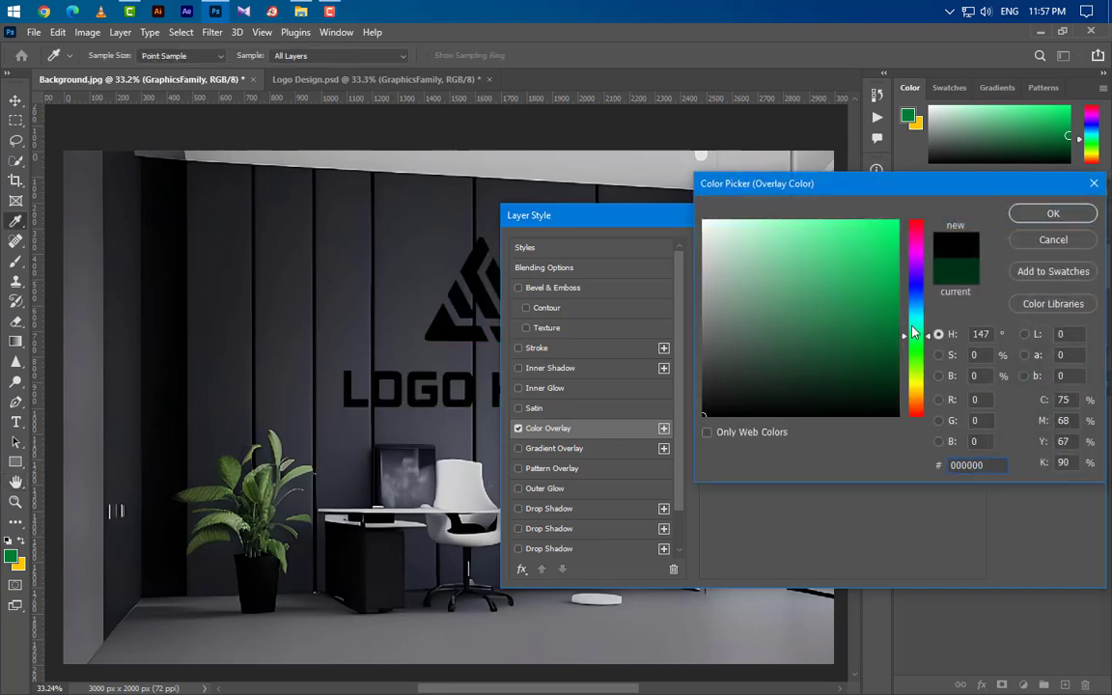
click(1030, 220)
click(1048, 248)
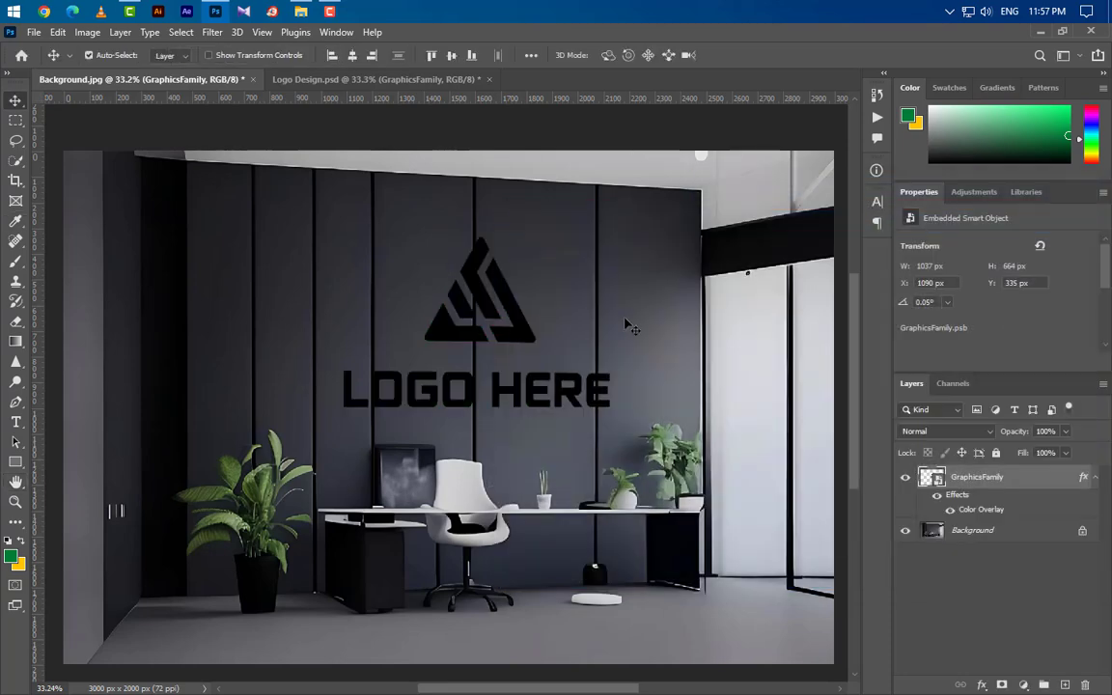
- Apply a Gaussian Blur with a 20-pixel radius to the logo layer
click(212, 31)
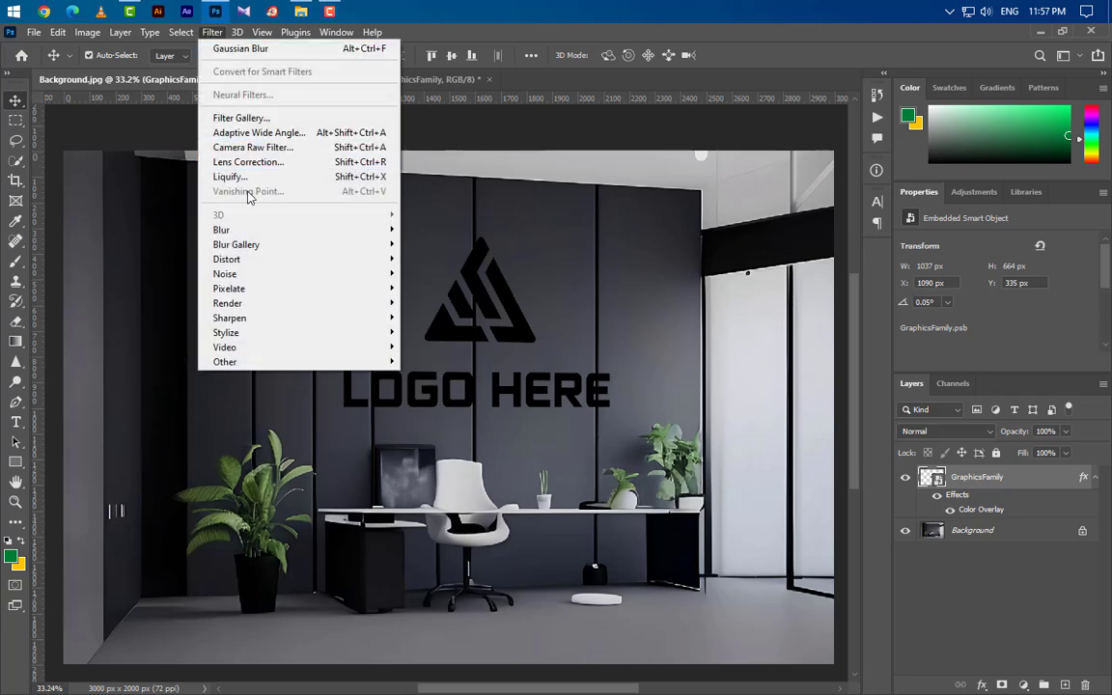
mouse_move(248, 233)
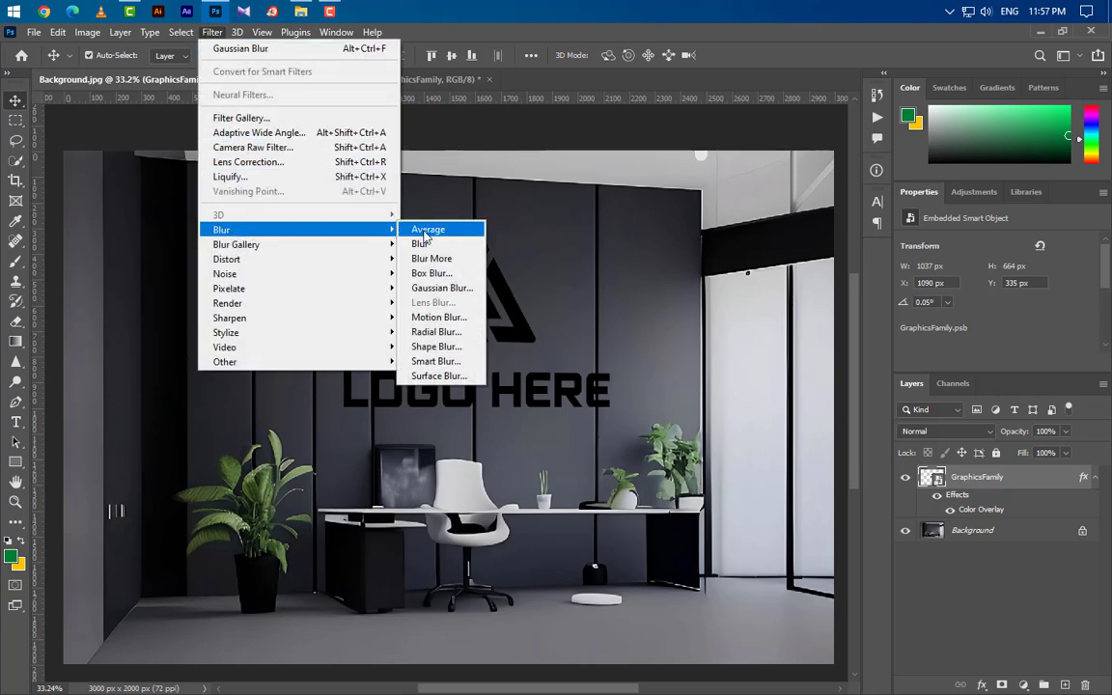
click(425, 288)
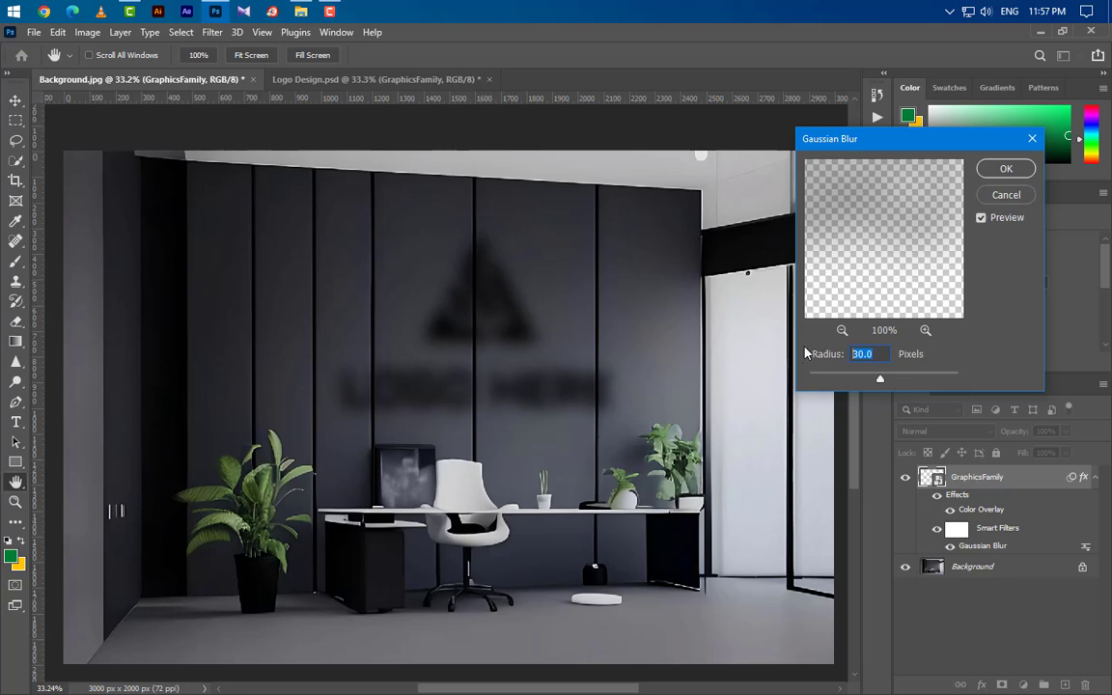
text(20)
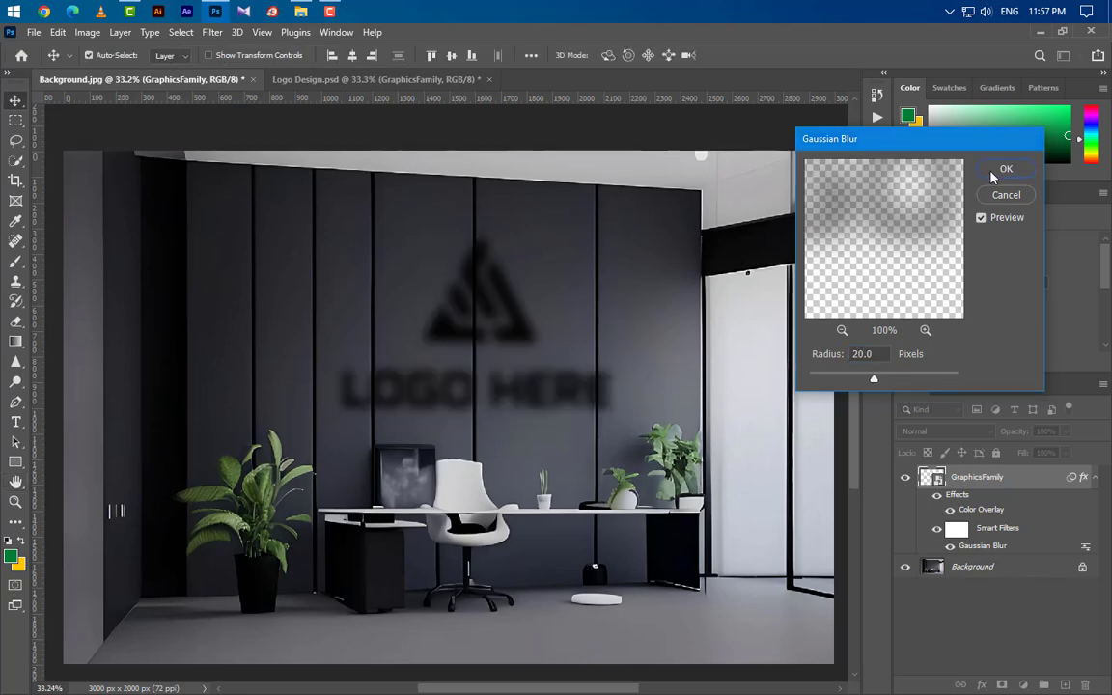
click(995, 169)
- Apply a Motion Blur at 45° with a 200-pixel distance to the GraphicsFamily layer and set the layer's opacity to 35%
click(212, 31)
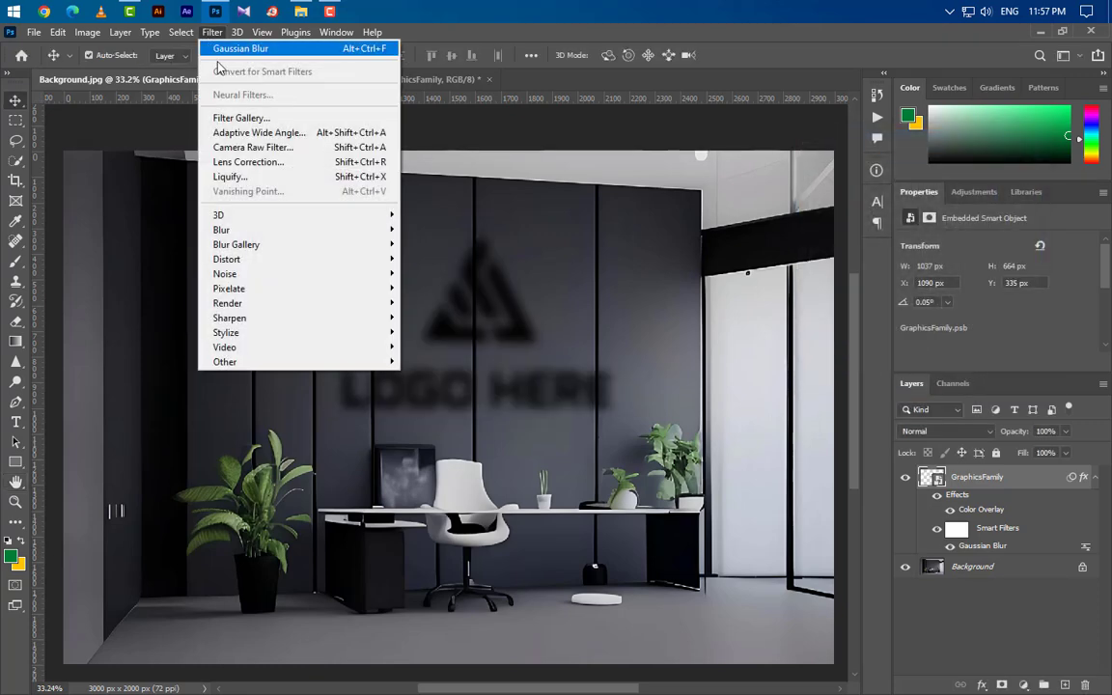
mouse_move(355, 230)
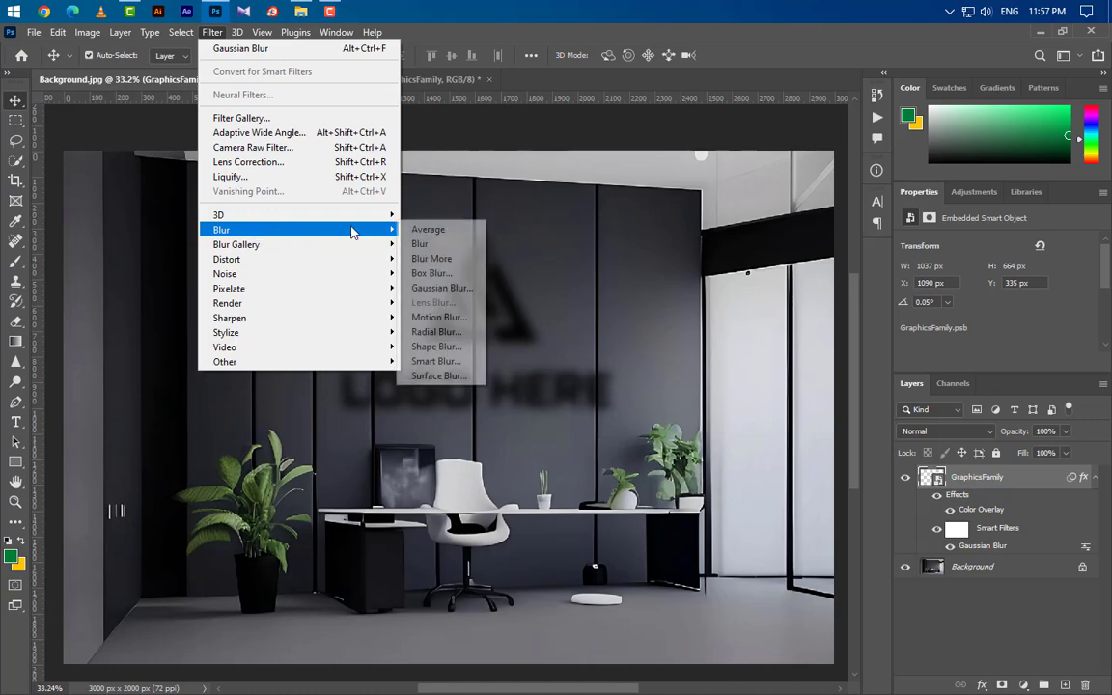
click(439, 317)
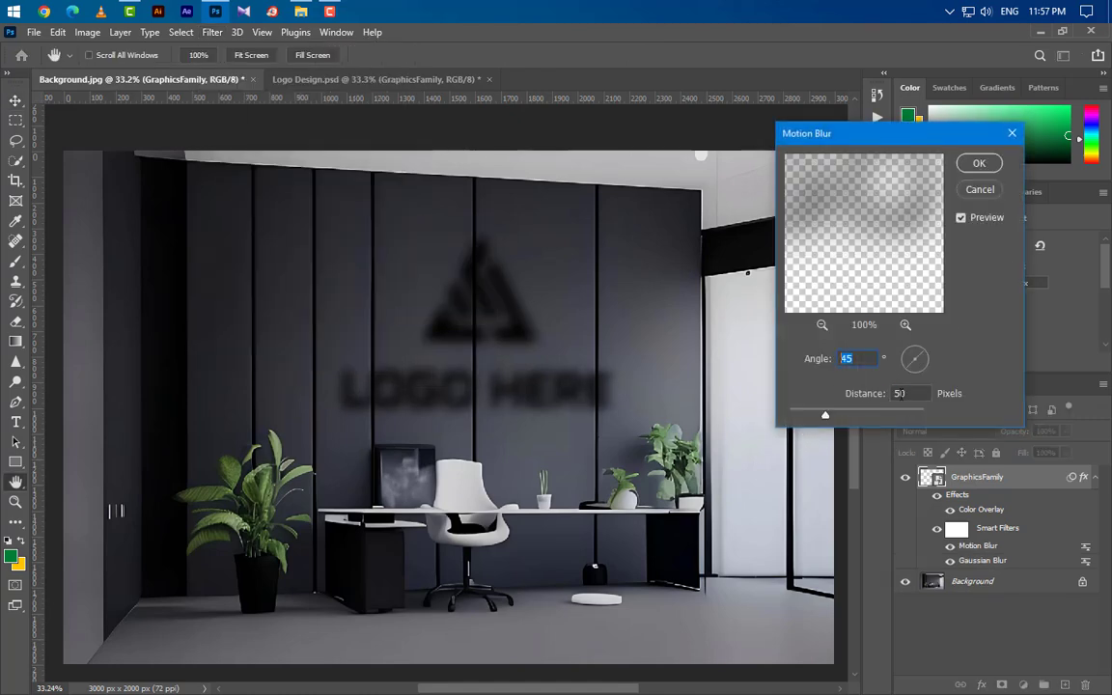
text(200)
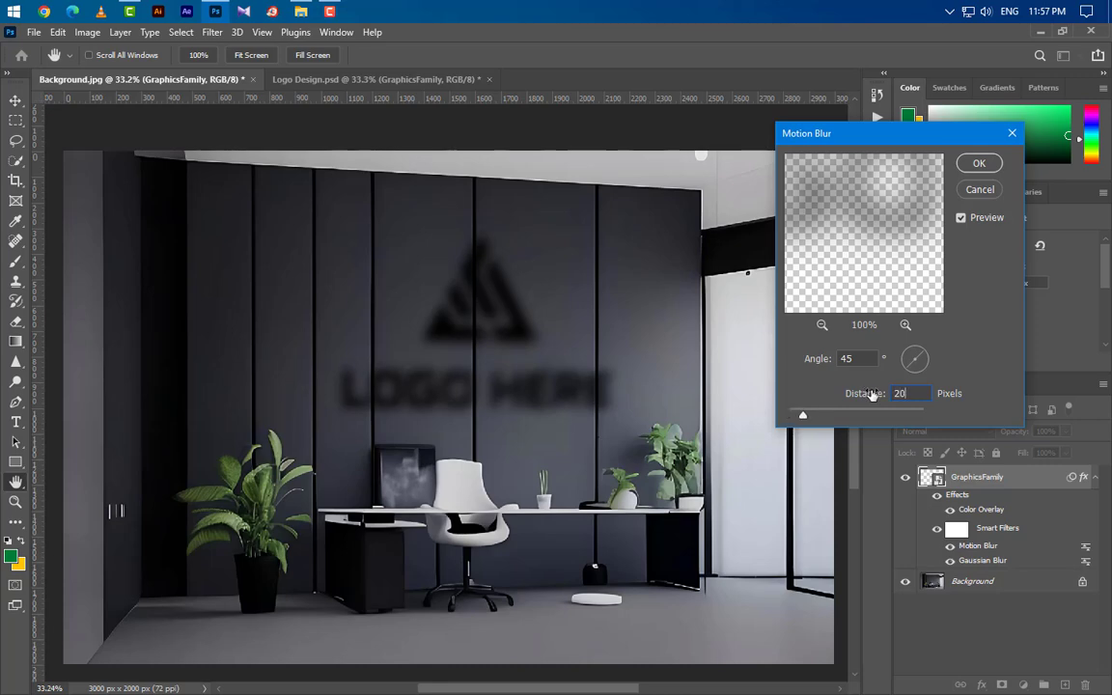
click(978, 164)
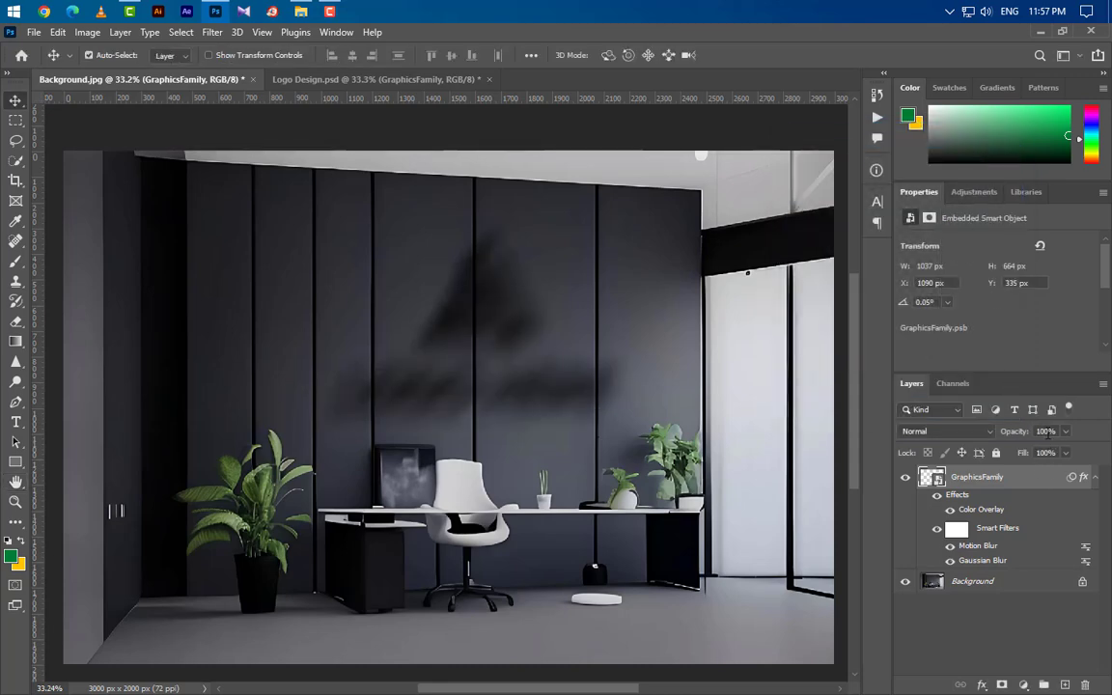
click(1046, 431)
text(35)
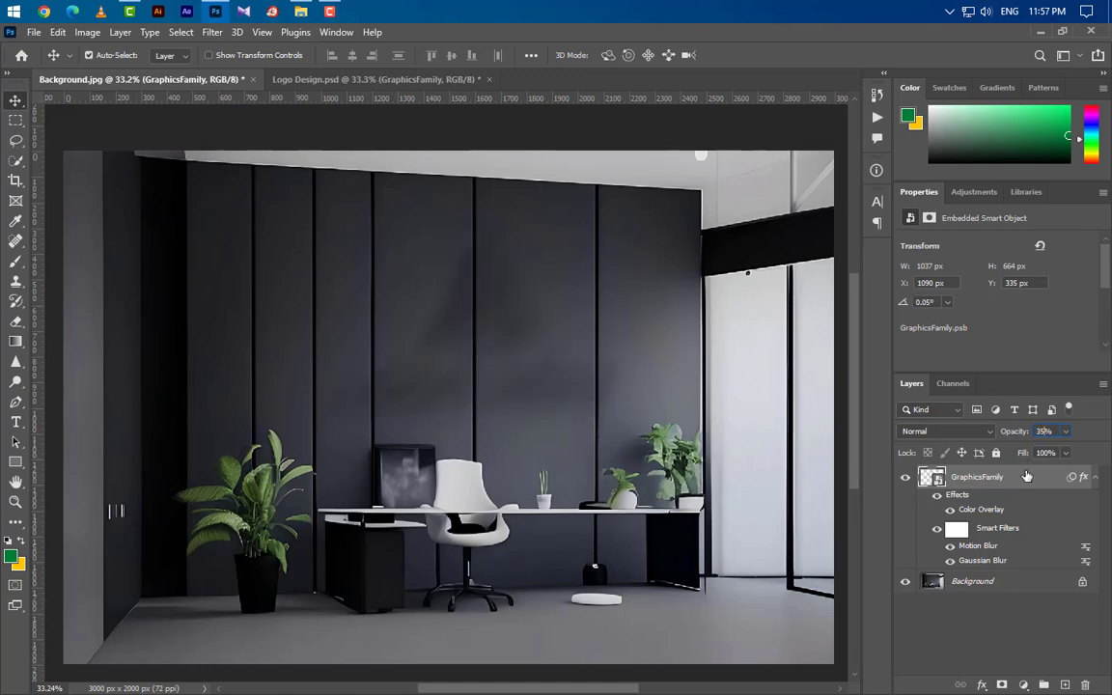
- Duplicate the GraphicsFamily shadow layer within Background.jpg and set the duplicate's opacity to 20%
right_click(1038, 483)
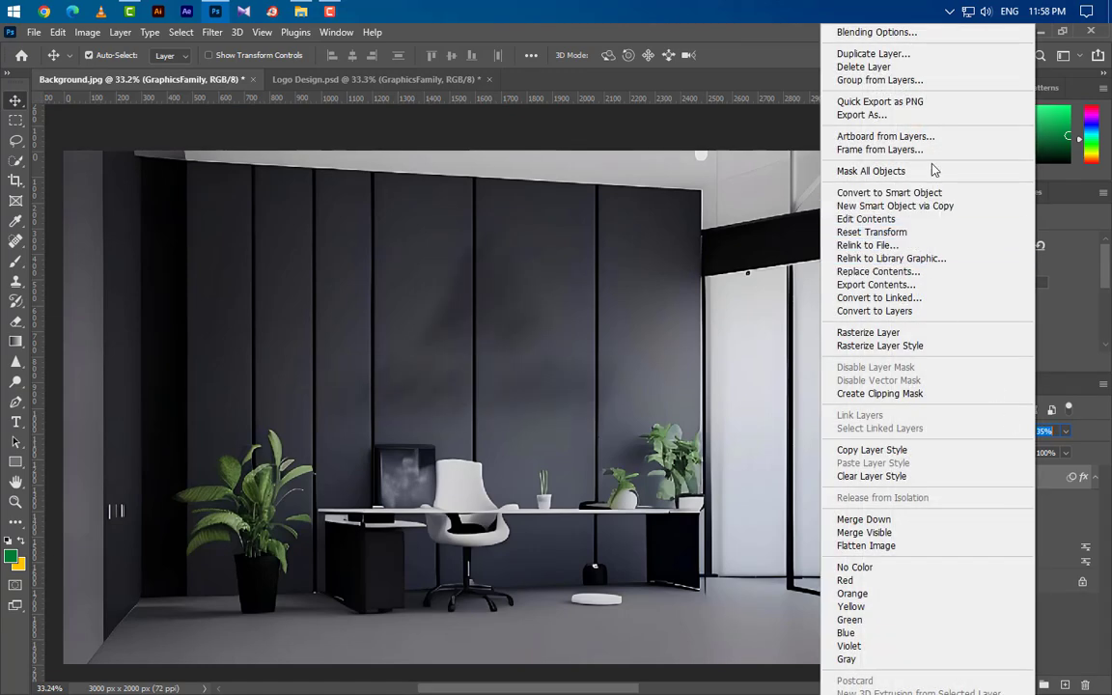
click(921, 55)
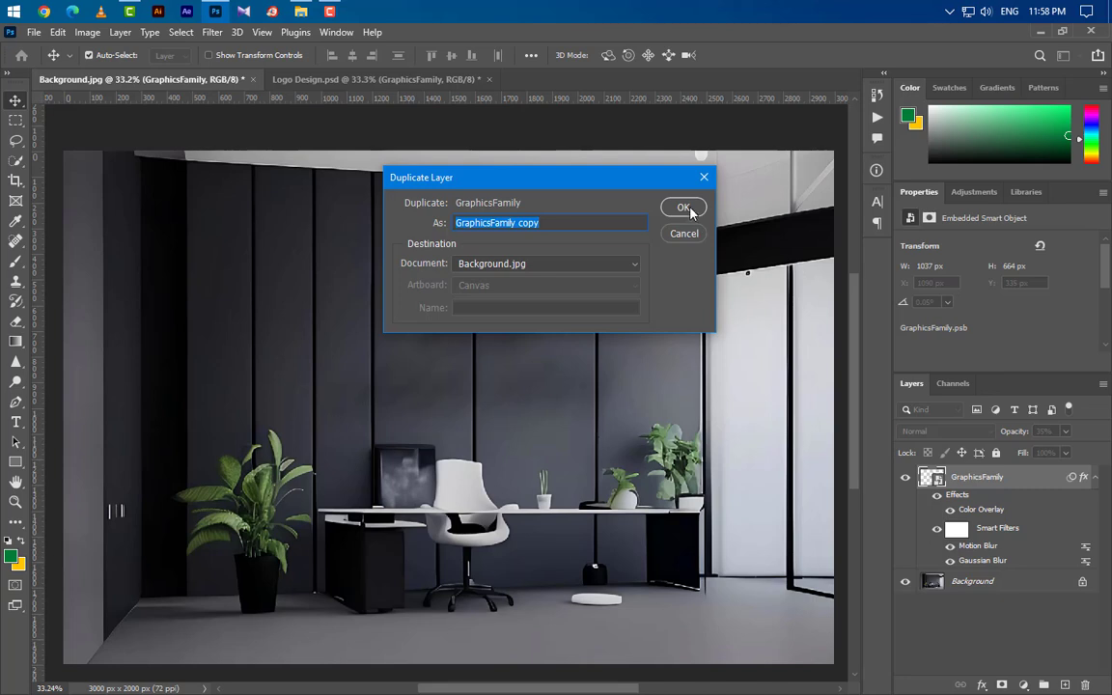
click(689, 210)
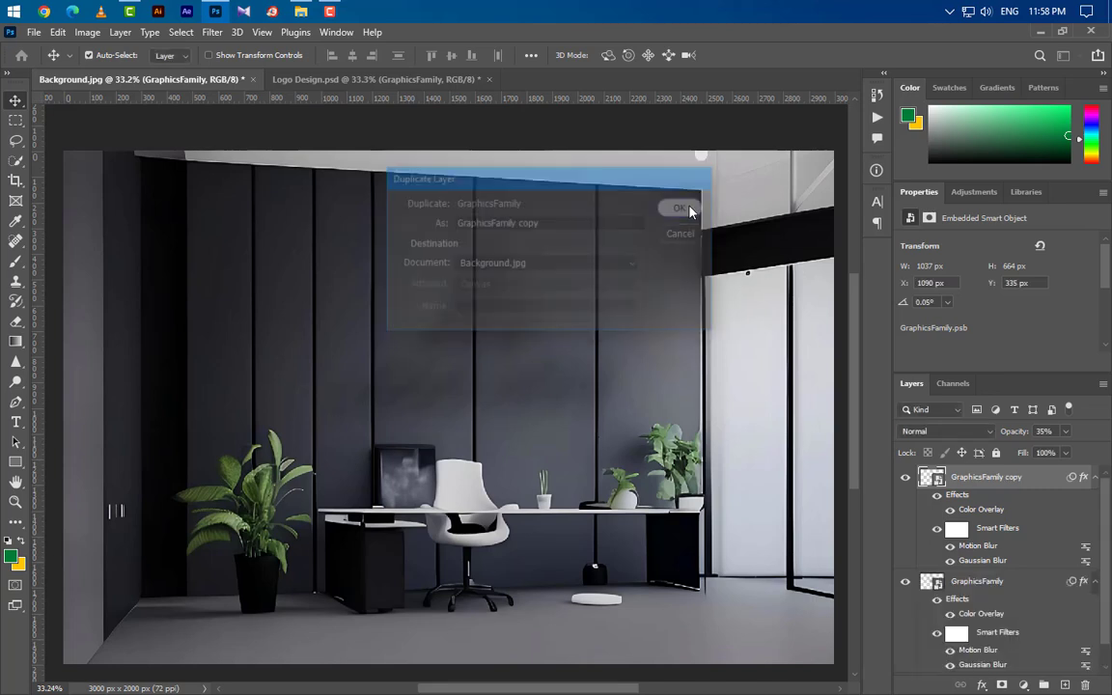
click(1095, 583)
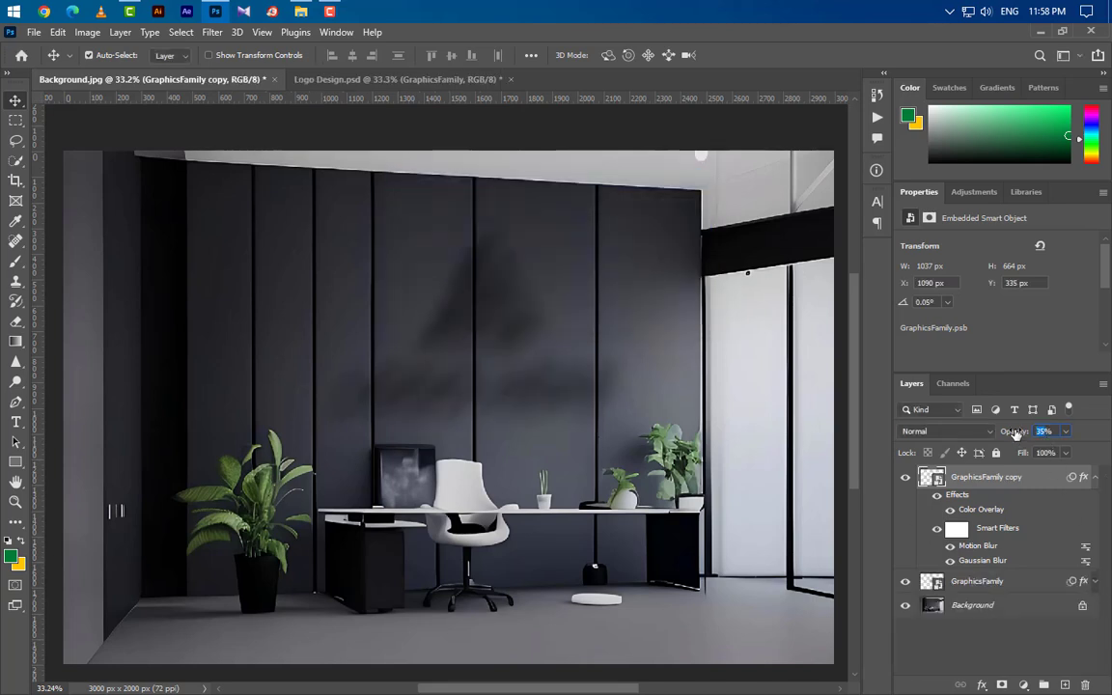
text(20)
- Set the duplicated shadow's Motion Blur distance to 50 pixels and reduce its Gaussian Blur radius
double_click(977, 547)
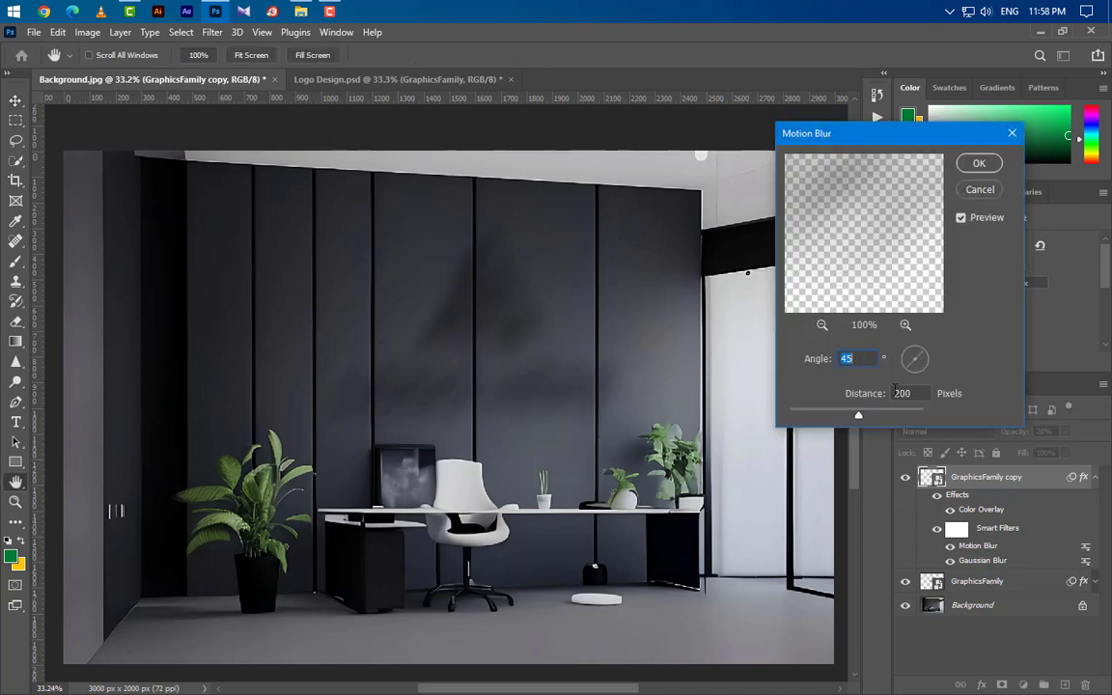
text(50)
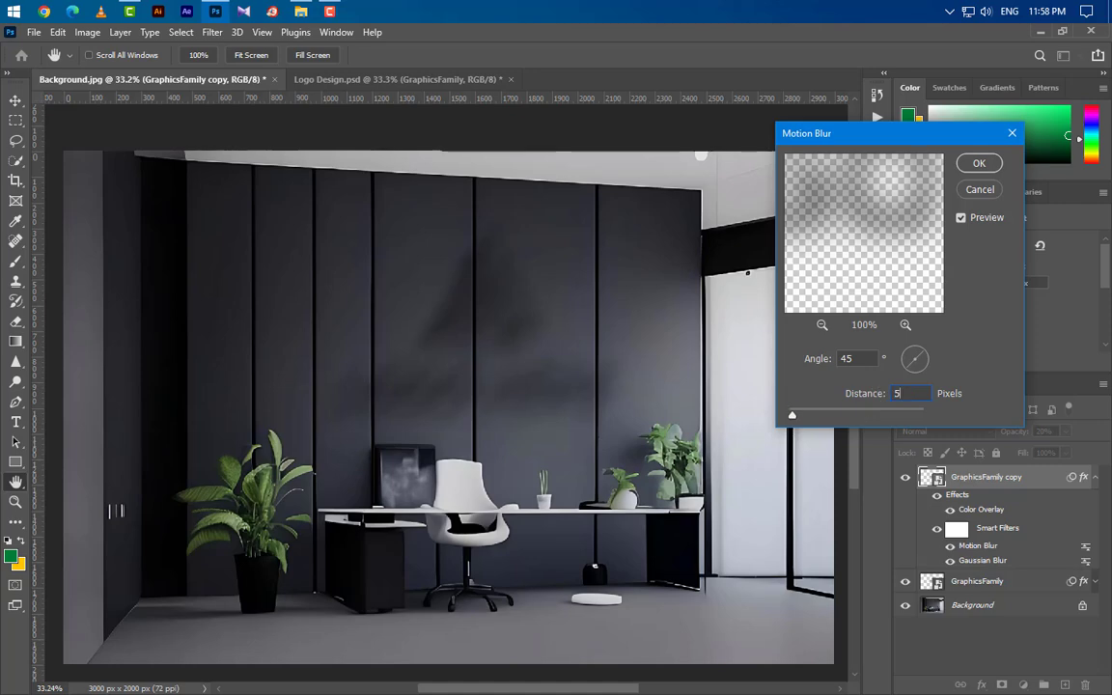
click(979, 163)
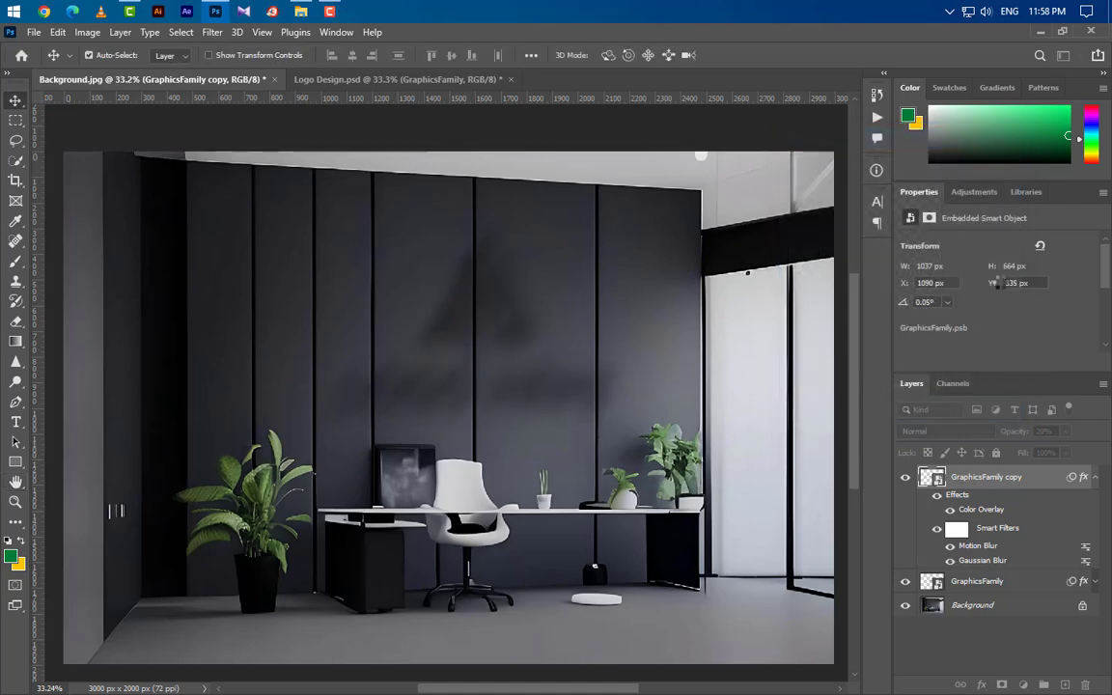
double_click(985, 561)
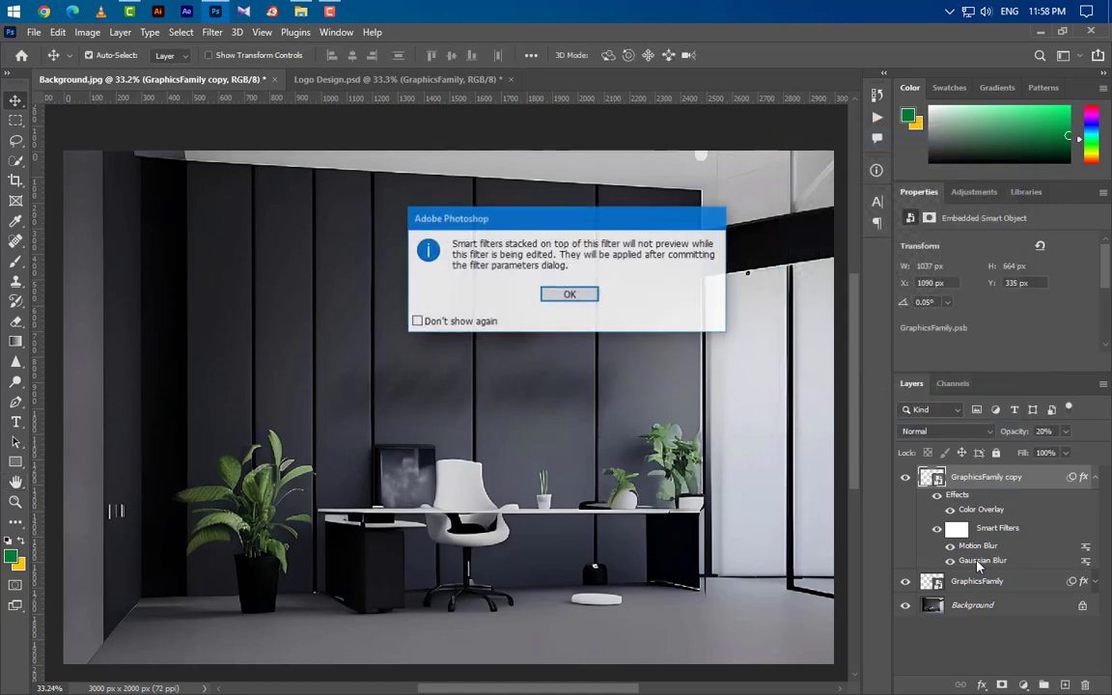
click(575, 296)
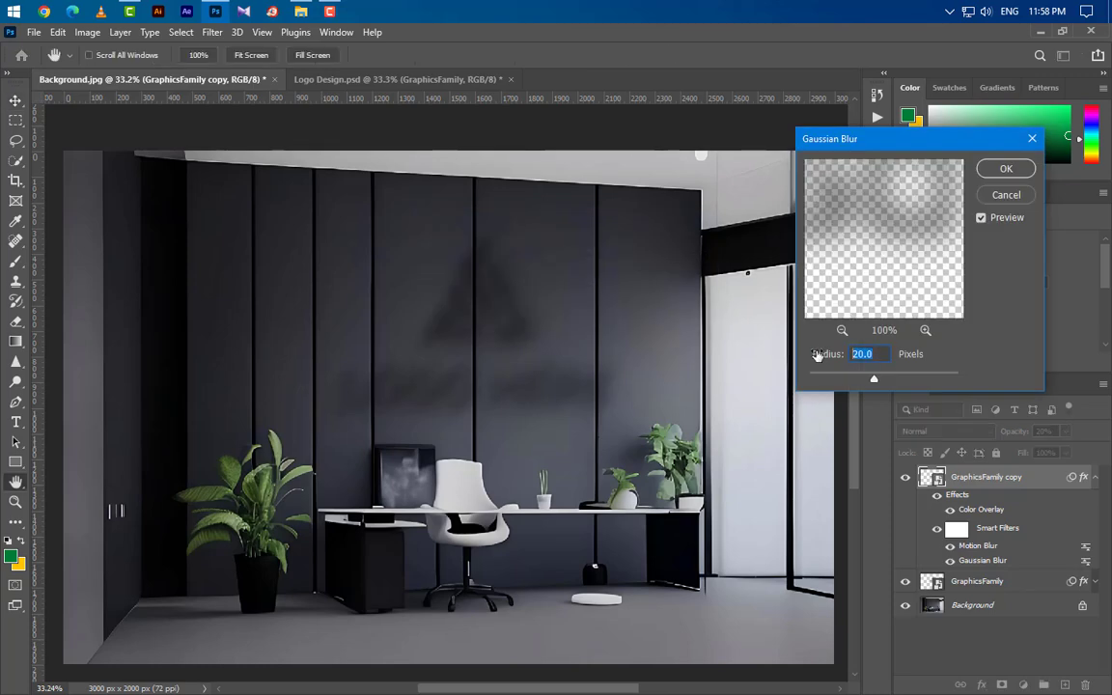
click(1004, 169)
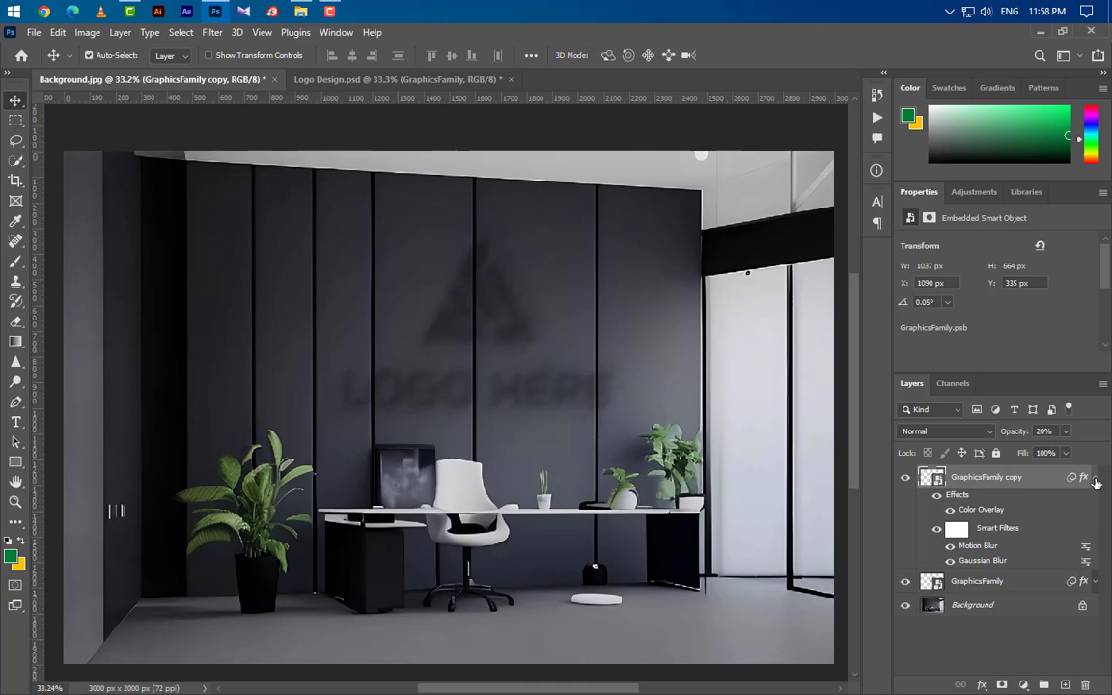
- Duplicate the GraphicsFamily copy shadow layer within the same document
right_click(1042, 479)
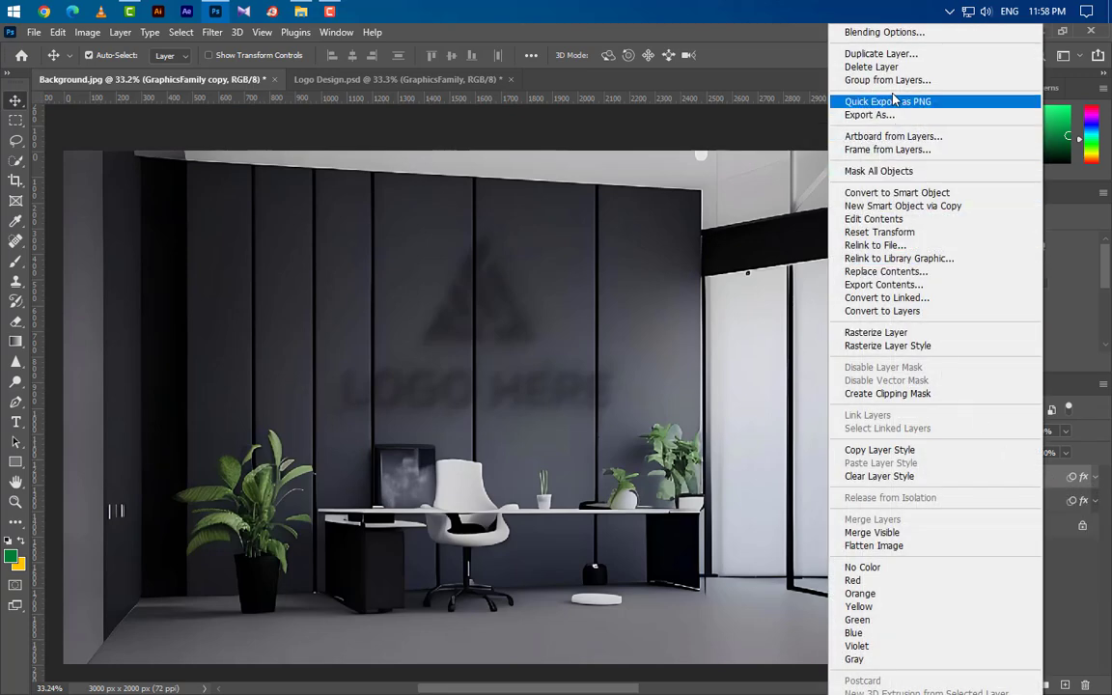
click(878, 53)
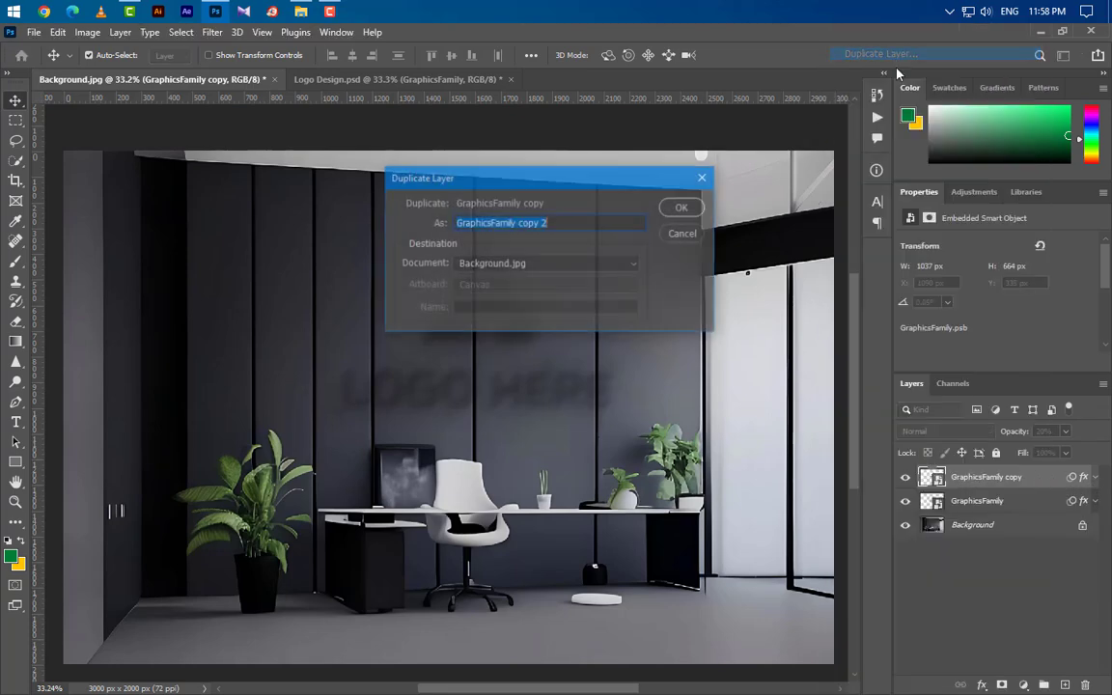
click(683, 207)
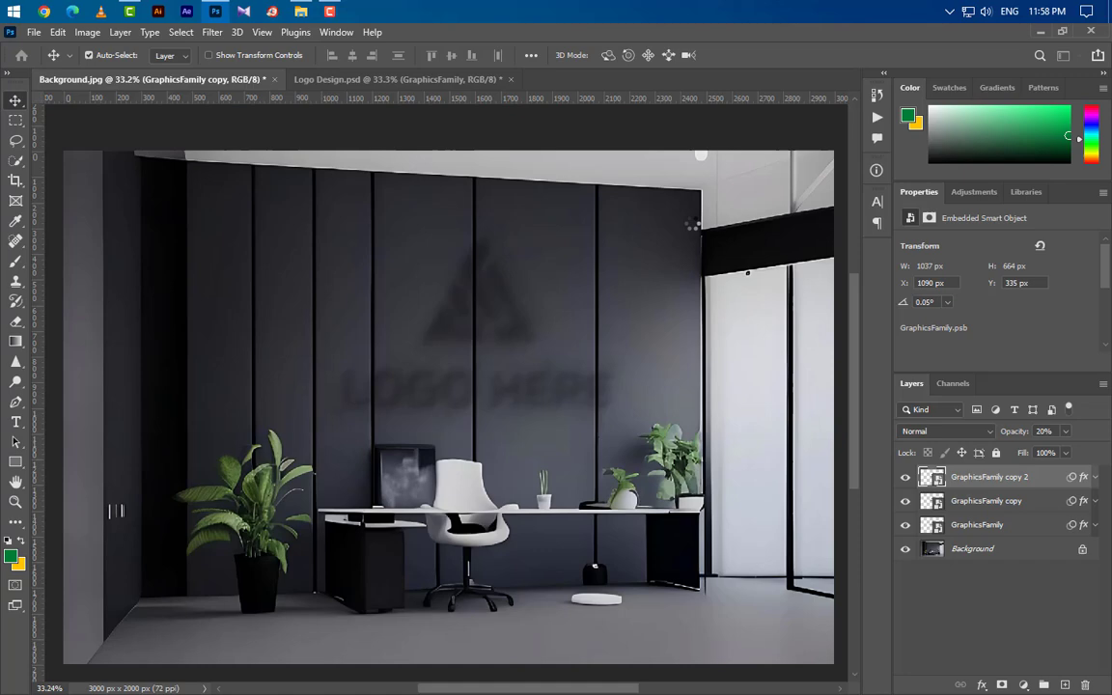
- Clear the layer style and remove the smart filters from the topmost logo layer, GraphicsFamily copy 2
right_click(1050, 483)
click(903, 477)
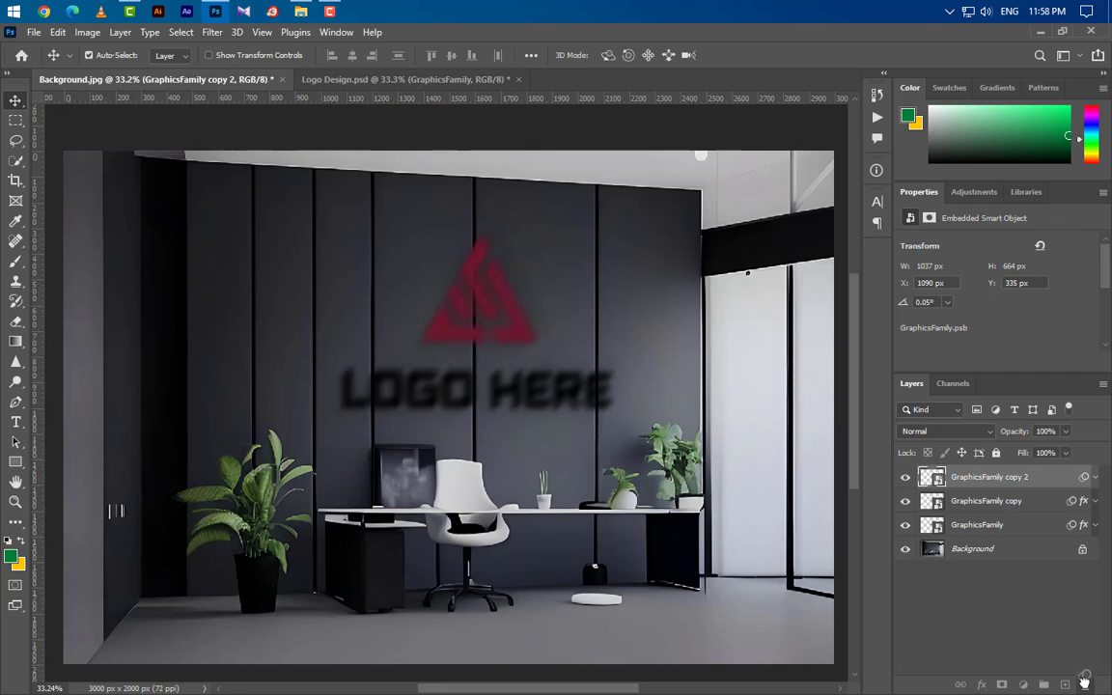
click(1036, 509)
shift+click(1042, 527)
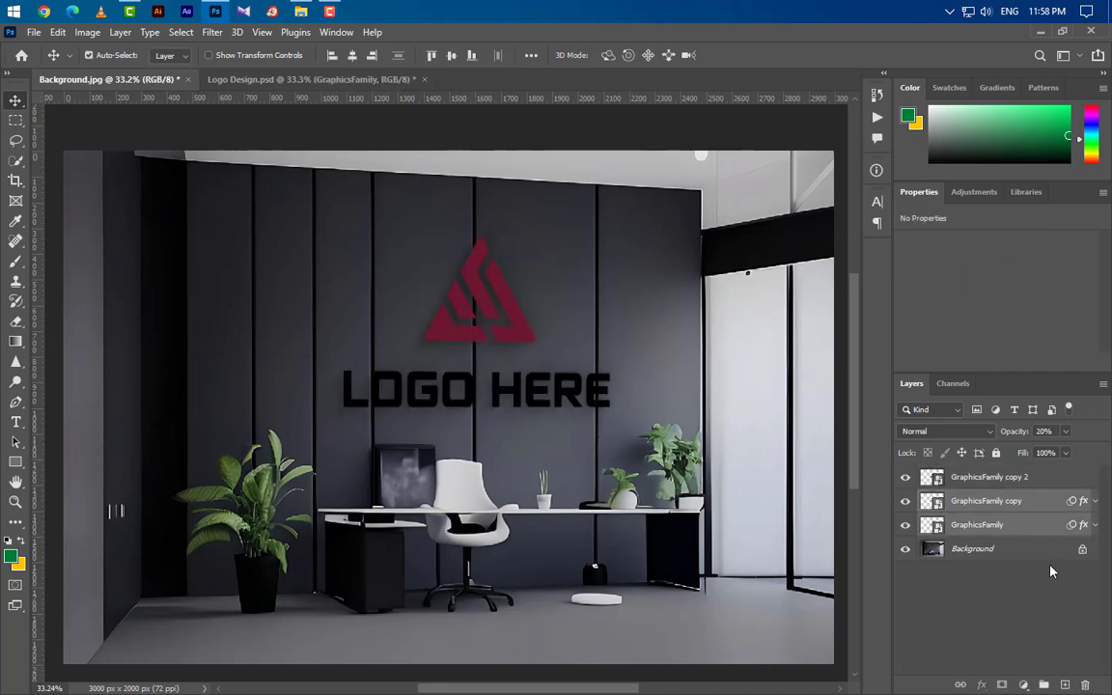
- Add a Color Overlay in off-white, ececec, at 100% opacity to the GraphicsFamily copy 2 layer
click(1051, 483)
right_click(1052, 488)
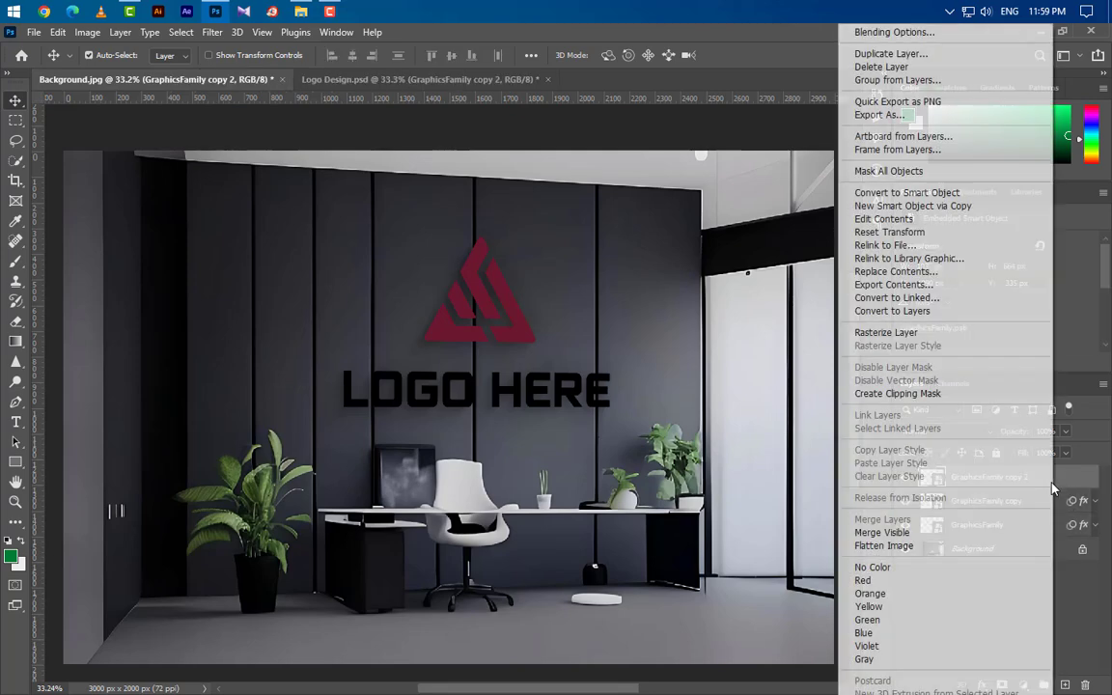
click(923, 35)
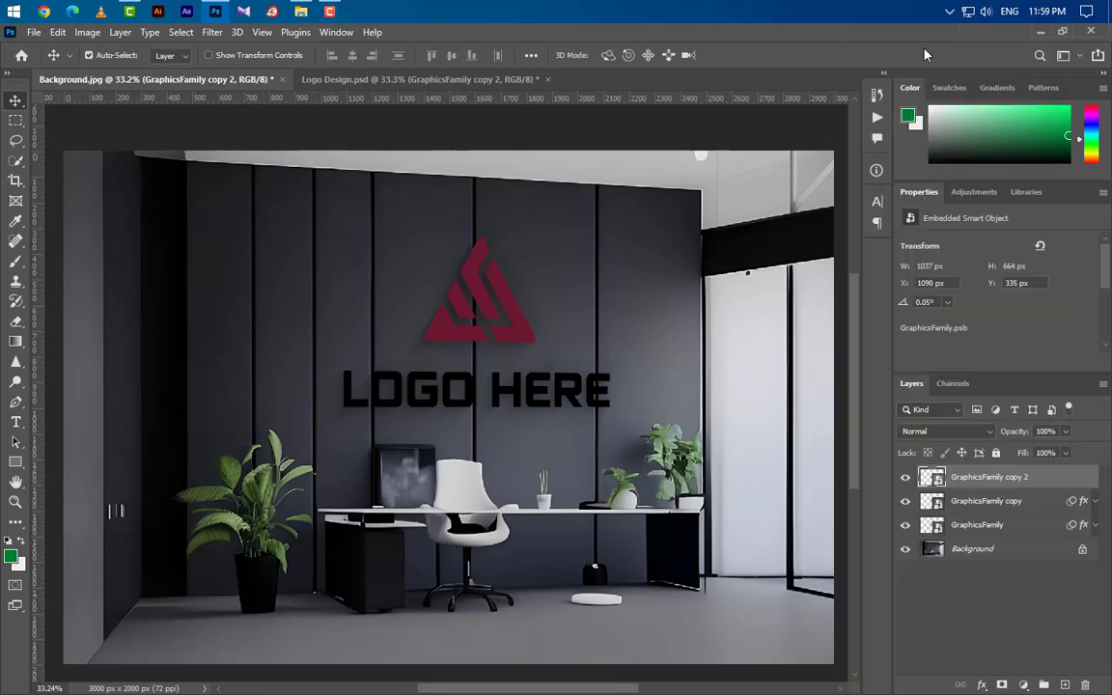
click(579, 430)
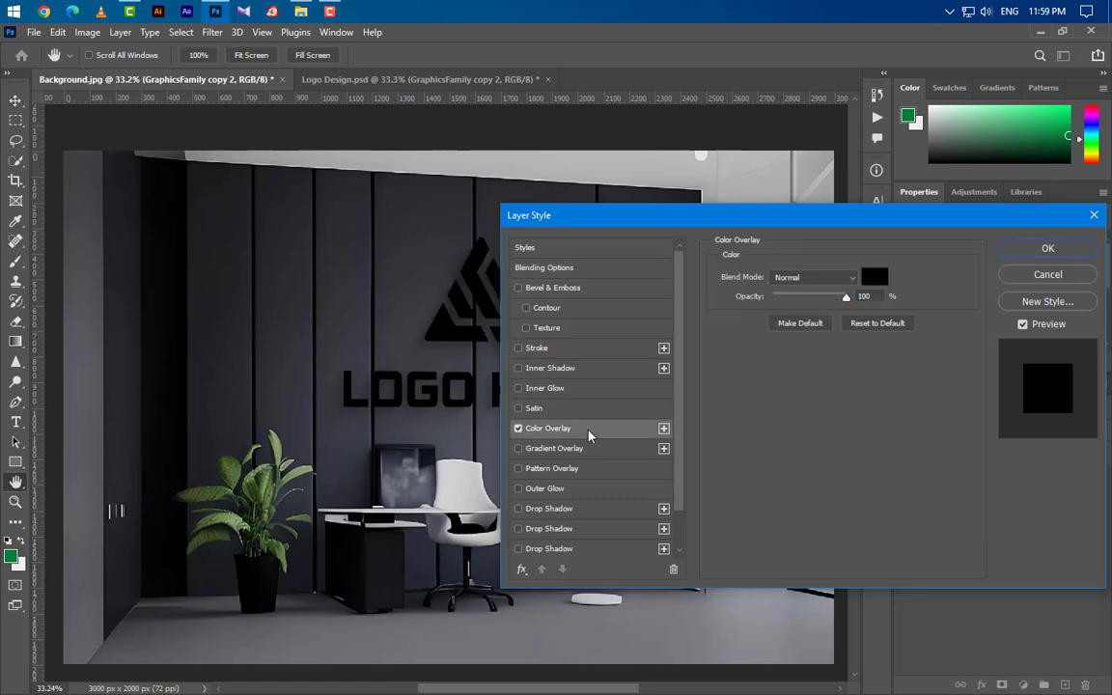
click(875, 277)
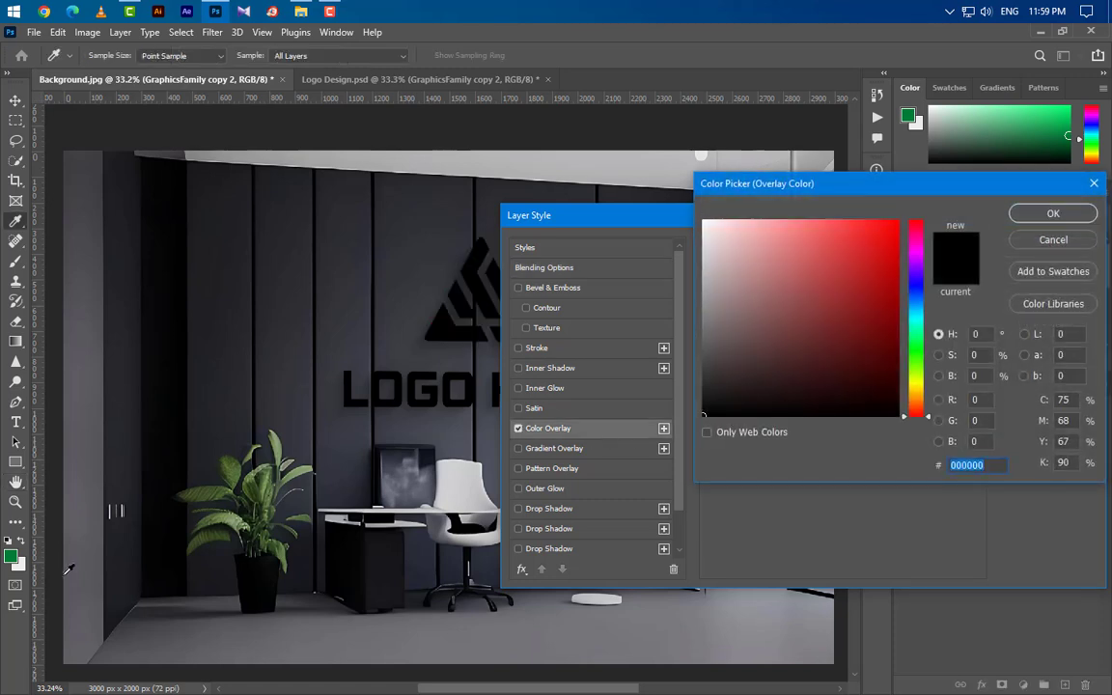
click(704, 233)
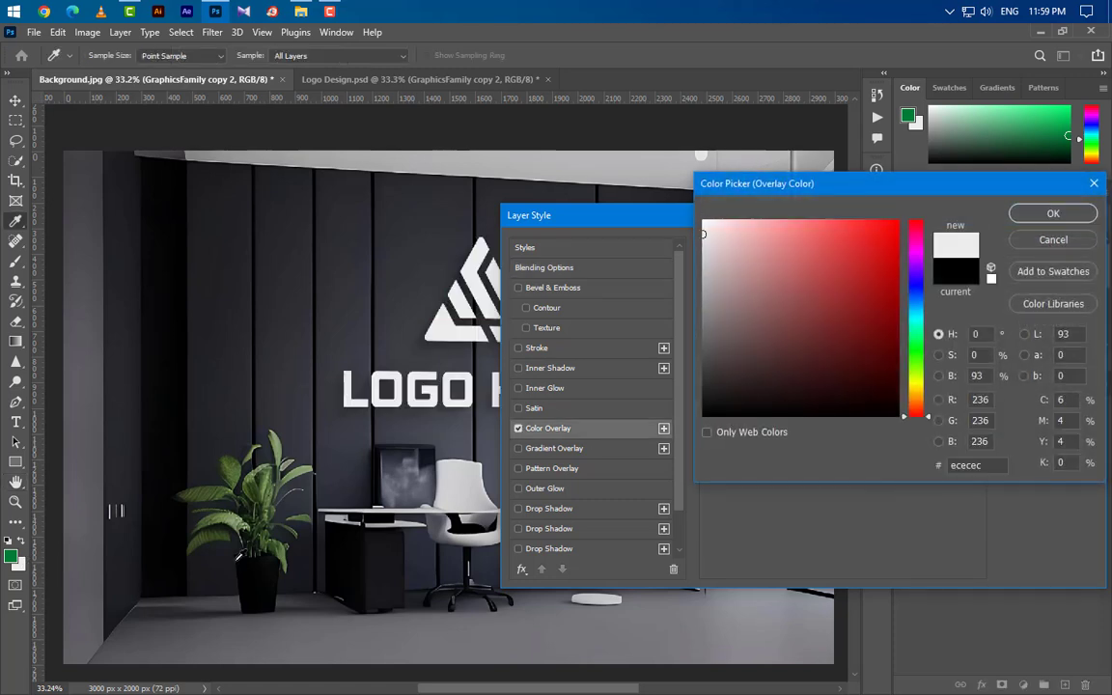
click(1088, 215)
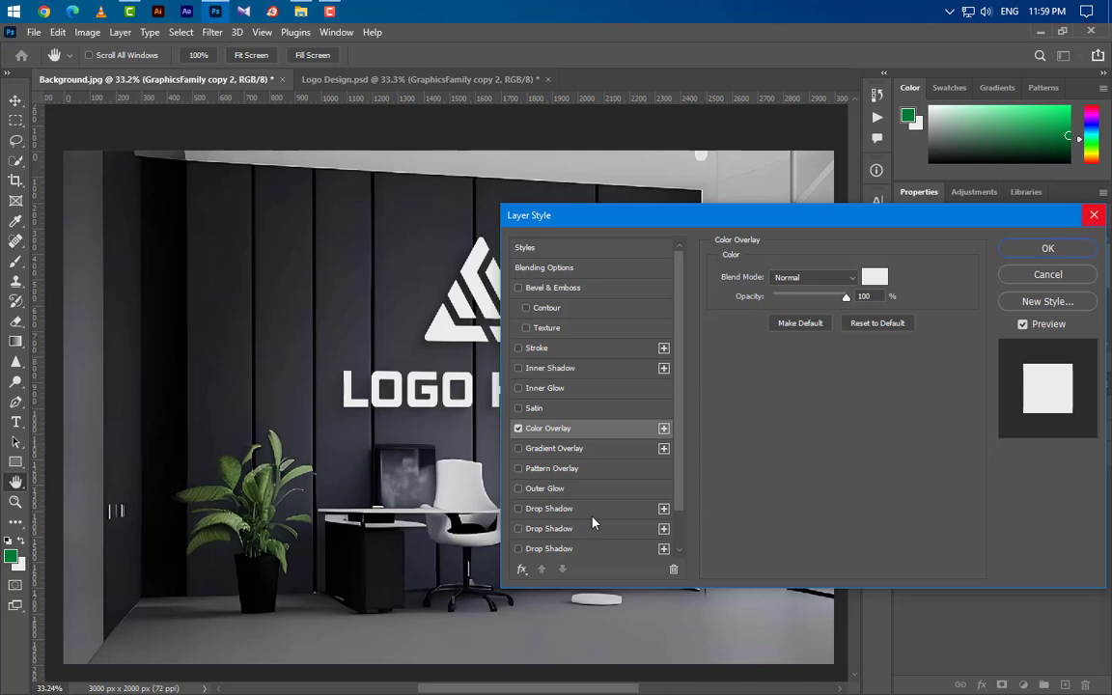
- Add a bcbcbc Drop Shadow to the white logo with 30% opacity, -155° angle, 4 px distance, 4% spread and 2 px size
click(591, 509)
click(880, 280)
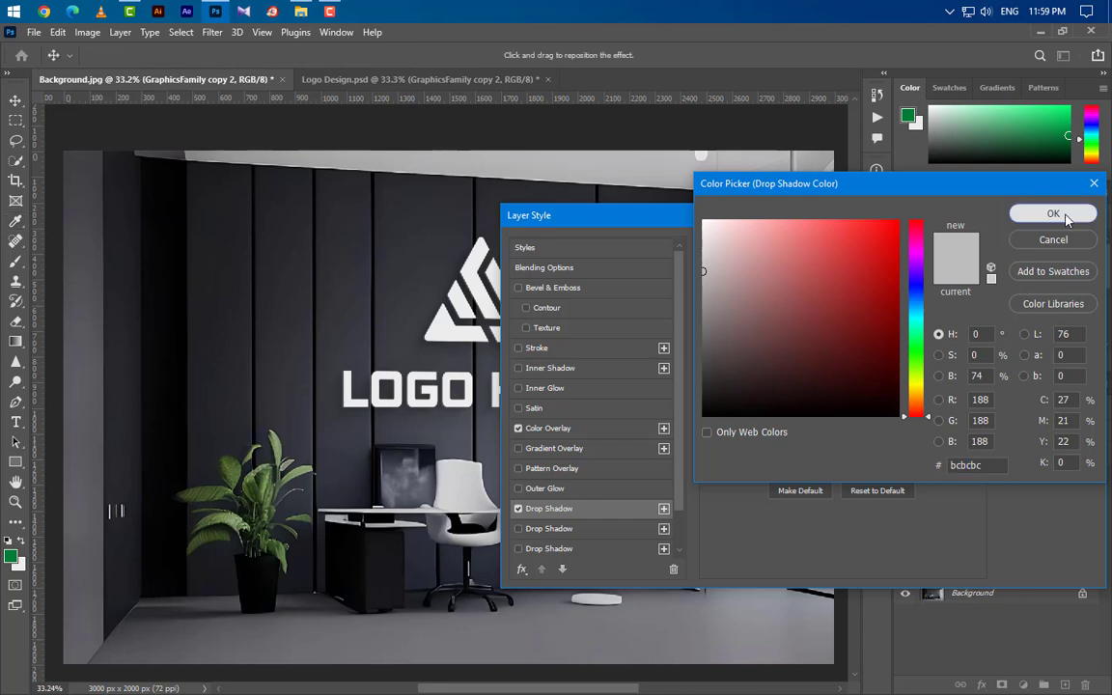
click(1054, 213)
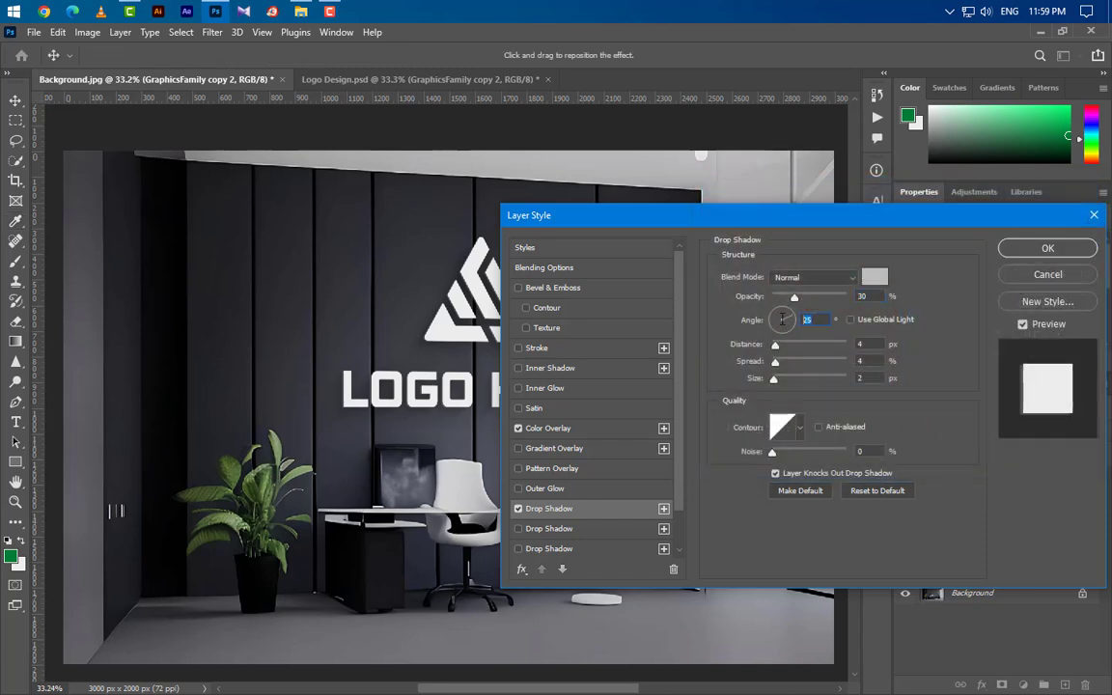
text(-155)
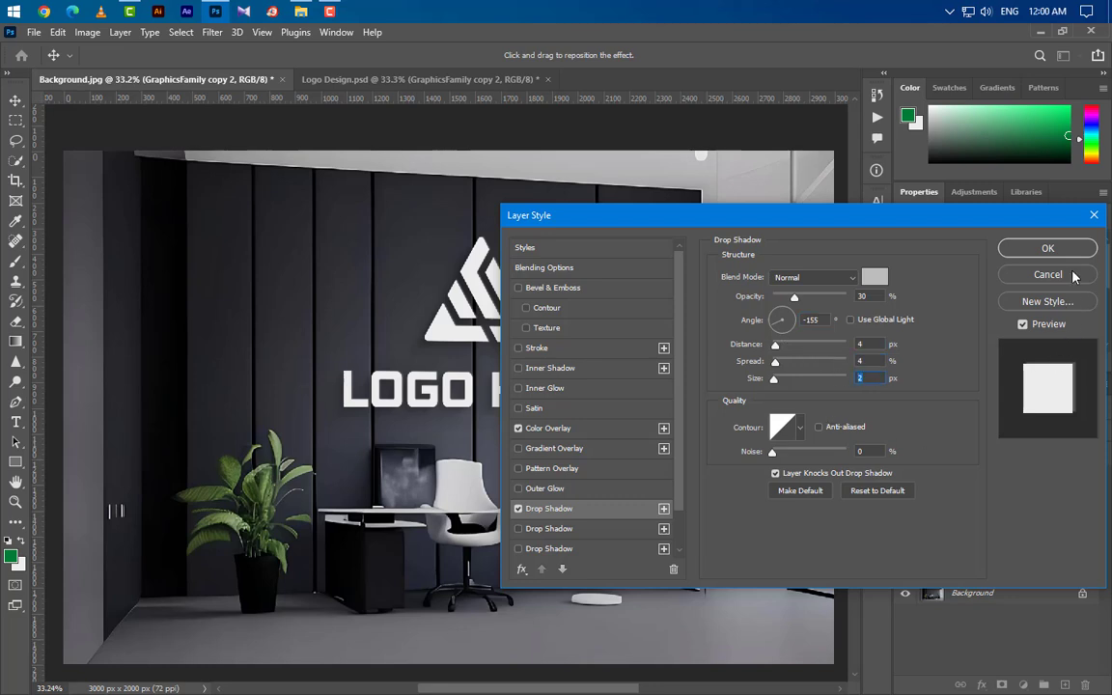
click(1050, 248)
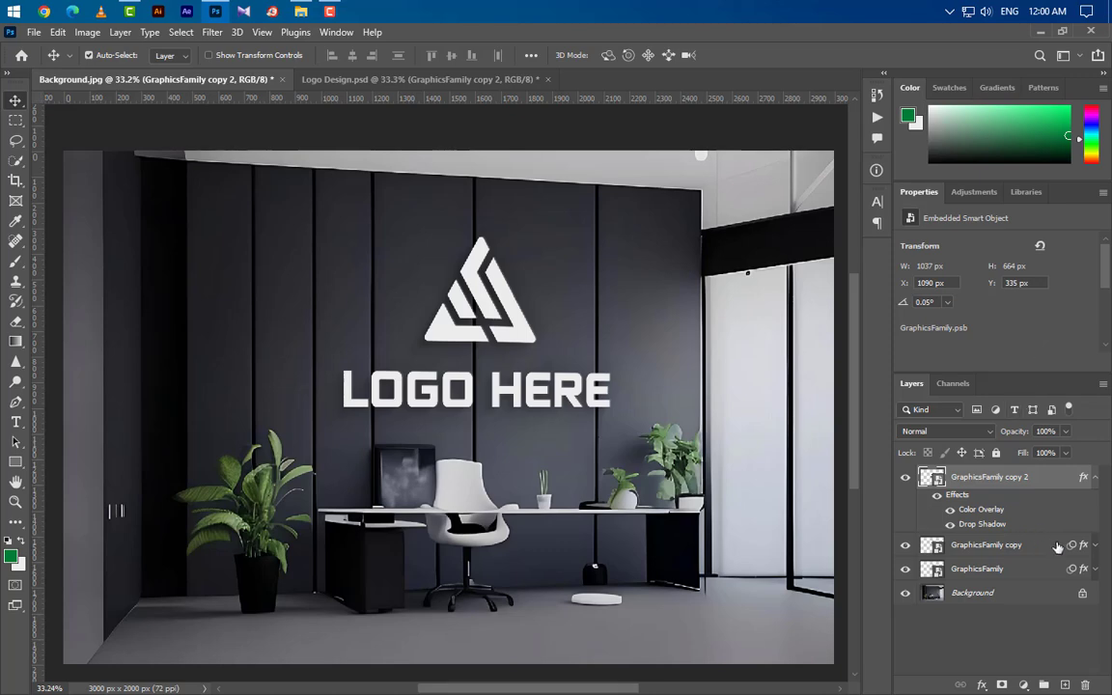
click(1095, 478)
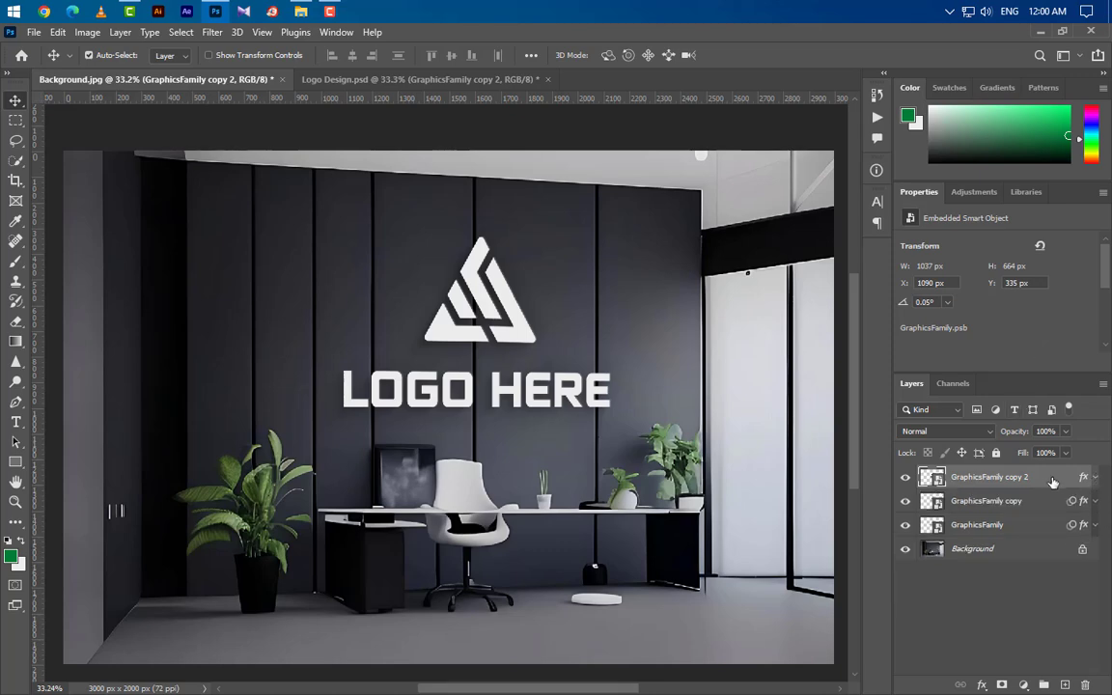
- Duplicate the white logo layer, GraphicsFamily copy 2, and expand the duplicate's list of effects
right_click(1052, 482)
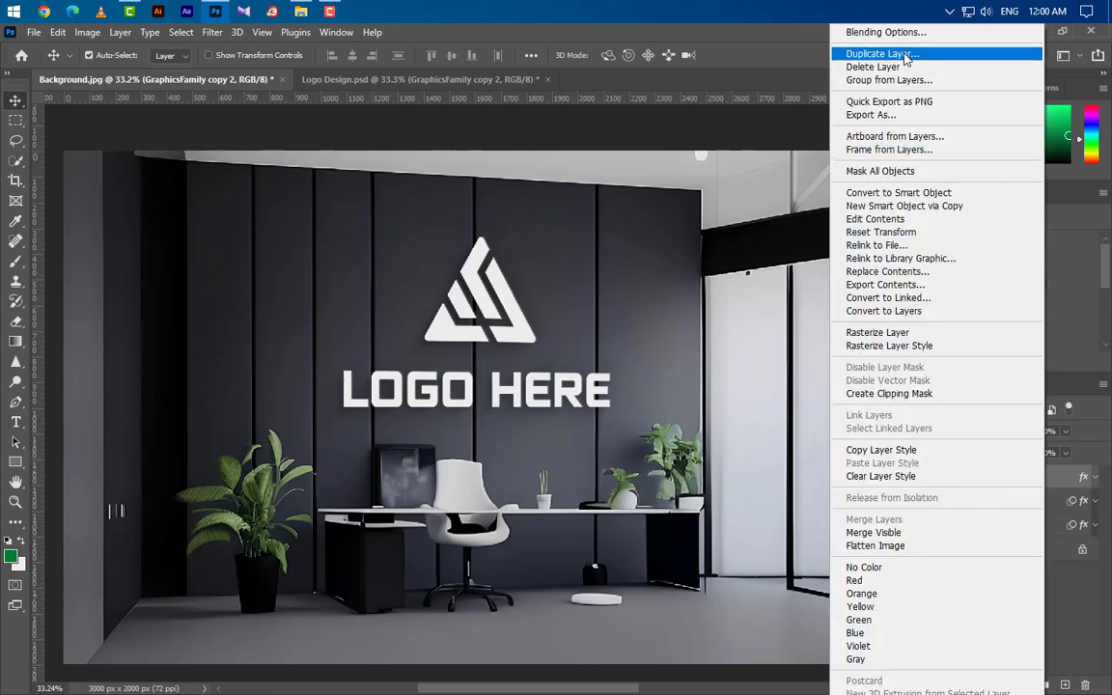
click(905, 55)
click(685, 205)
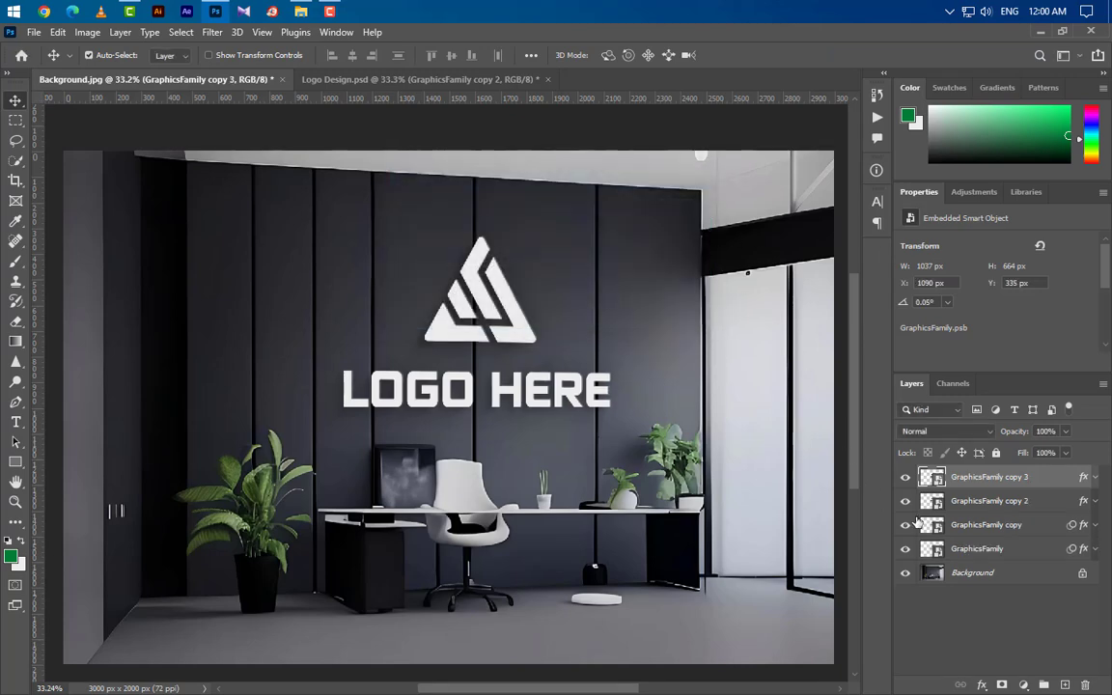
click(1096, 478)
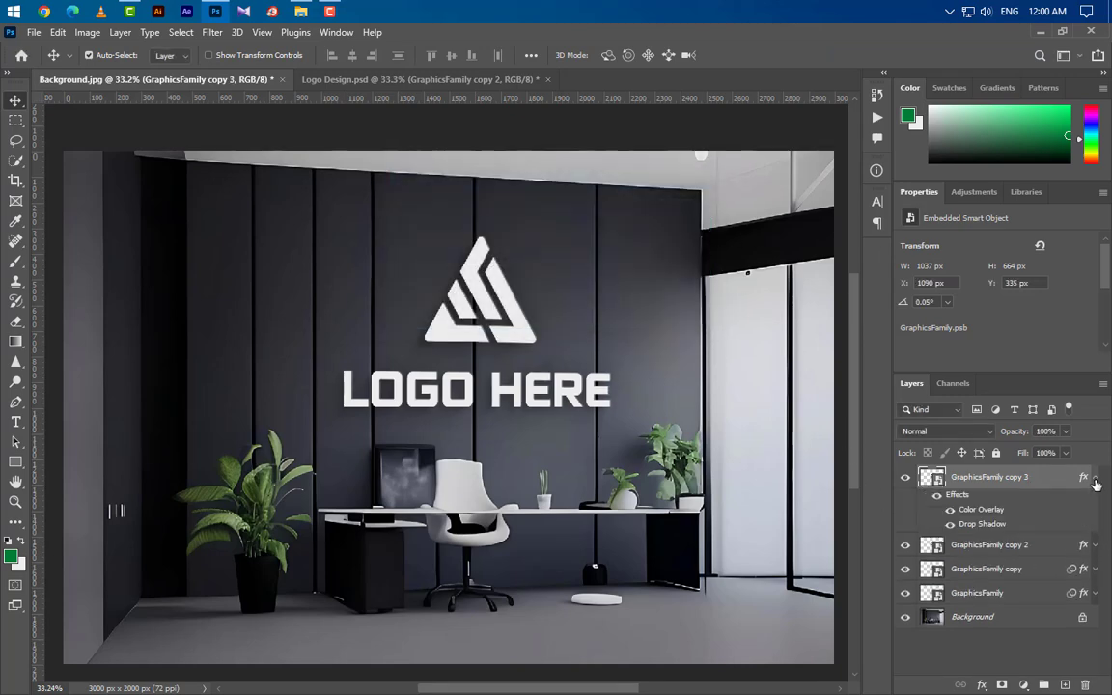
- Remove the Color Overlay from the GraphicsFamily copy 3 layer and set its Drop Shadow color to black, 000000
drag(981, 509, 1087, 683)
double_click(983, 510)
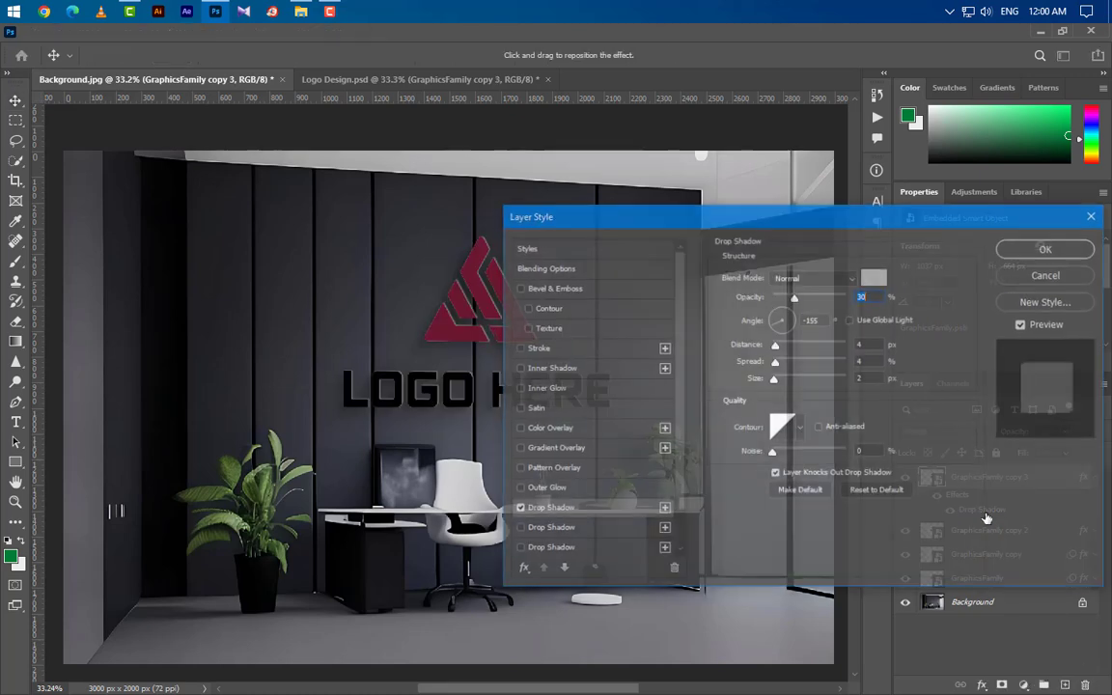
click(874, 277)
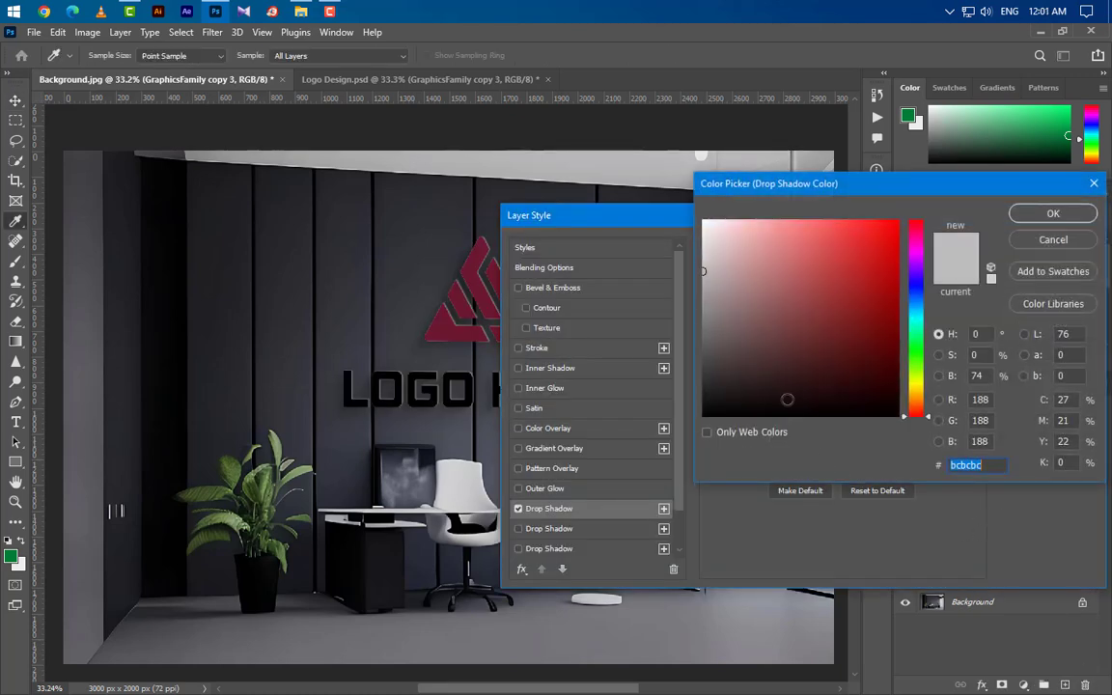
text(000000)
click(1071, 215)
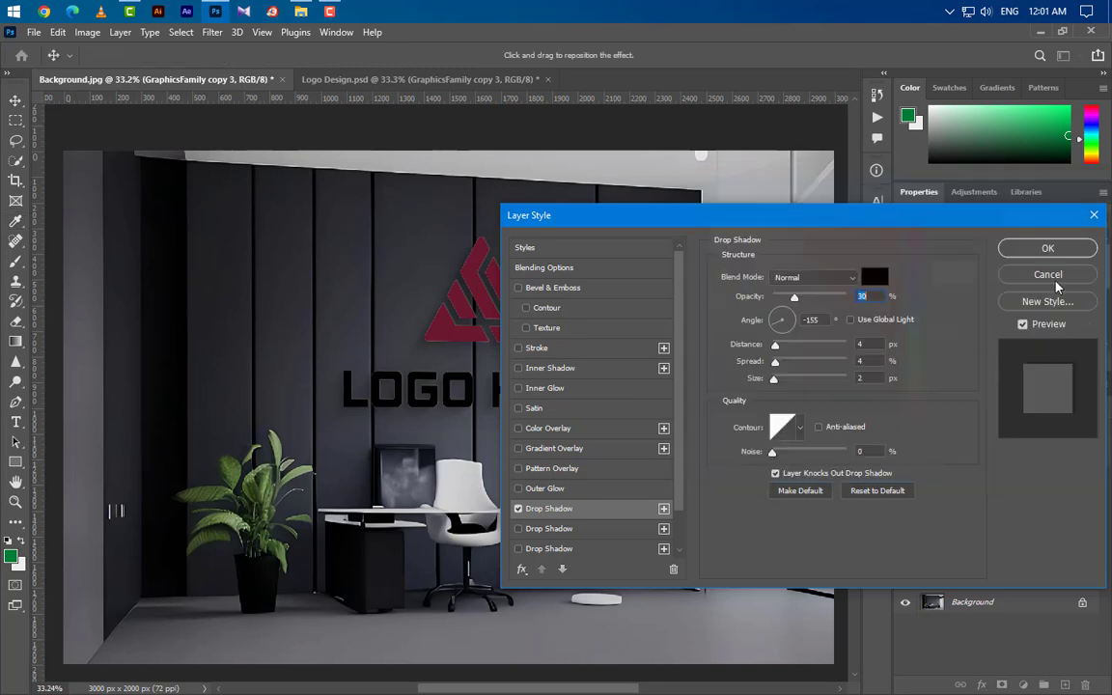
- Set the black Drop Shadow to 100% opacity, 45° angle, 5 px distance, 3% spread and 5 px size
text(100)
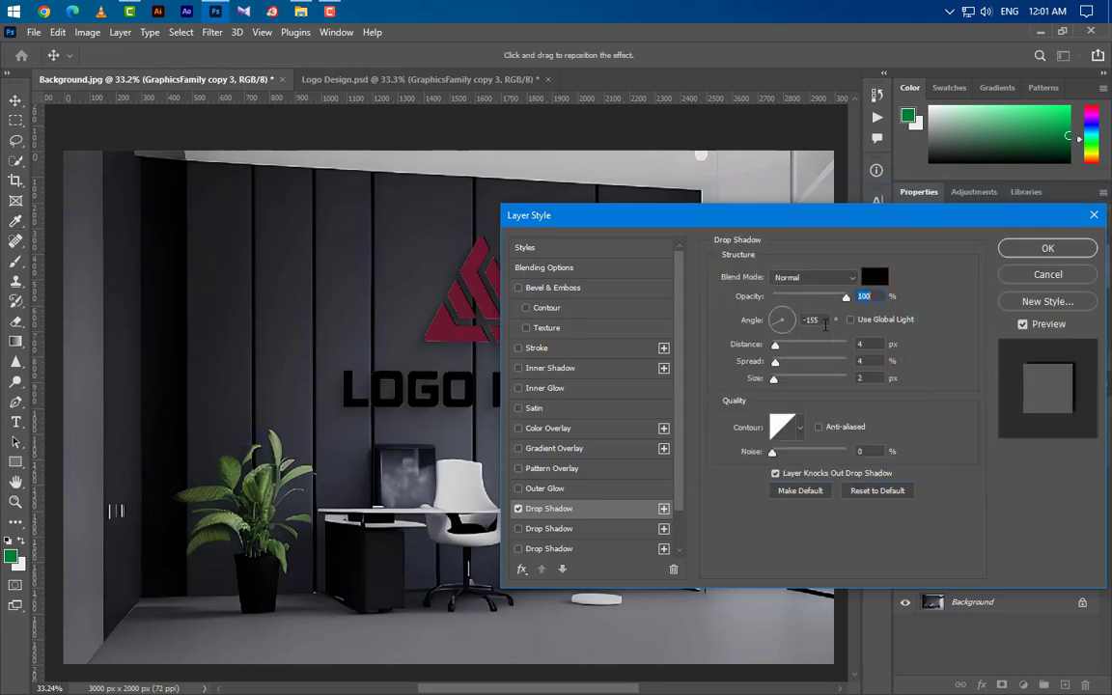
key(Tab)
text(45)
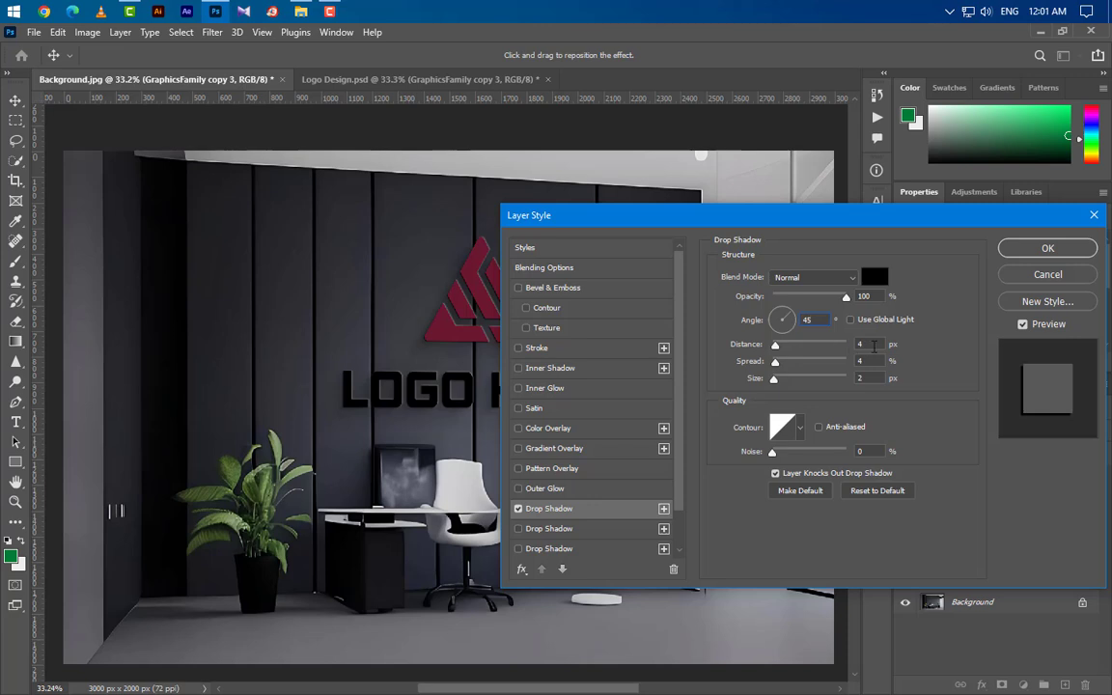
key(Tab)
text(5)
key(Tab)
text(3)
key(Tab)
text(5)
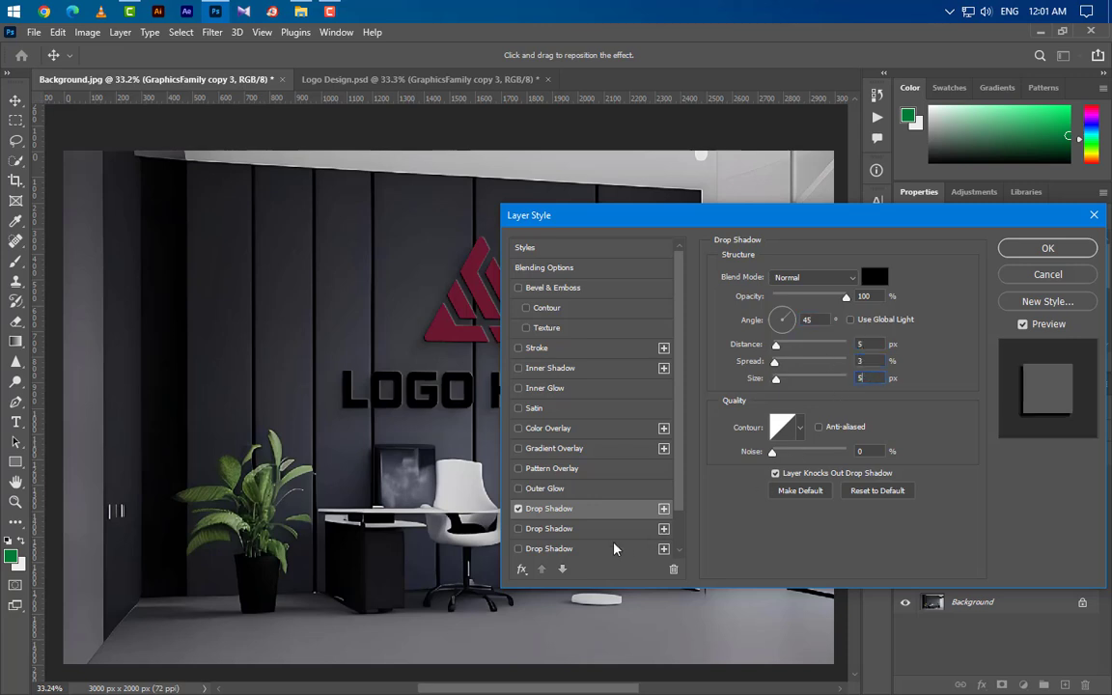
- Enable the second Drop Shadow at 75% opacity with a 45° angle, 8 px distance, 8% spread and 12 px size
click(549, 528)
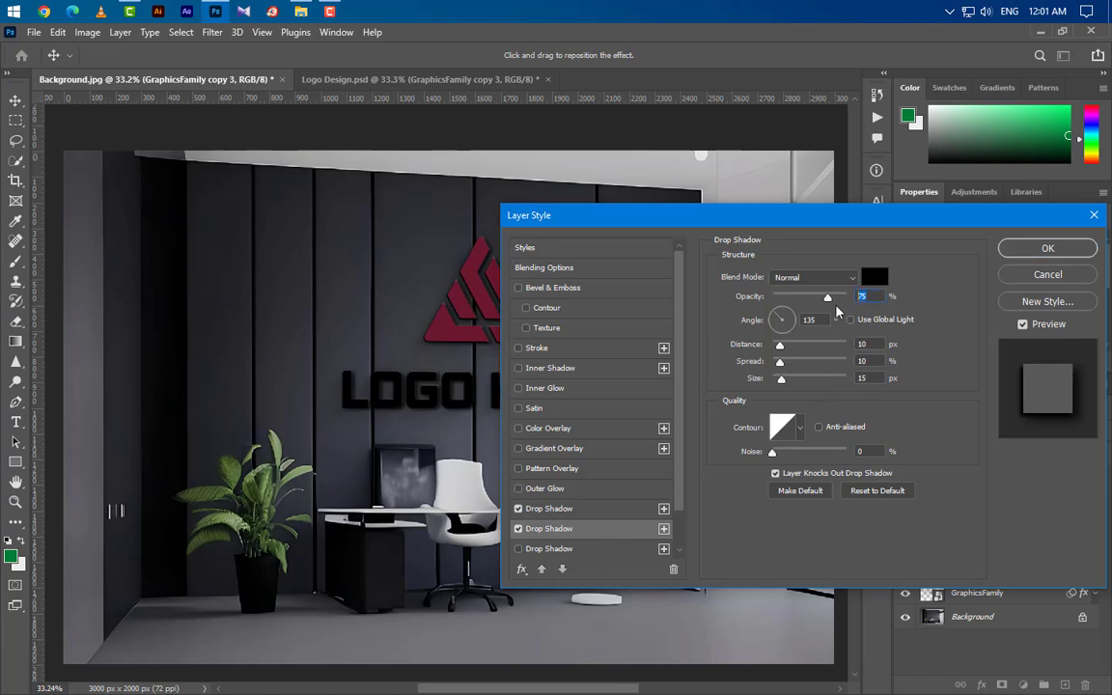
key(Tab)
text(45)
drag(866, 344, 842, 387)
text(88)
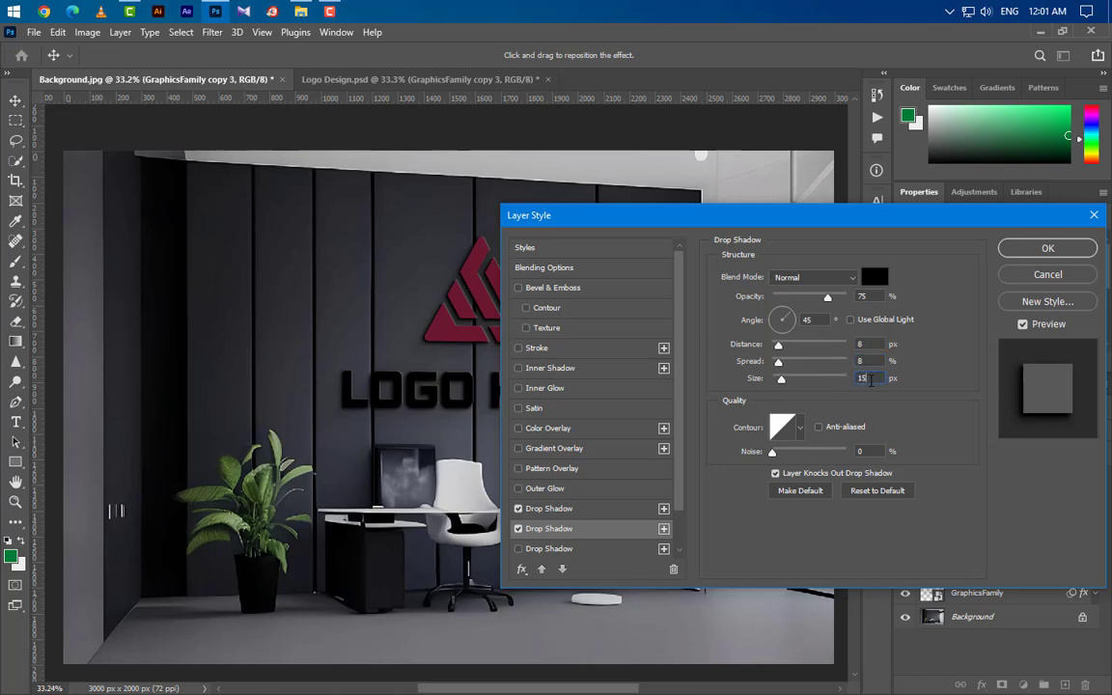
text(12)
- Enable the third Drop Shadow at 50% opacity and 45° with 12 px distance, 12% spread and 10 px size
click(608, 549)
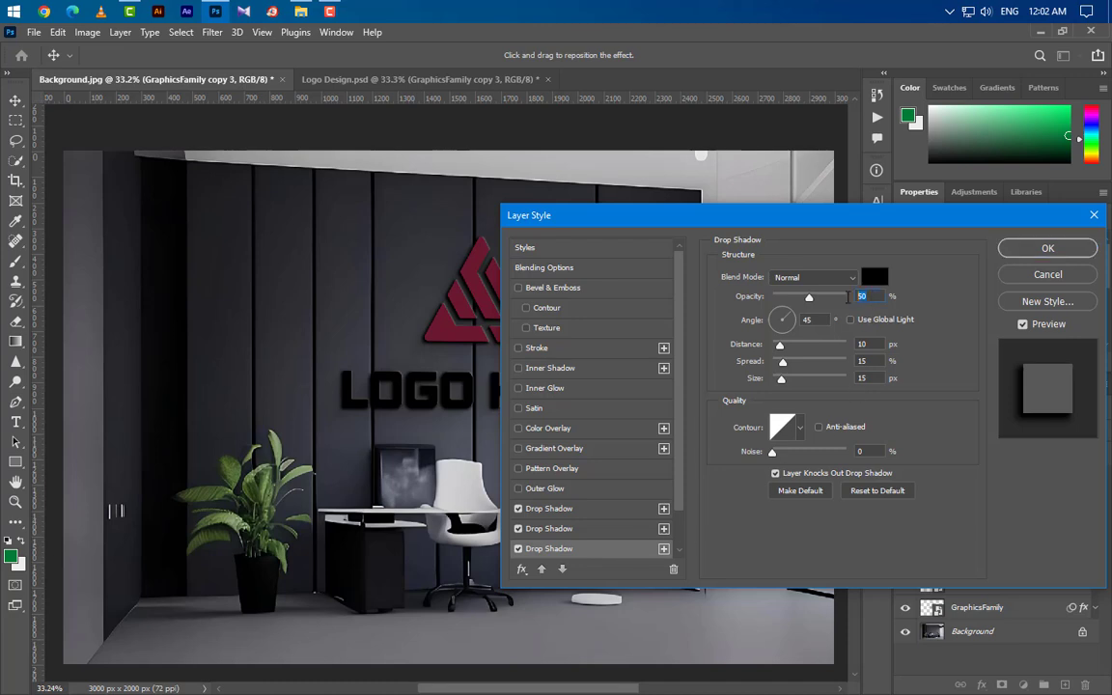
drag(866, 344, 836, 348)
text(12)
text(12)
text(10)
- Enable the fourth Drop Shadow at 35% opacity with a 45° angle, 15 px distance, 15% spread and 20 px size
click(663, 548)
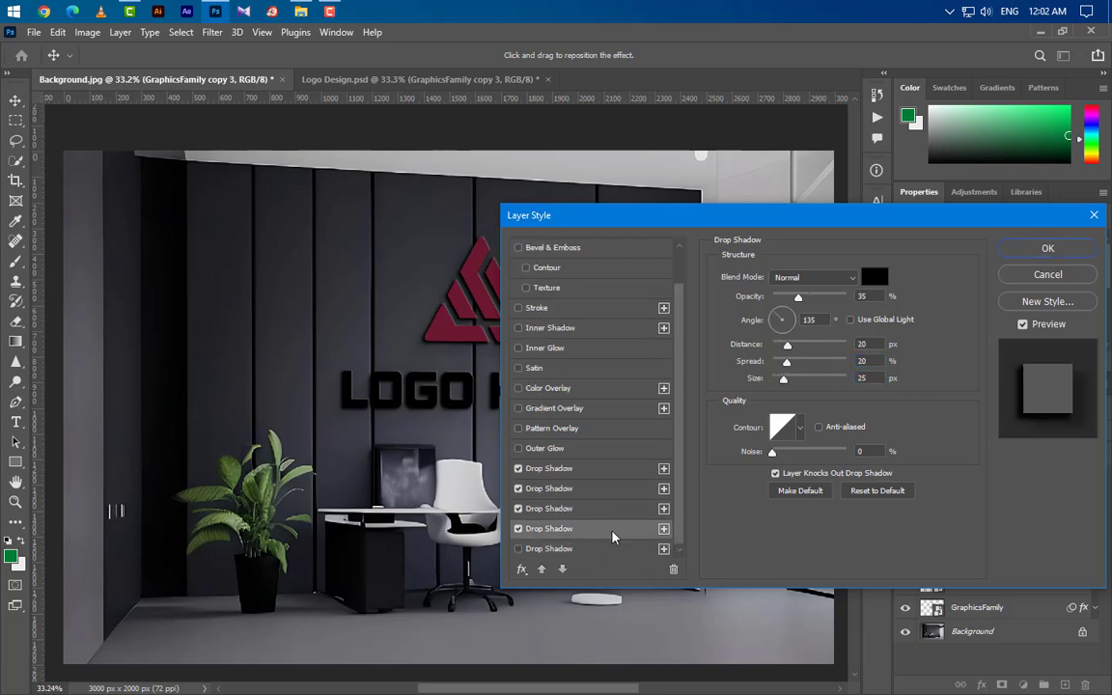
double_click(849, 345)
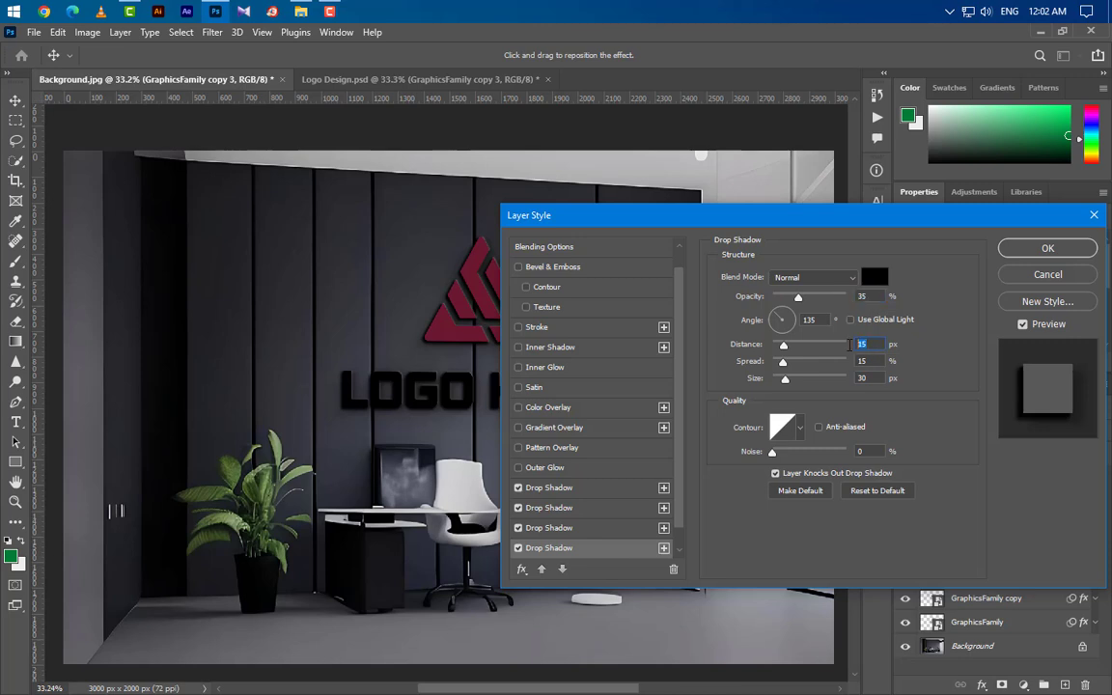
key(Tab)
text(20)
double_click(811, 319)
text(45)
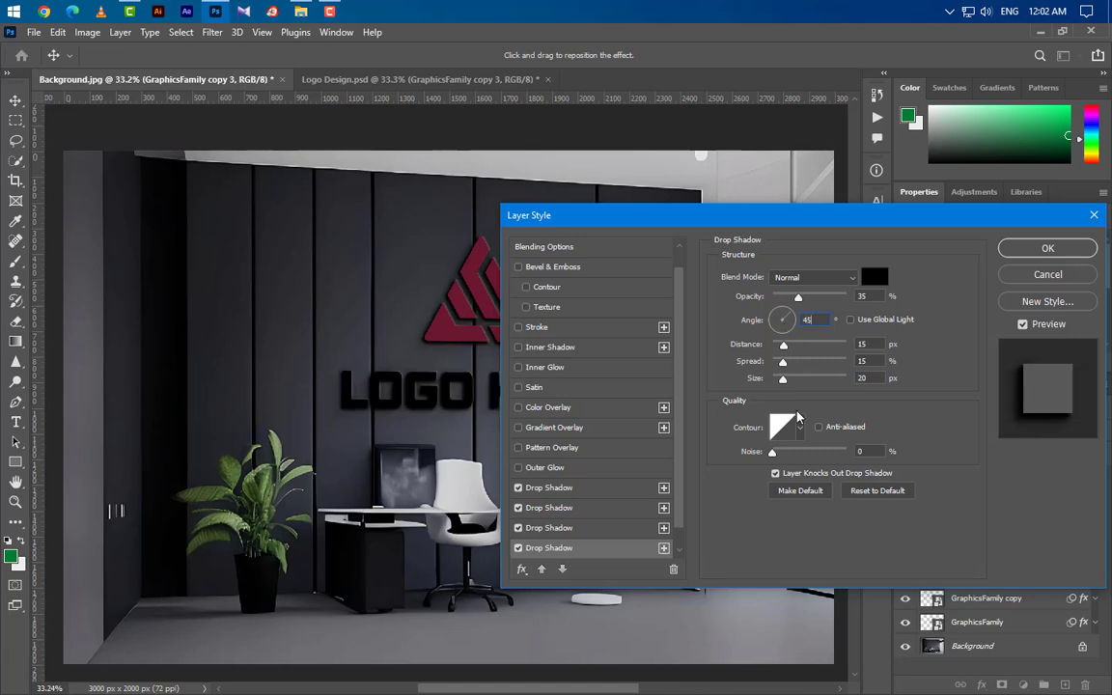
key(shift+Tab)
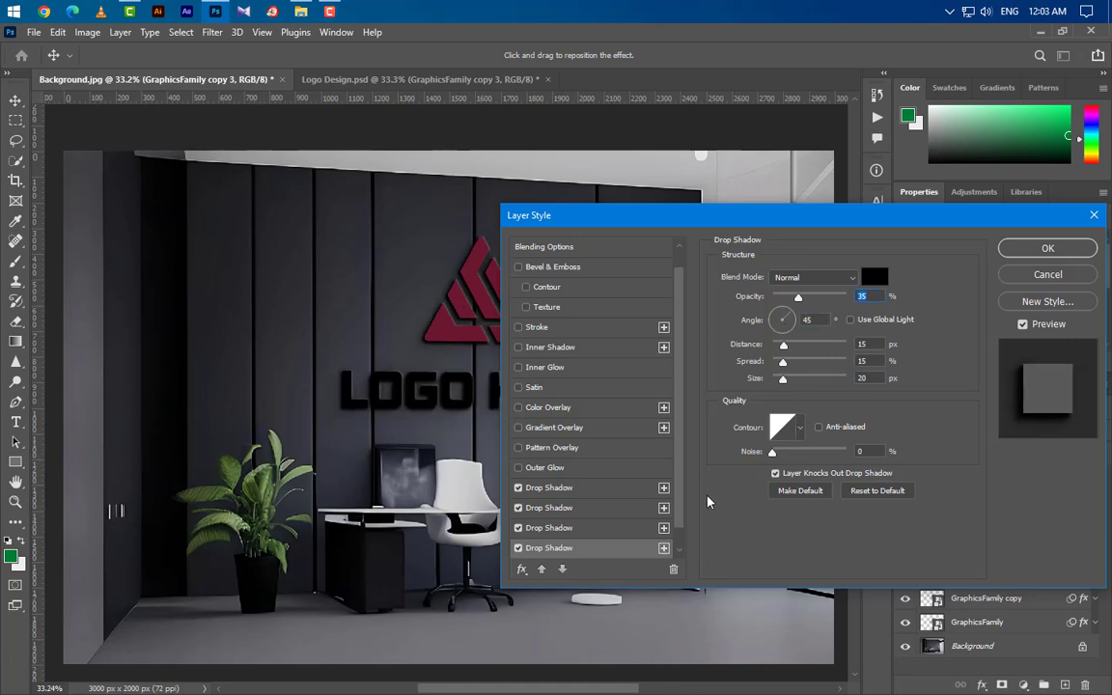
- Enable the fifth Drop Shadow at 20% opacity, set its distance to 15 px, adjust its size and apply the layer style
scroll(563, 530, down, 1)
click(569, 548)
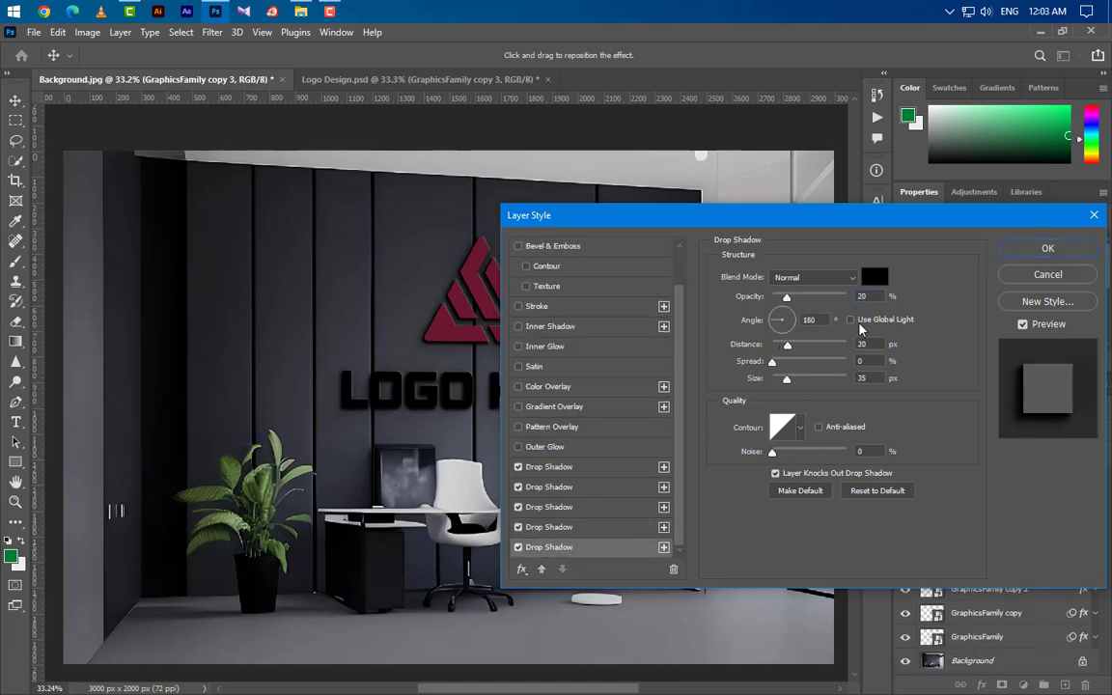
drag(871, 296, 799, 320)
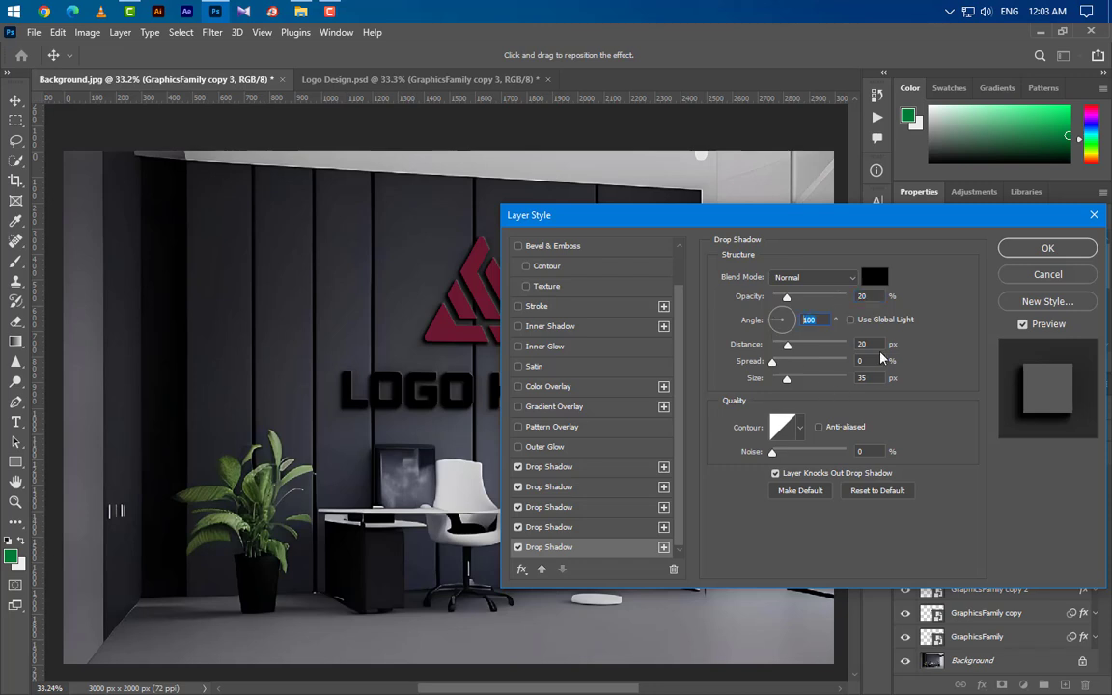
drag(871, 344, 837, 349)
text(15)
drag(880, 378, 827, 378)
click(1048, 248)
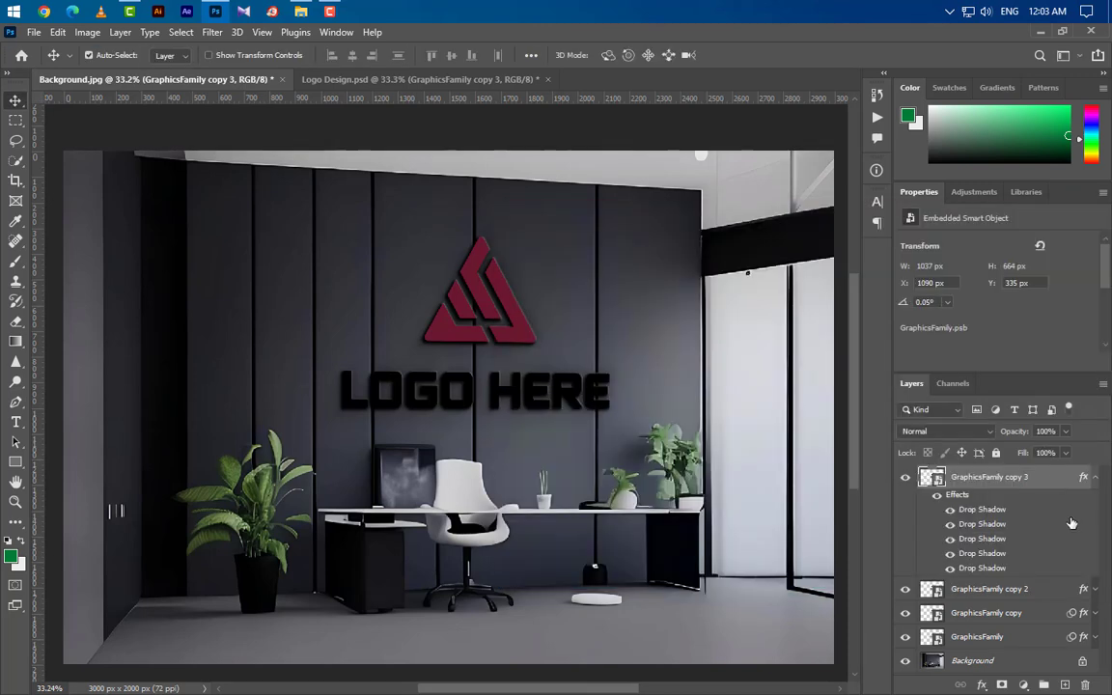
- Set the fill of the GraphicsFamily copy 3 layer to 0% and collapse its list of effects
click(1066, 453)
drag(1069, 477, 888, 489)
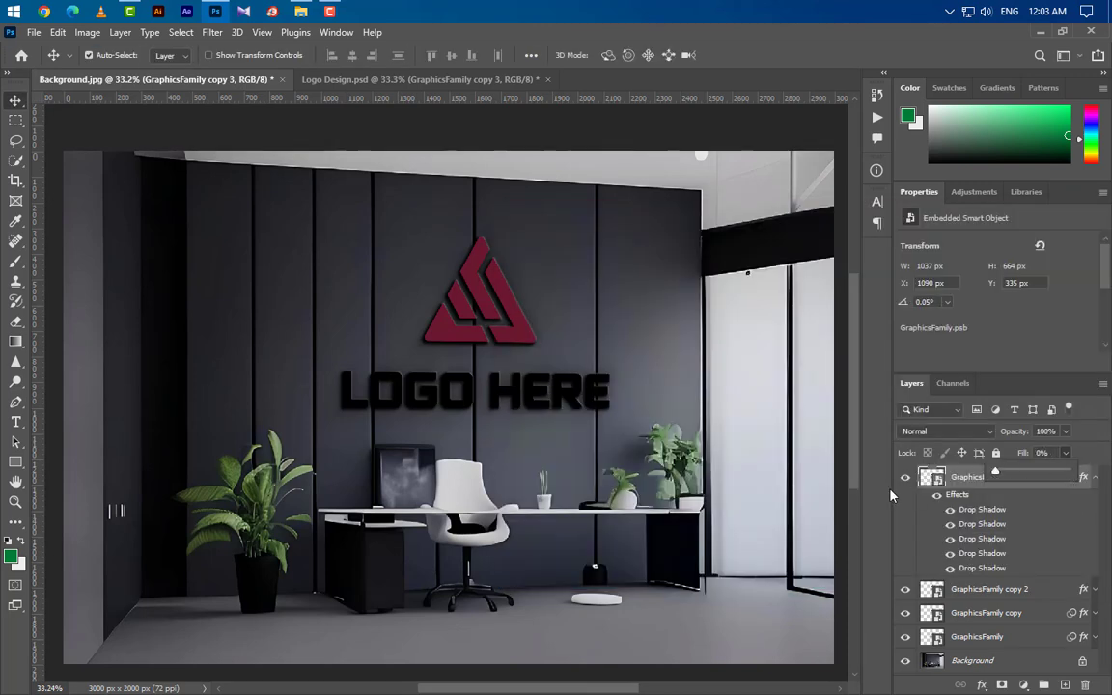
click(1094, 477)
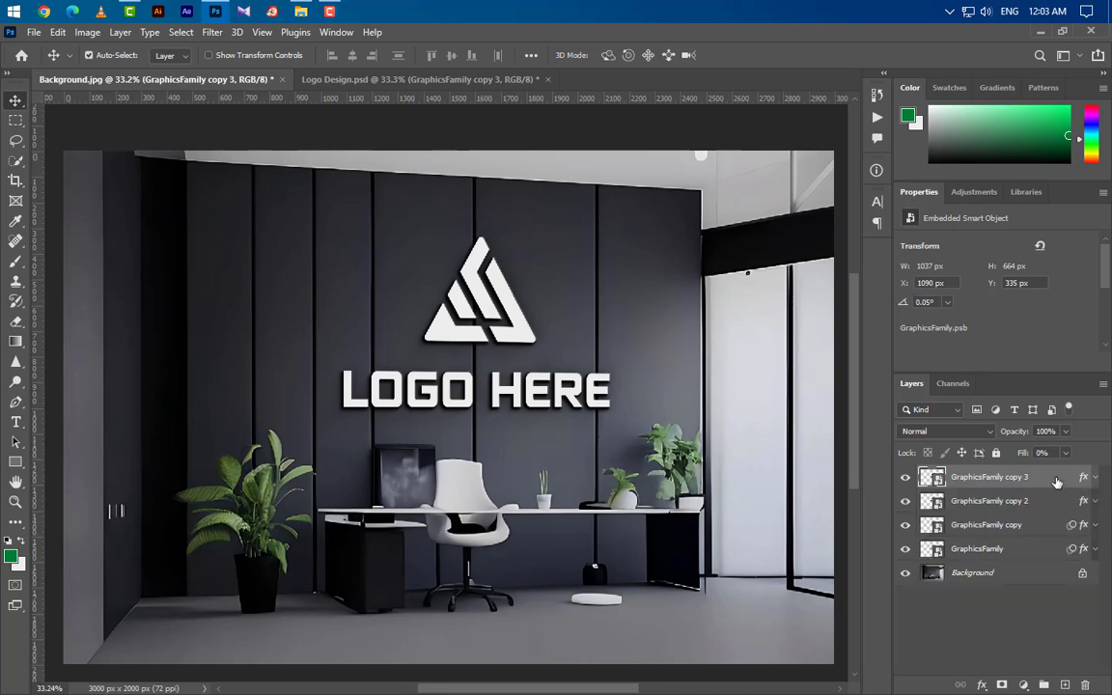
- Duplicate the GraphicsFamily copy 3 layer and clear the layer style from the duplicate
right_click(1057, 482)
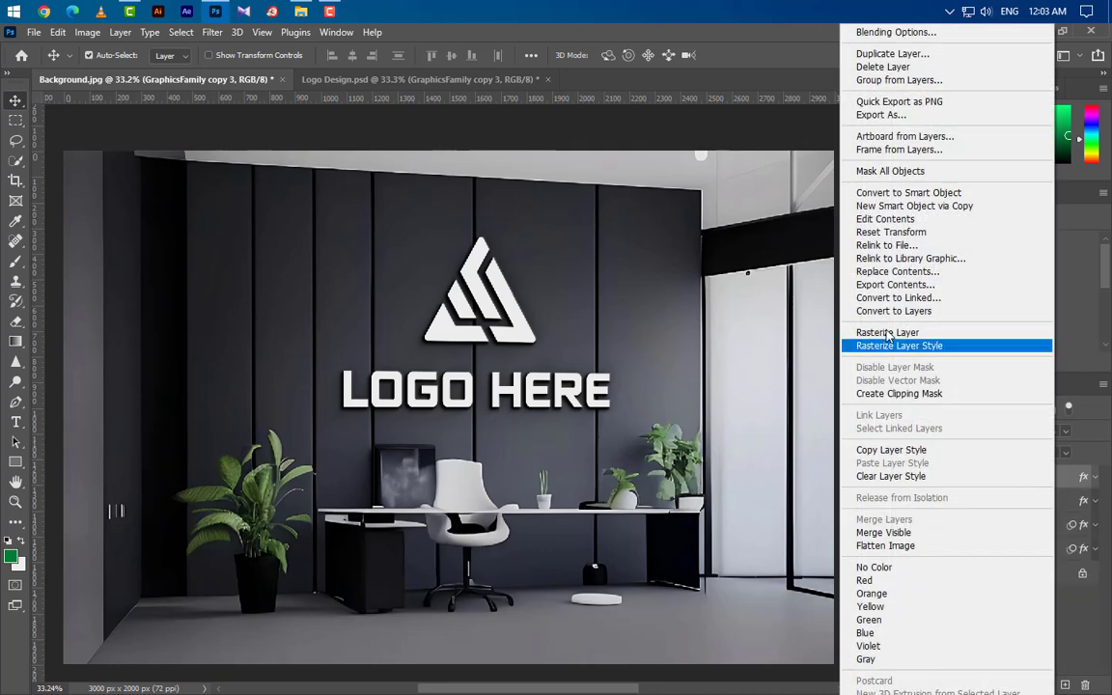
click(915, 58)
click(680, 206)
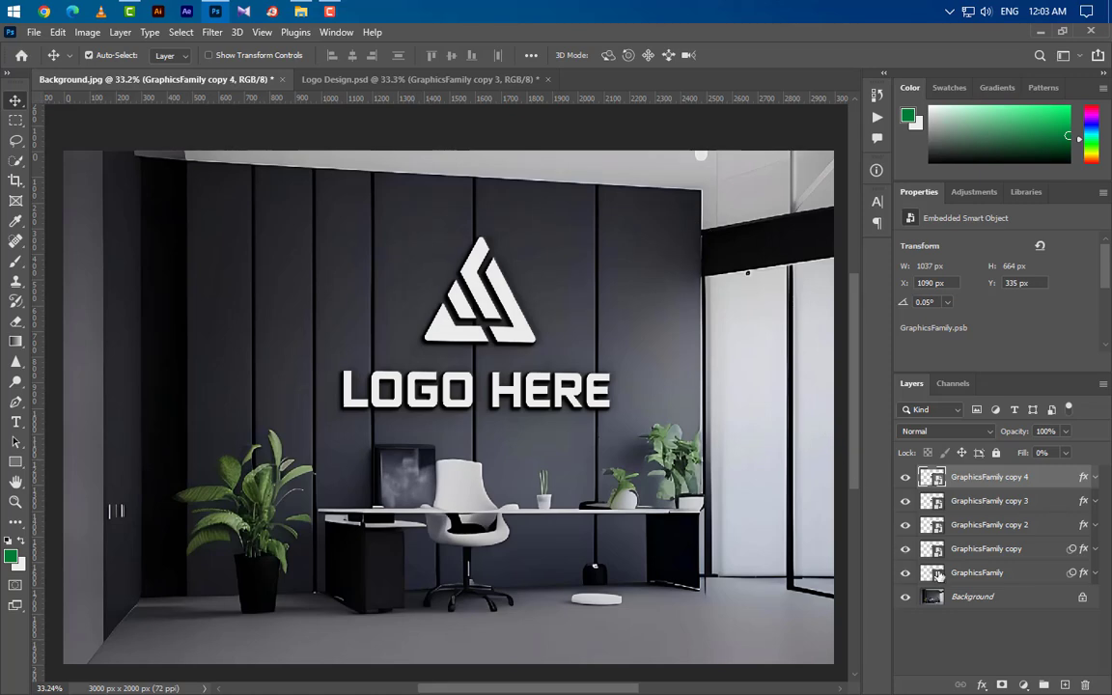
right_click(1061, 480)
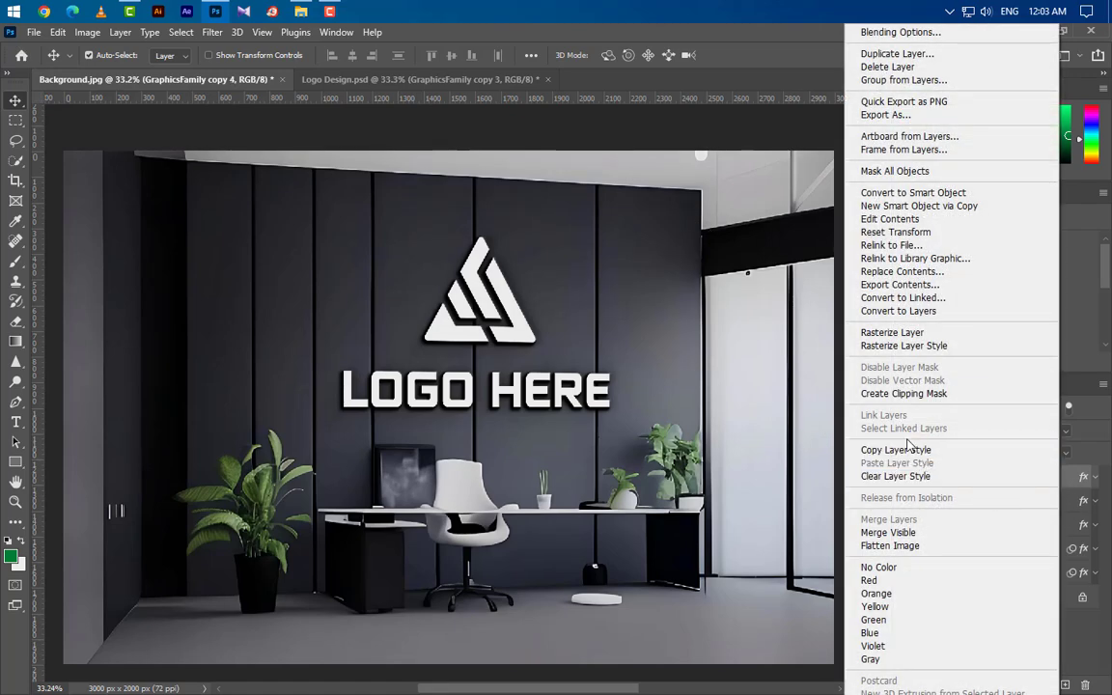
click(896, 476)
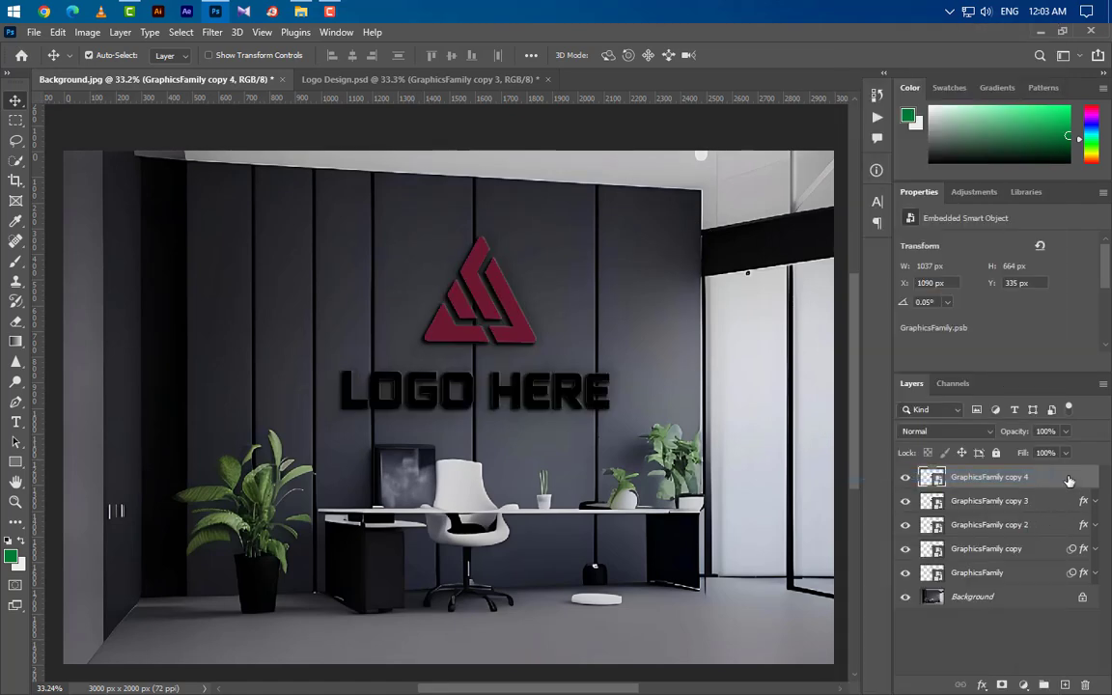
- Duplicate the style-free GraphicsFamily copy 4 layer and hide the new duplicate
right_click(1068, 480)
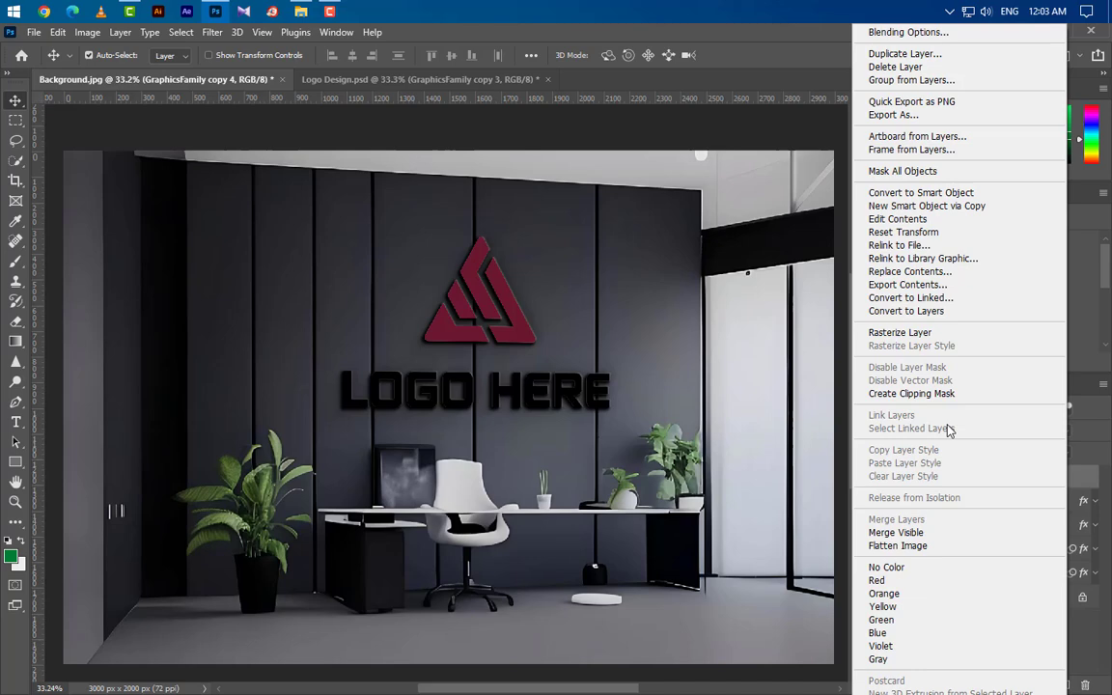
click(895, 54)
click(683, 208)
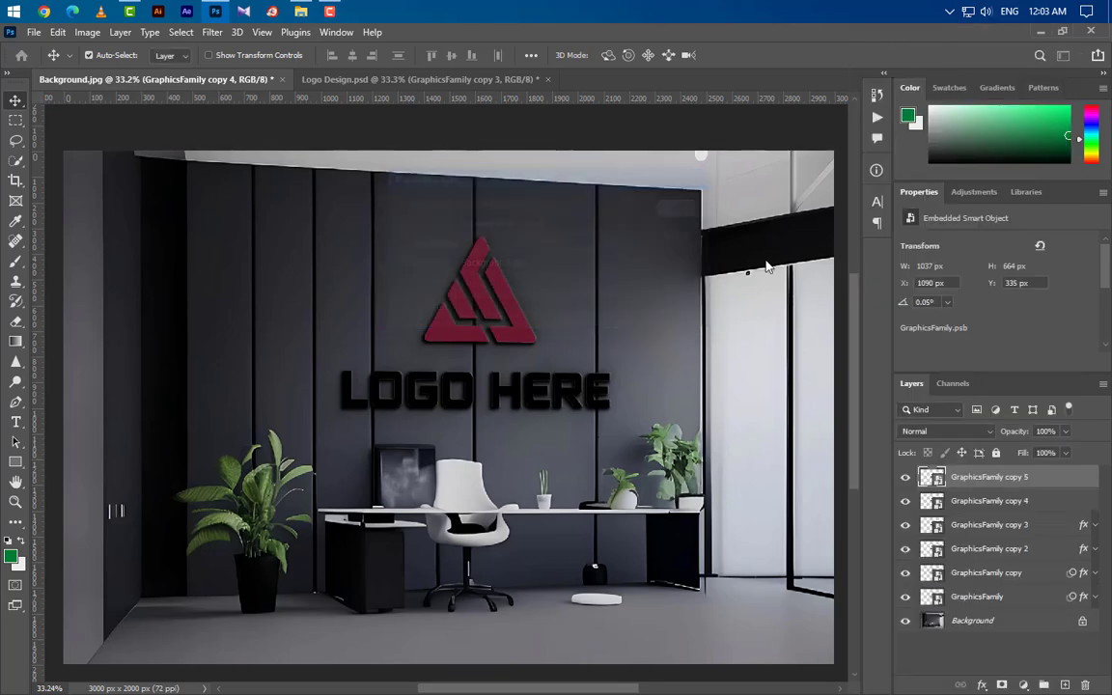
click(906, 477)
- Set the opacity of the GraphicsFamily copy 4 layer to 80%
click(1049, 503)
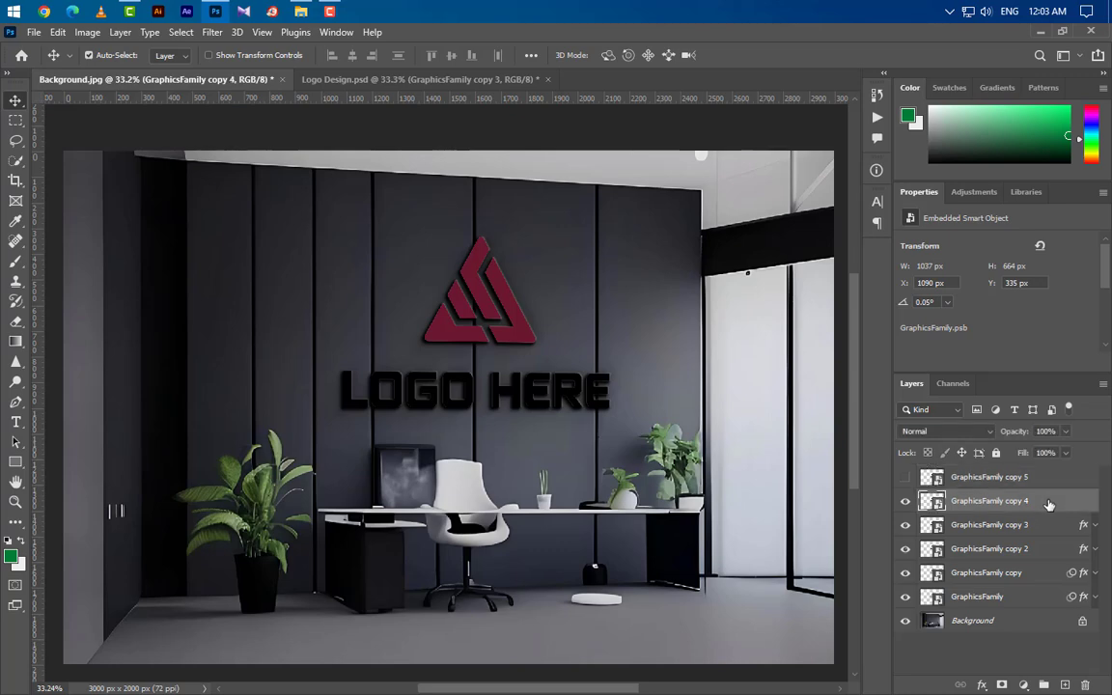
click(1049, 432)
text(80)
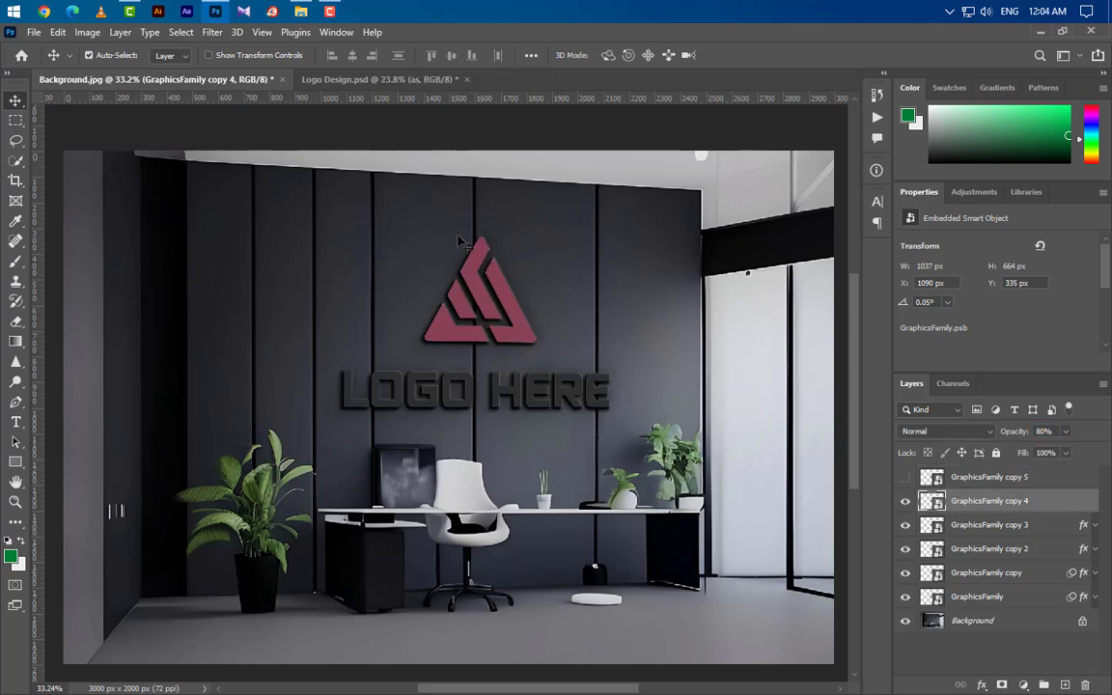
- Place the Office Room image from the file folder into Background.jpg, directly above the GraphicsFamily copy 4 layer
click(300, 12)
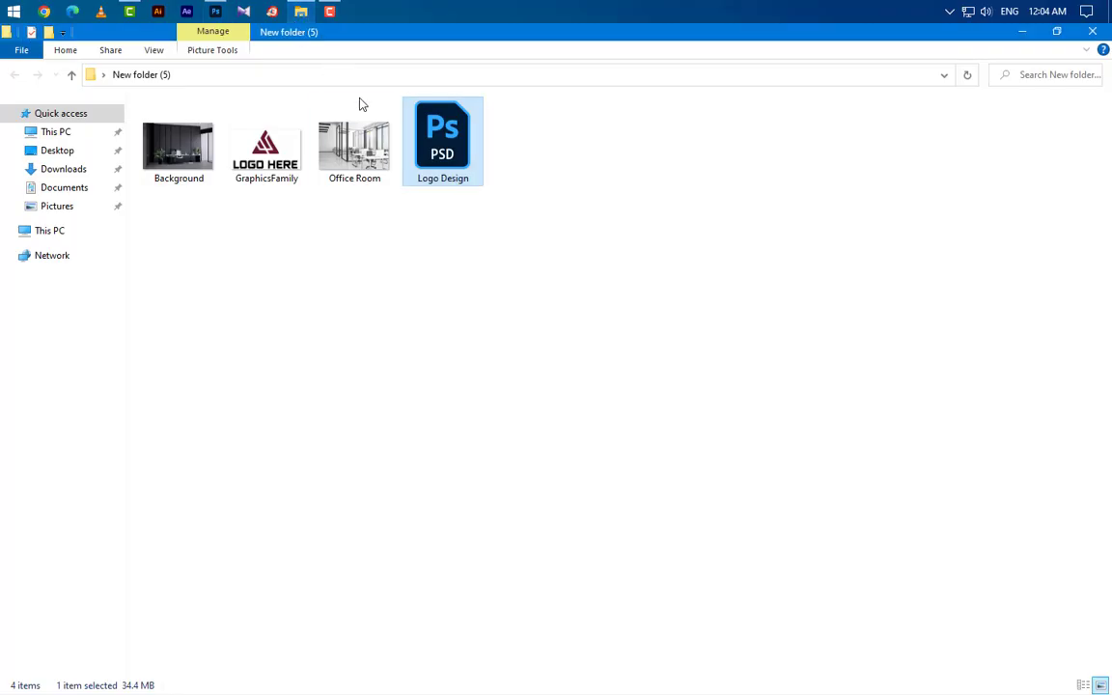
drag(359, 103, 403, 367)
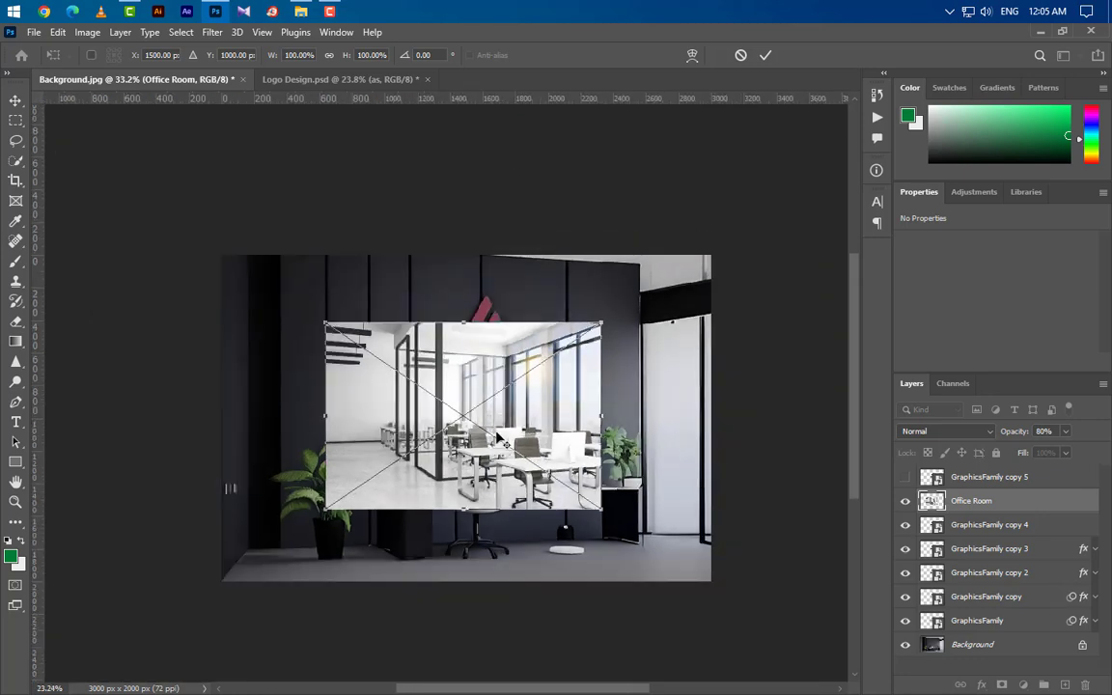
scroll(497, 439, down, 1)
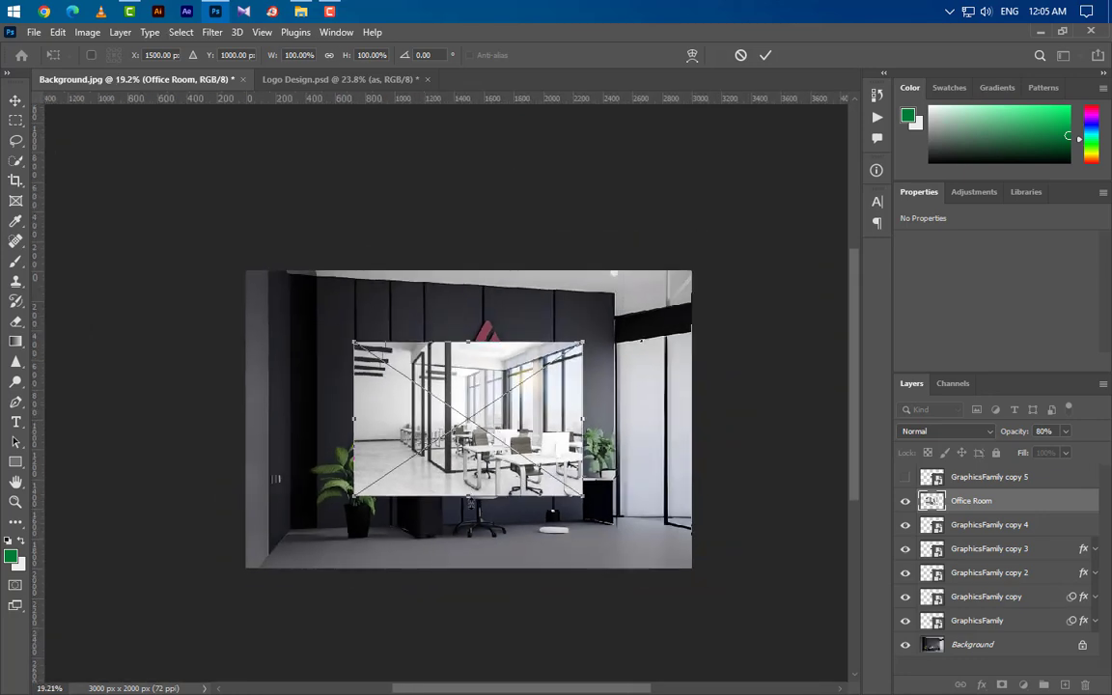
- Scale the Office Room image to about 195% so it covers the canvas, and clip it to the GraphicsFamily copy 4 layer
drag(472, 499, 477, 569)
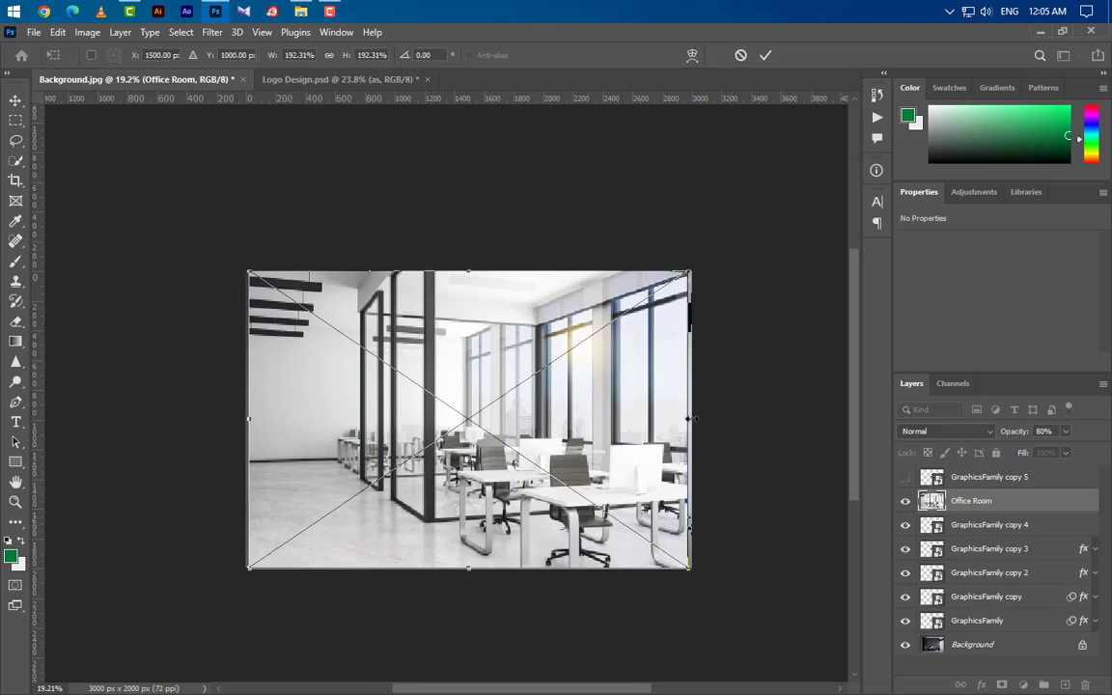
drag(690, 419, 694, 419)
drag(249, 419, 246, 419)
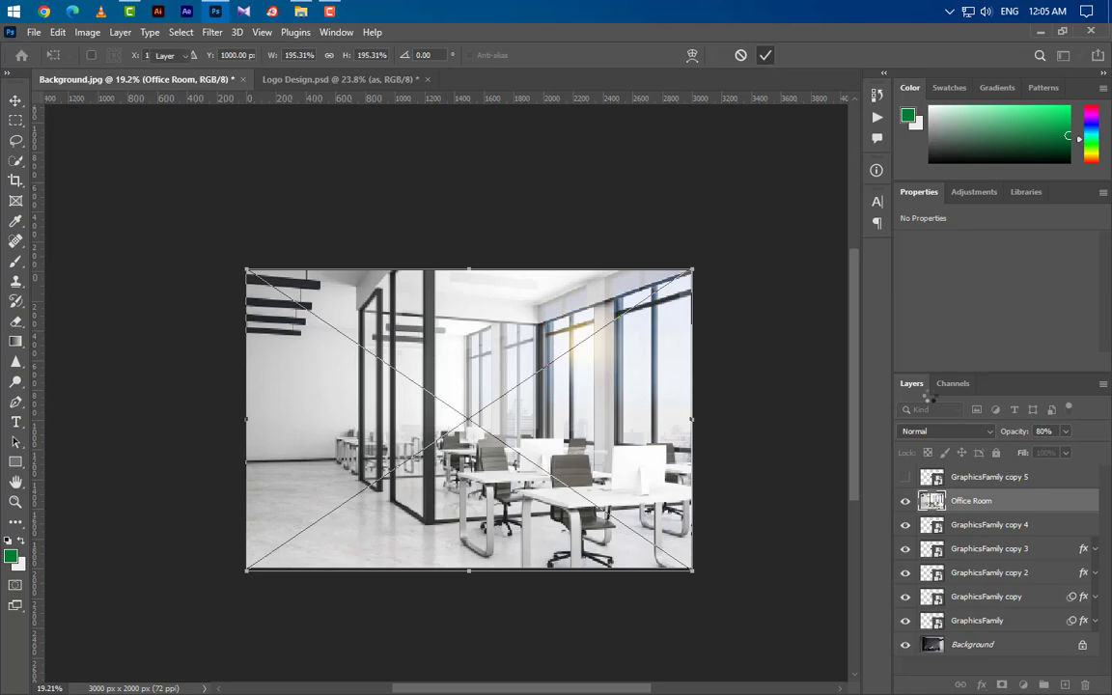
click(765, 56)
right_click(1032, 500)
click(907, 393)
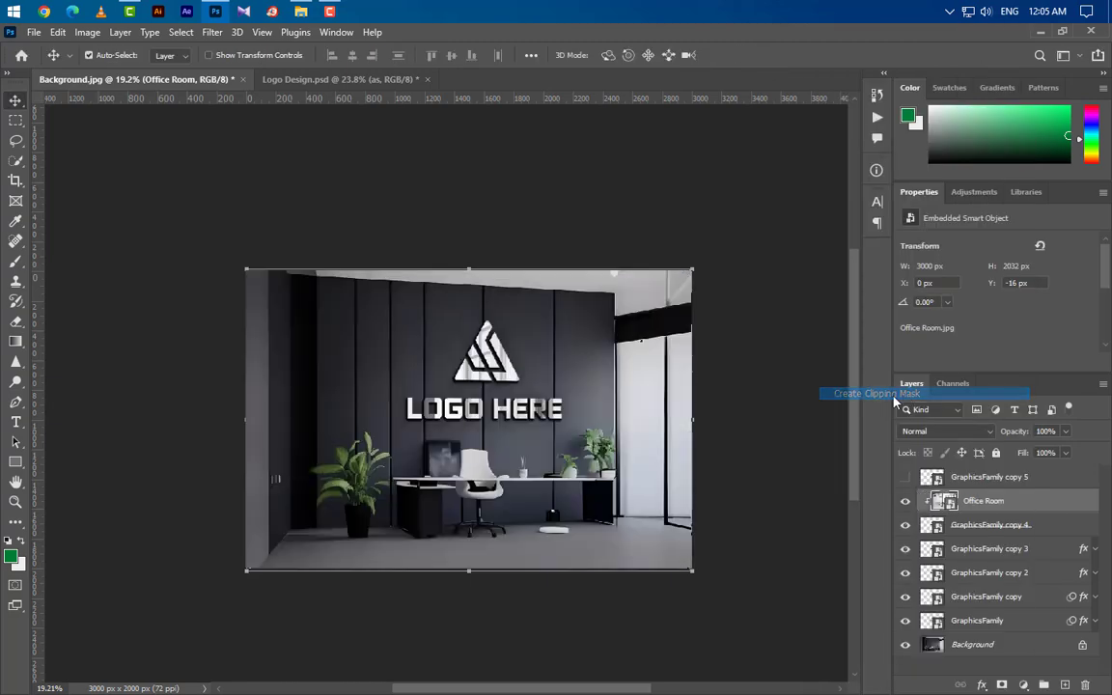
- Move the clipped Office Room image up and to the left, to about X -151 px and Y -161 px, as the logo's reflection
key(ctrl+t)
drag(652, 487, 629, 469)
scroll(629, 469, up, 5)
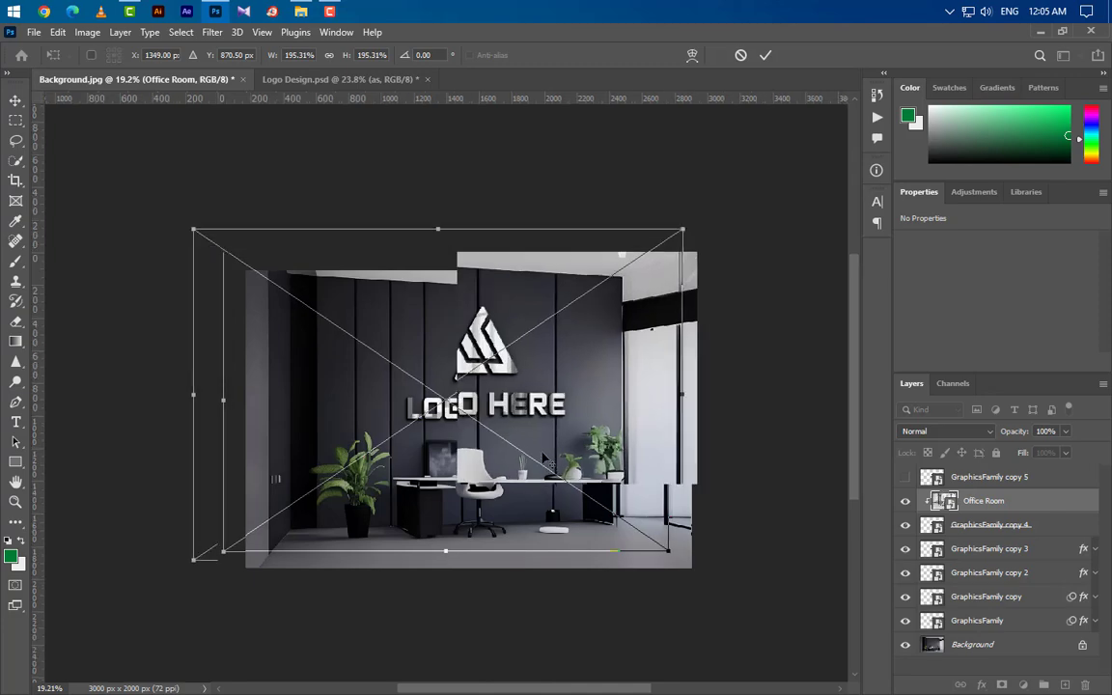
key(Up)
key(Up)
key(Up)
key(Up)
key(Up)
key(Up)
key(Up)
key(Up)
key(Up)
key(Up)
key(Up)
key(Up)
key(Up)
key(Up)
key(Up)
key(Up)
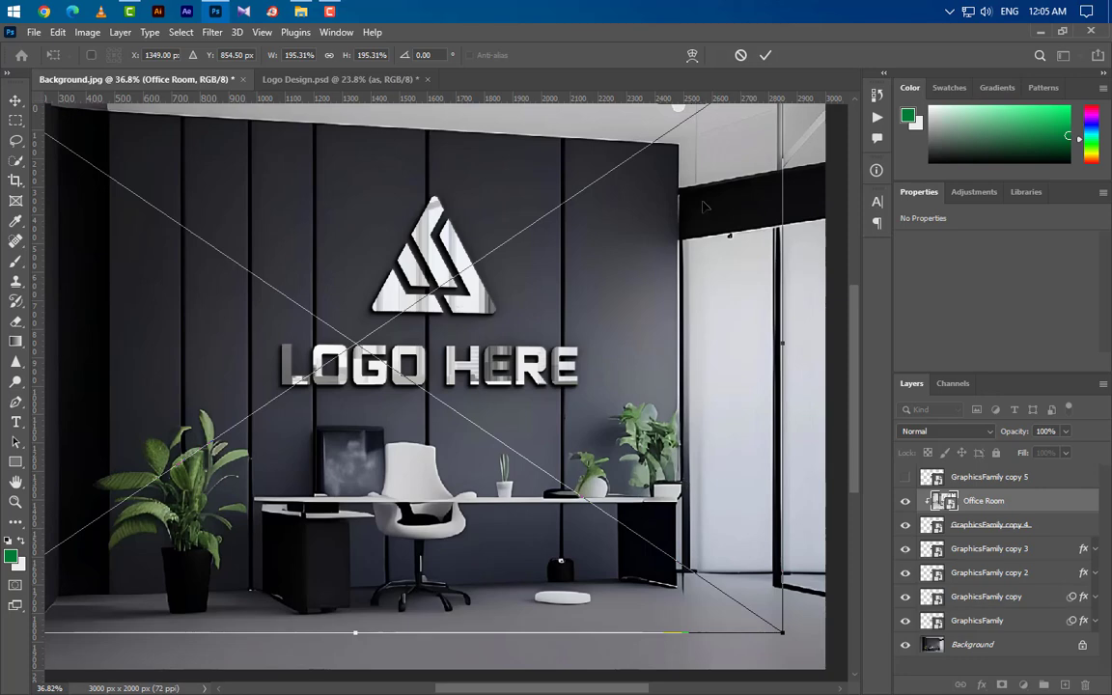
click(763, 57)
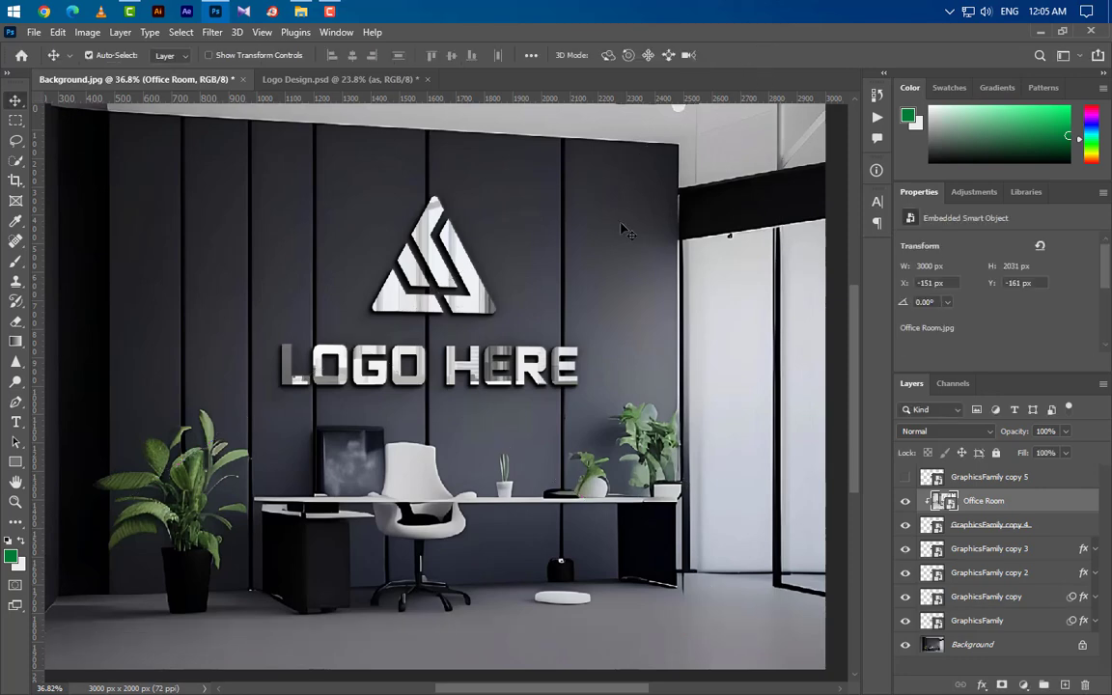
- Draw a rectangle about 692 × 587 px over the triangle logo icon, above the Office Room layer, and fill it with #bb0000
scroll(568, 277, down, 2)
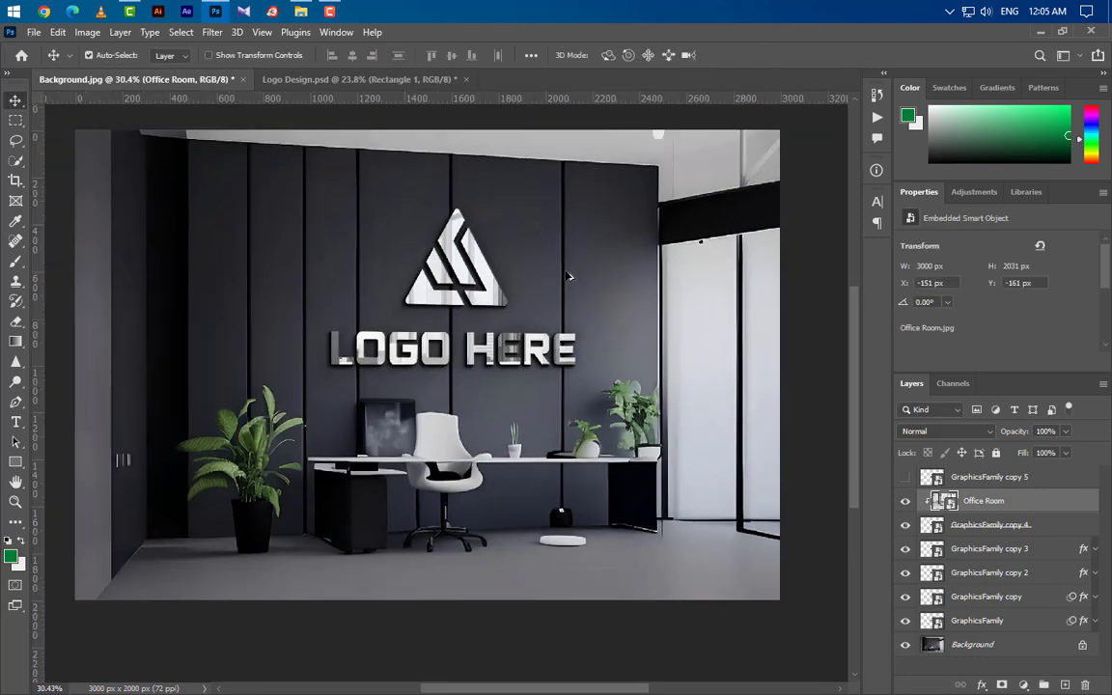
click(15, 461)
click(77, 463)
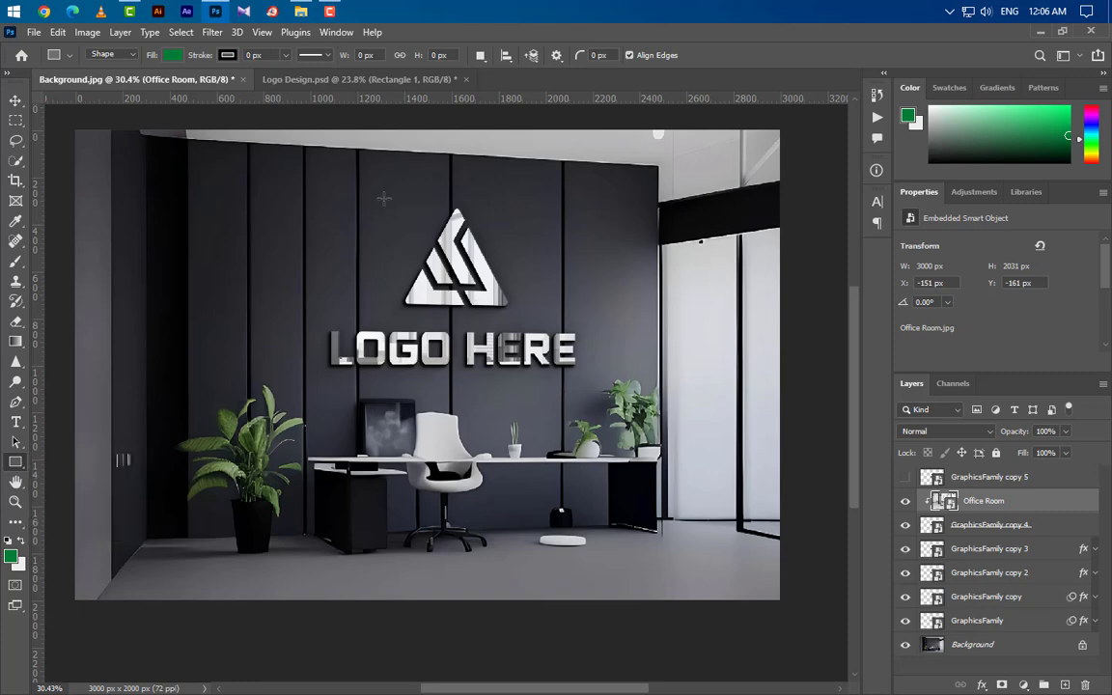
drag(377, 180, 540, 317)
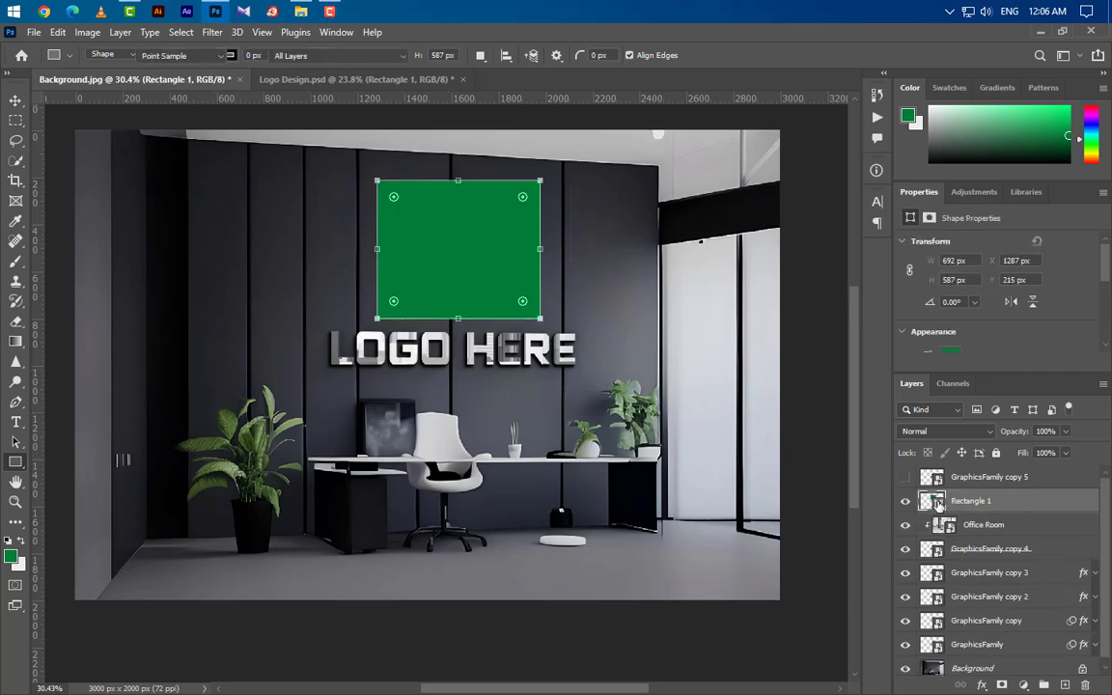
double_click(932, 501)
text(bb0000)
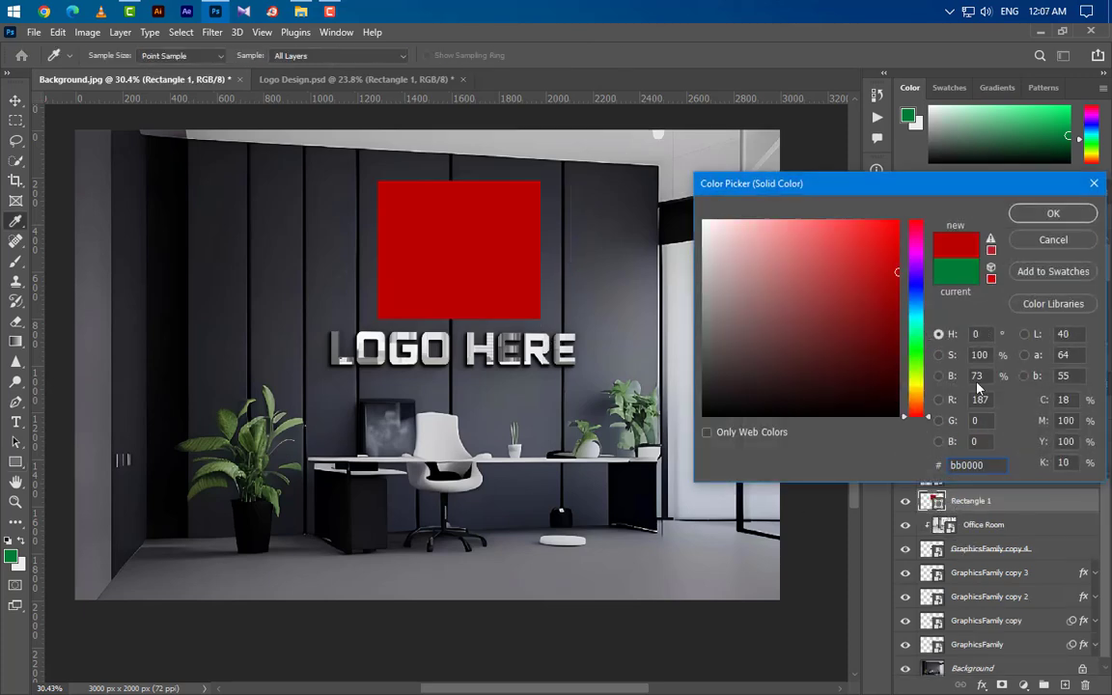
click(1054, 213)
- Set the red rectangle's blend mode to Pin Light and clip it to the logo layer below
click(941, 432)
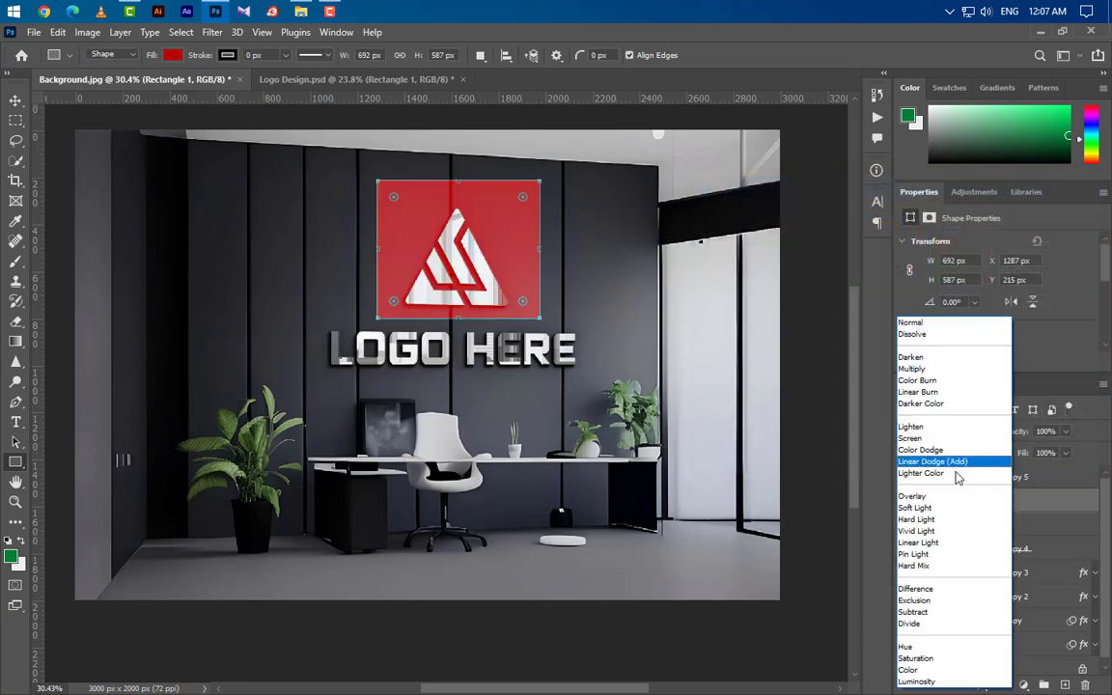
click(925, 554)
right_click(1021, 497)
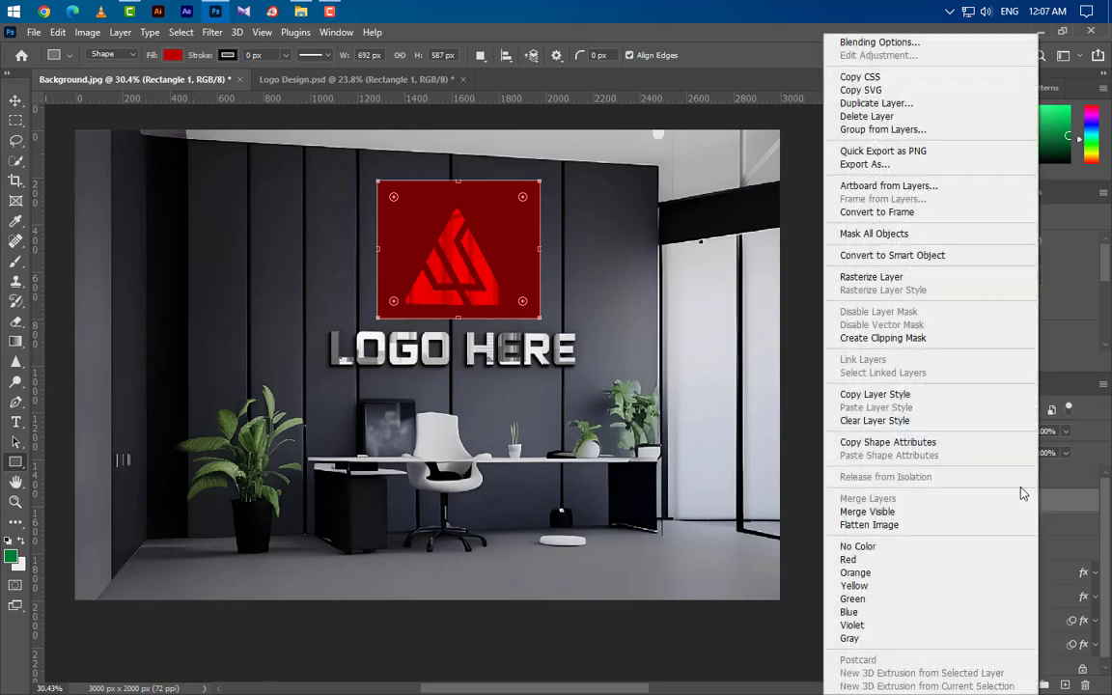
click(908, 348)
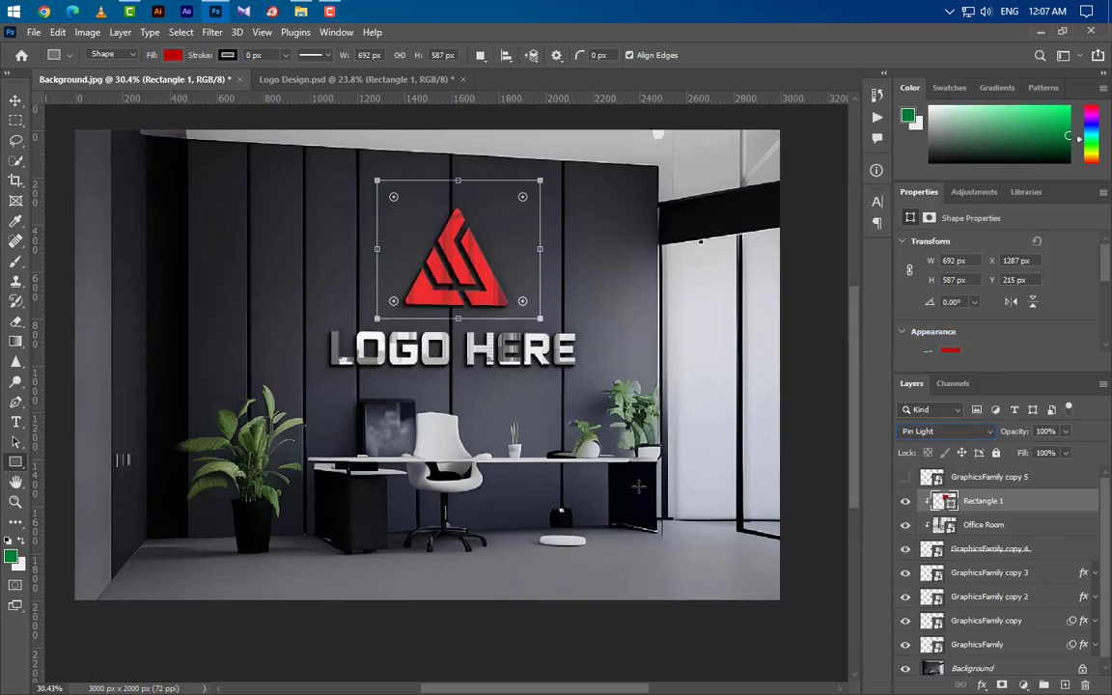
click(16, 100)
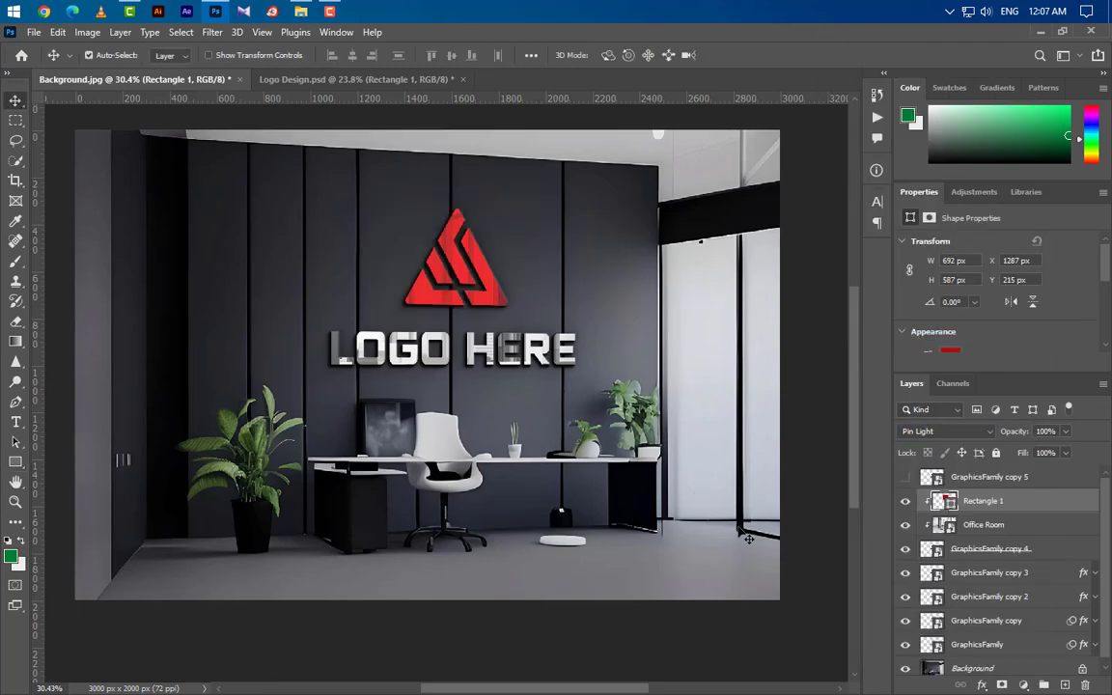
- Make the hidden GraphicsFamily copy 5 layer visible and set its fill to 0%
click(990, 478)
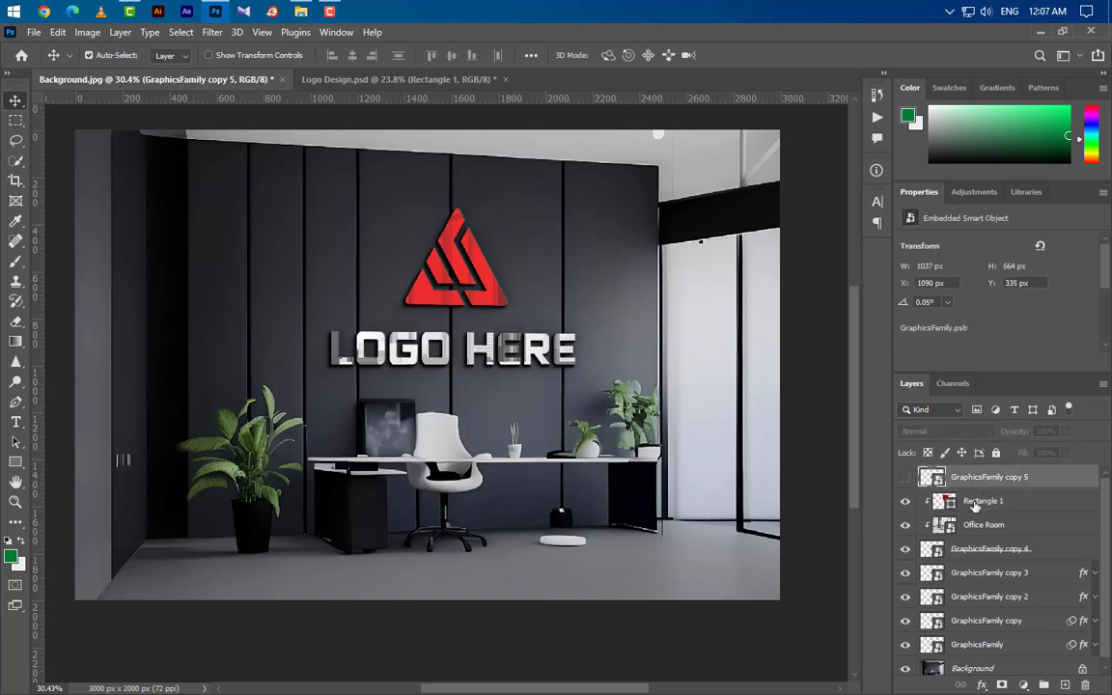
click(905, 478)
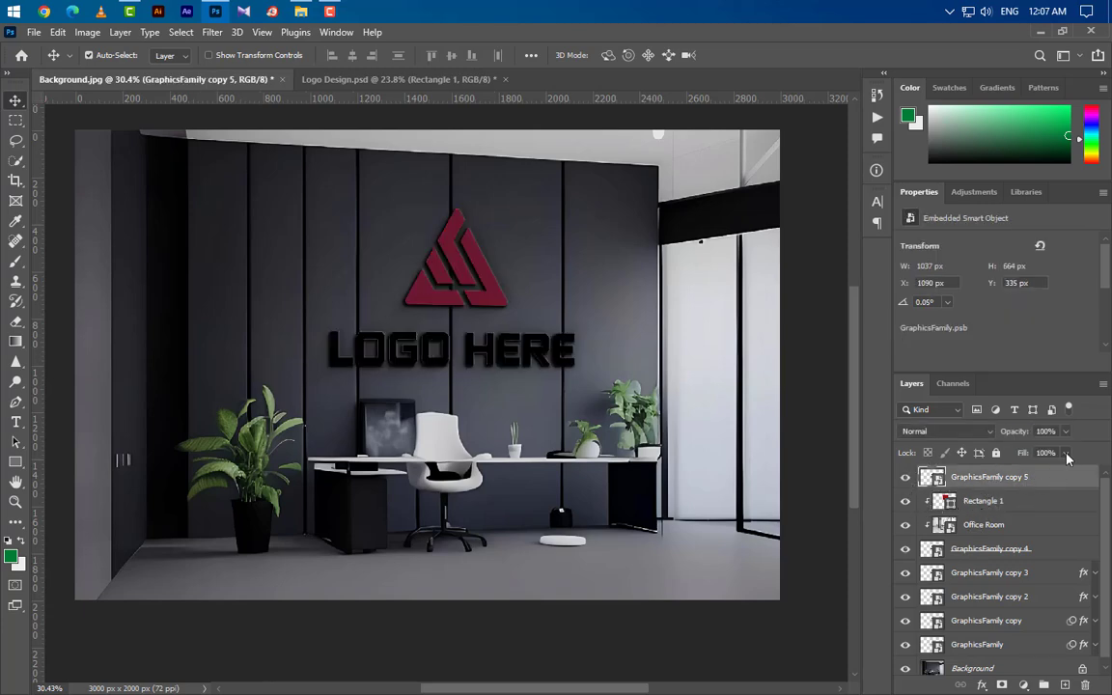
click(1066, 453)
drag(1069, 473, 950, 491)
click(969, 481)
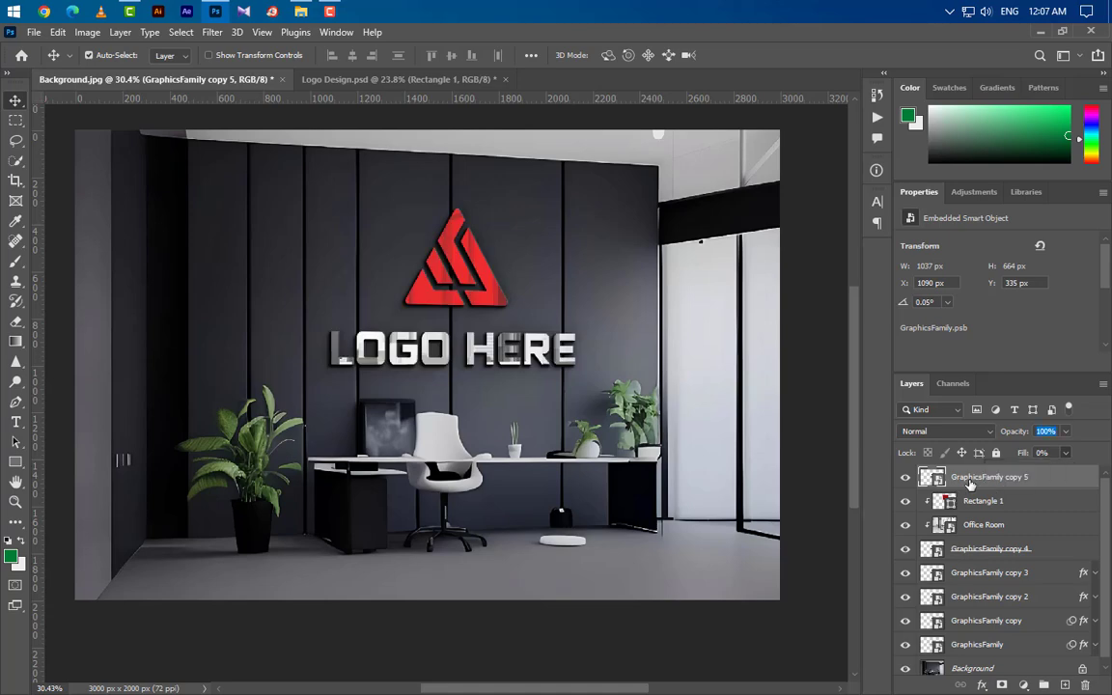
- Add a Smooth Inner Bevel to GraphicsFamily copy 5 with depth 34%, size 1 px, soften 0 px and angle 45°
right_click(1054, 480)
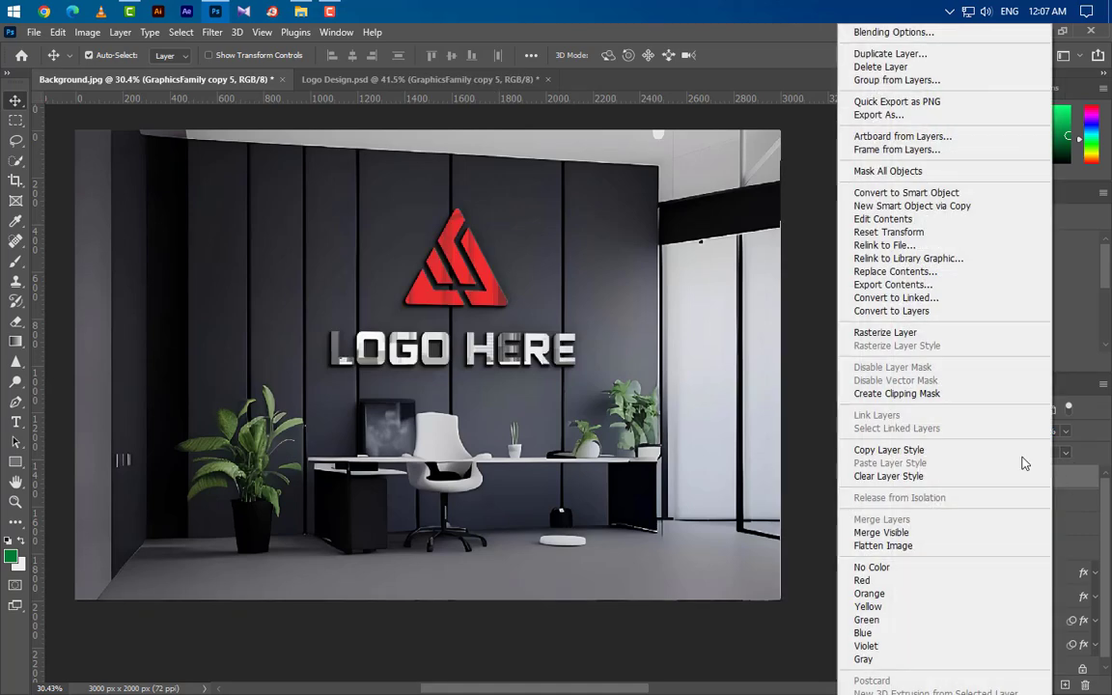
click(886, 37)
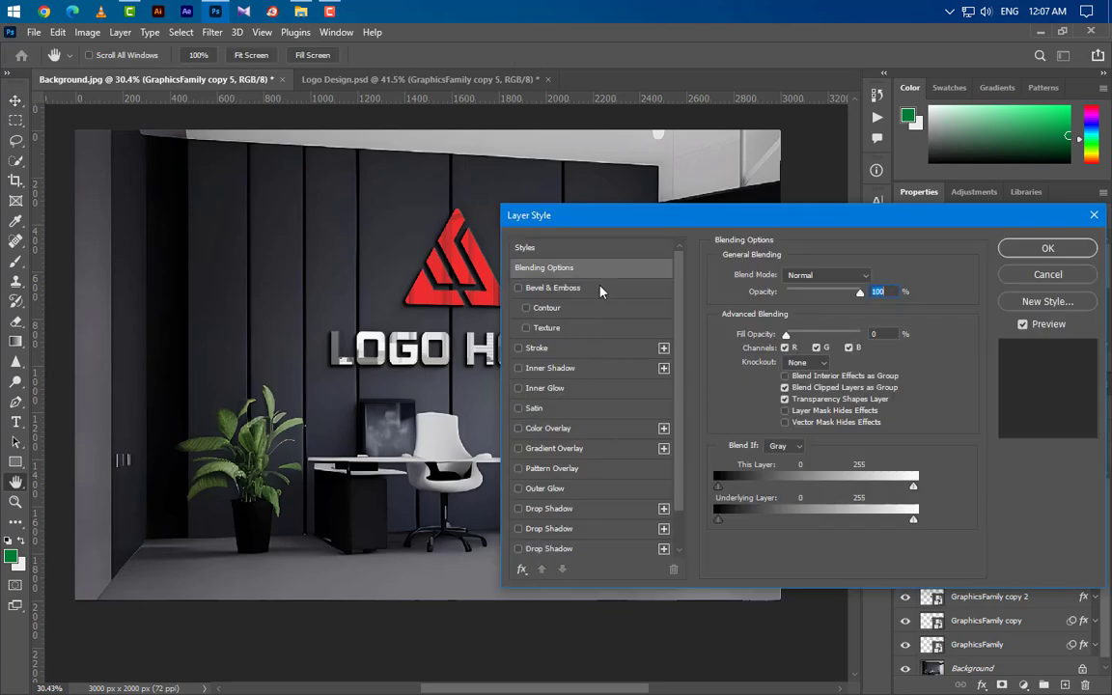
click(600, 289)
click(836, 278)
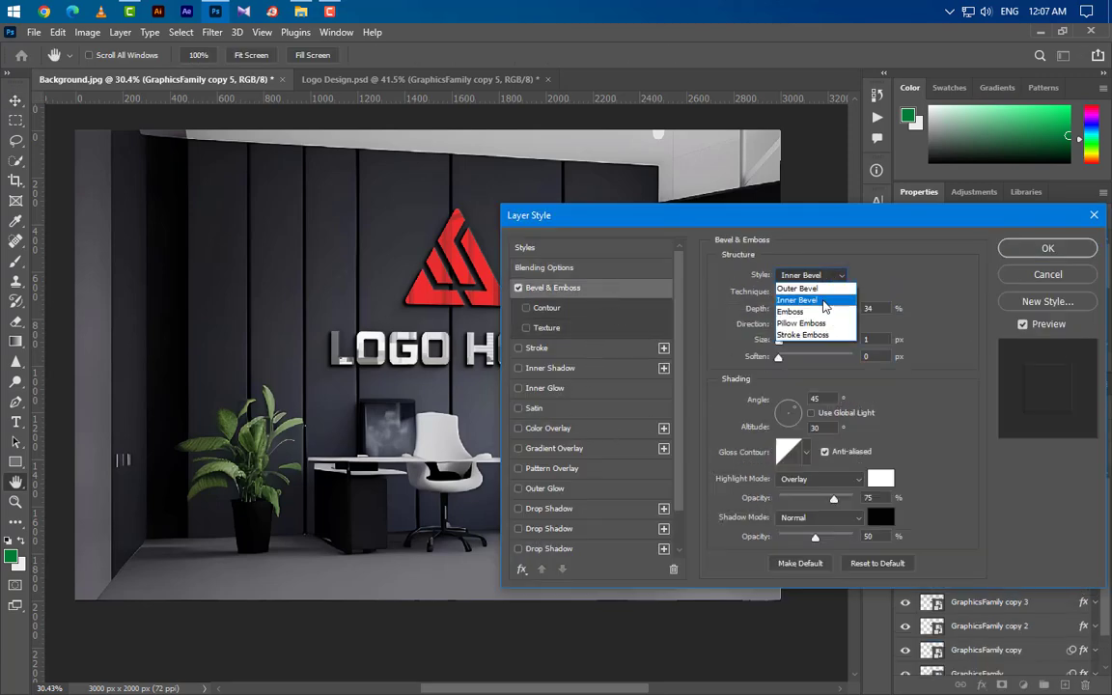
click(801, 296)
click(809, 292)
click(809, 305)
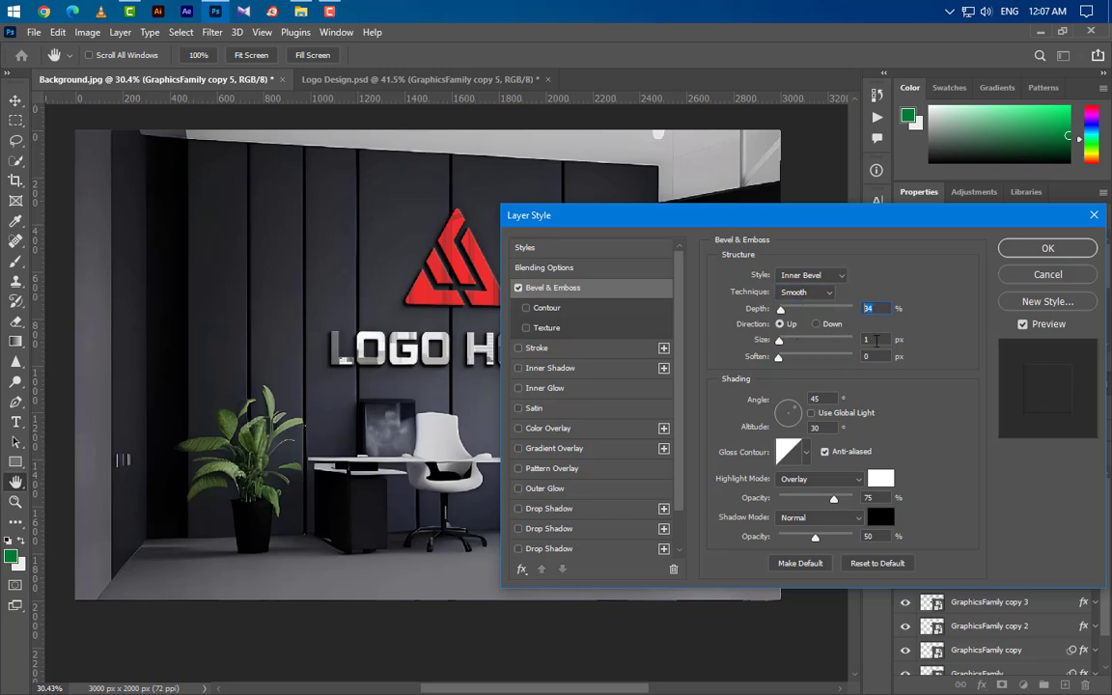
drag(875, 341, 857, 358)
drag(838, 400, 794, 407)
- Set the bevel's highlight to white Overlay at 75% opacity and its shadow to black Normal at 50% opacity
click(836, 480)
click(837, 495)
click(880, 480)
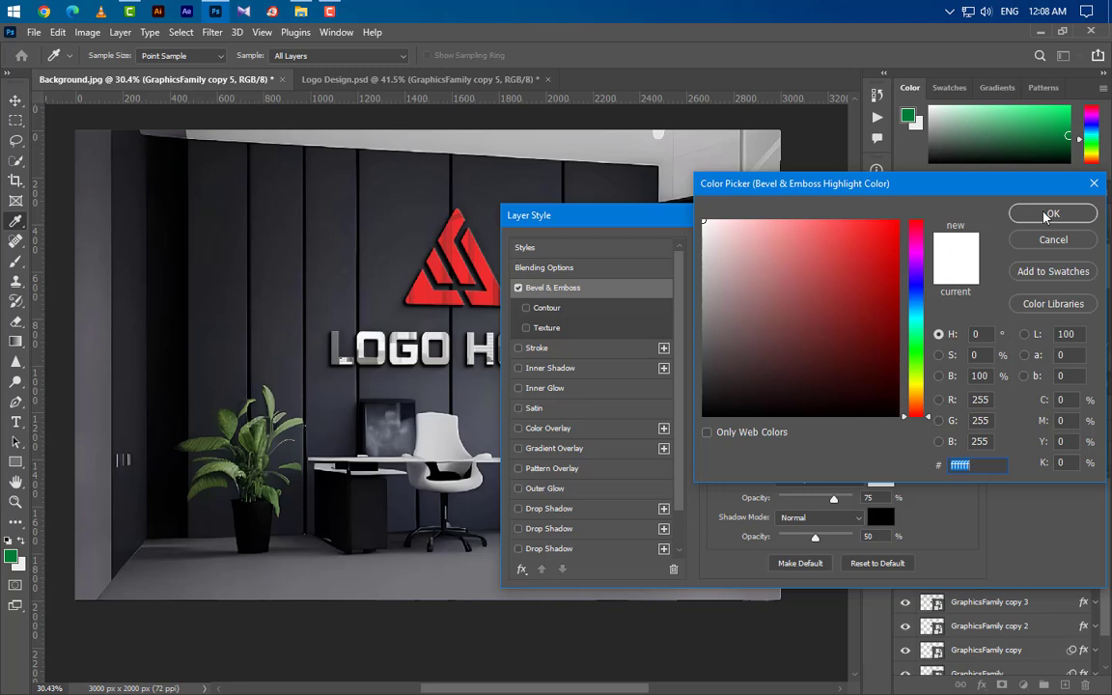
click(1068, 215)
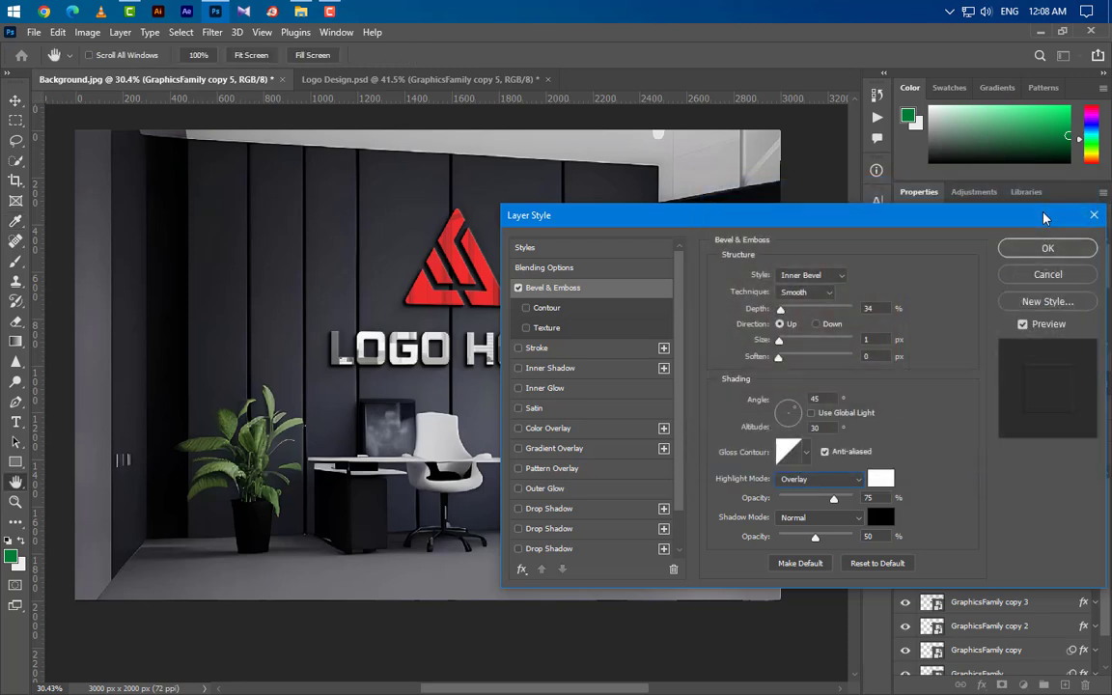
click(836, 519)
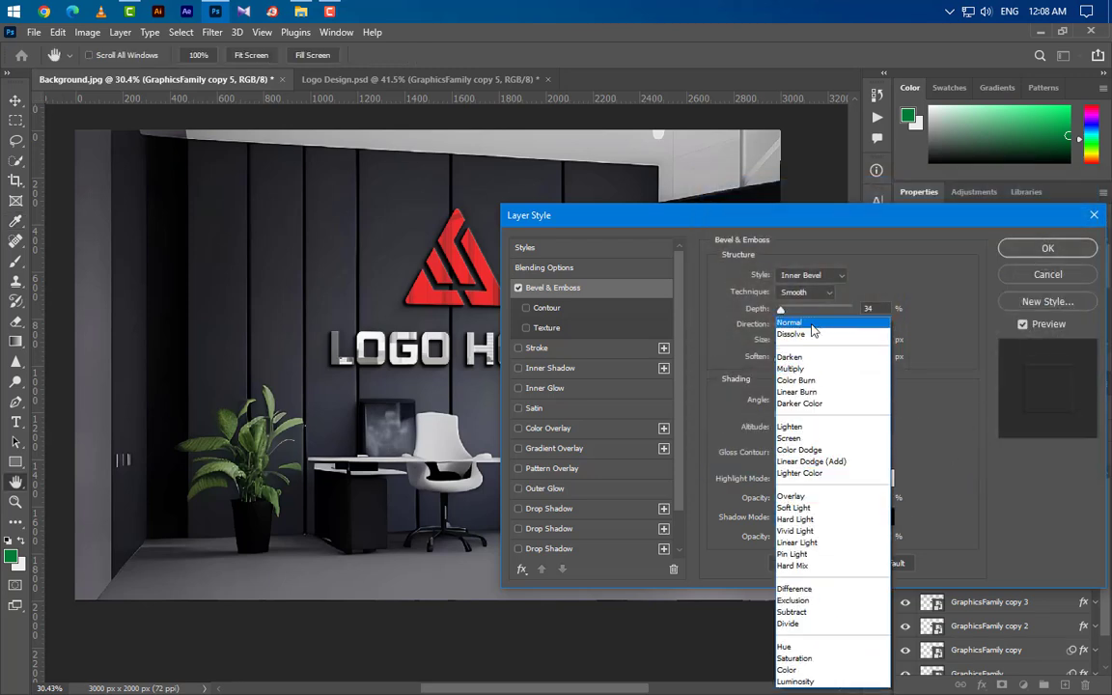
click(812, 323)
drag(881, 537, 843, 536)
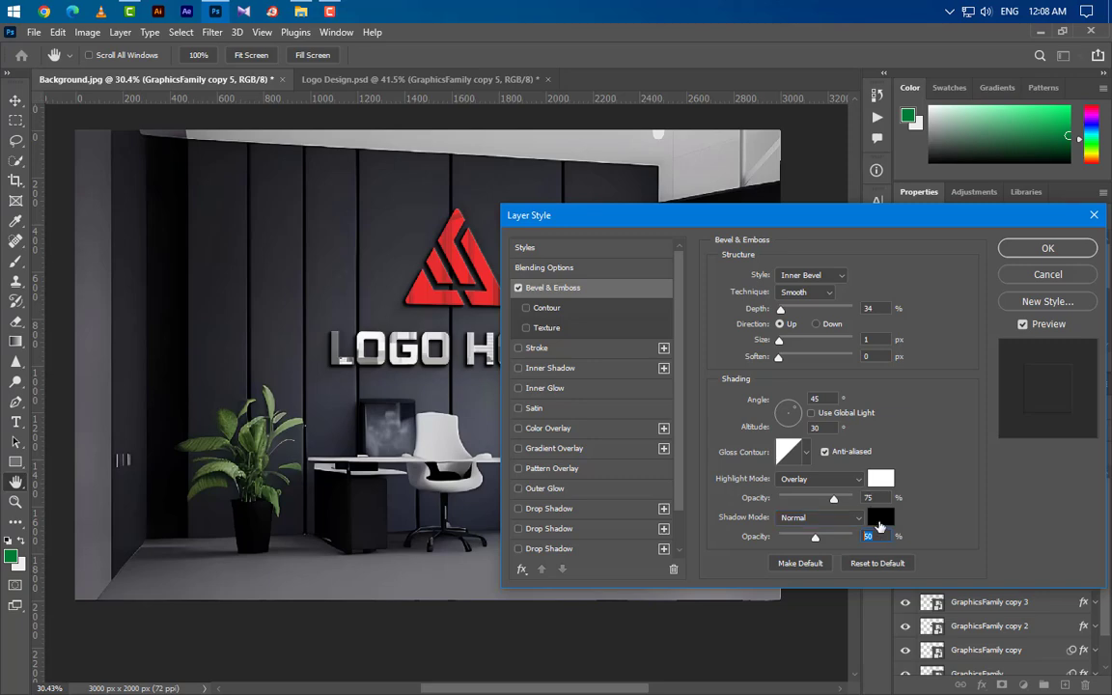
click(879, 521)
click(1035, 219)
- Add a white Normal Inner Shadow at 65% opacity with angle 90°, distance 1 px, choke 1% and size 2 px
click(593, 367)
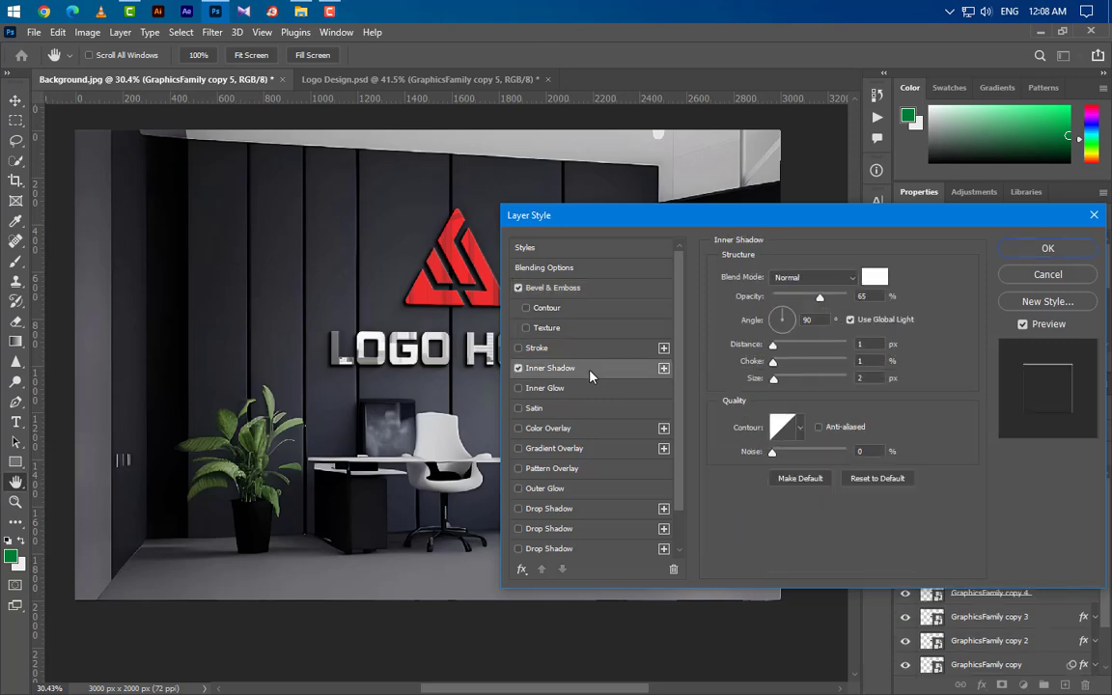
click(875, 277)
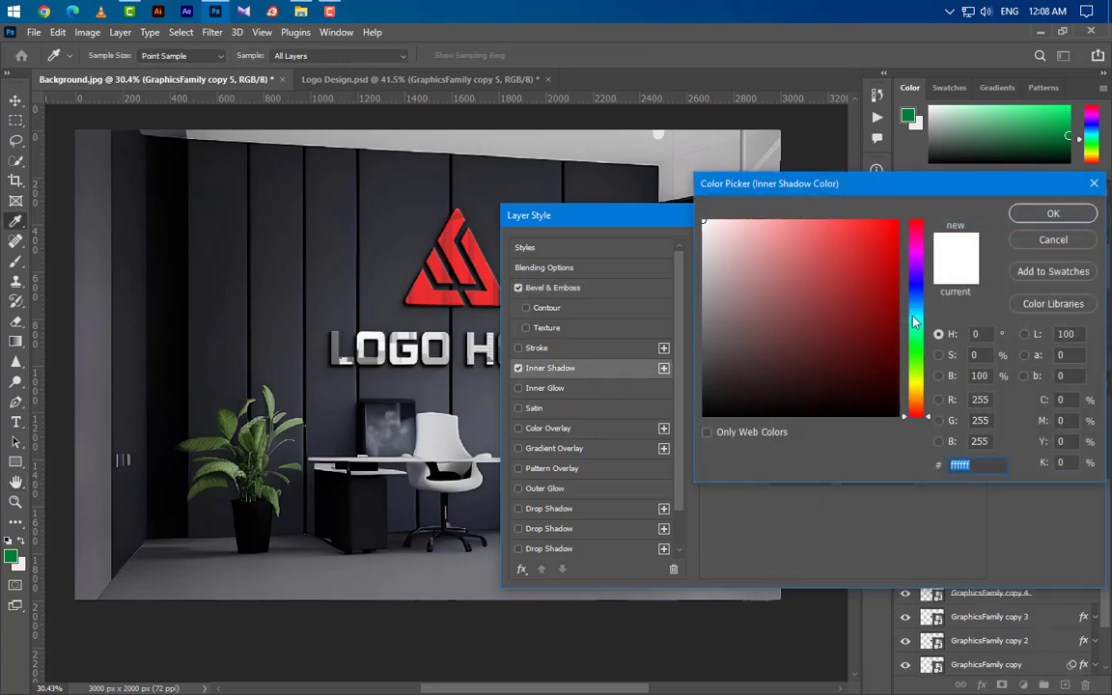
click(1043, 217)
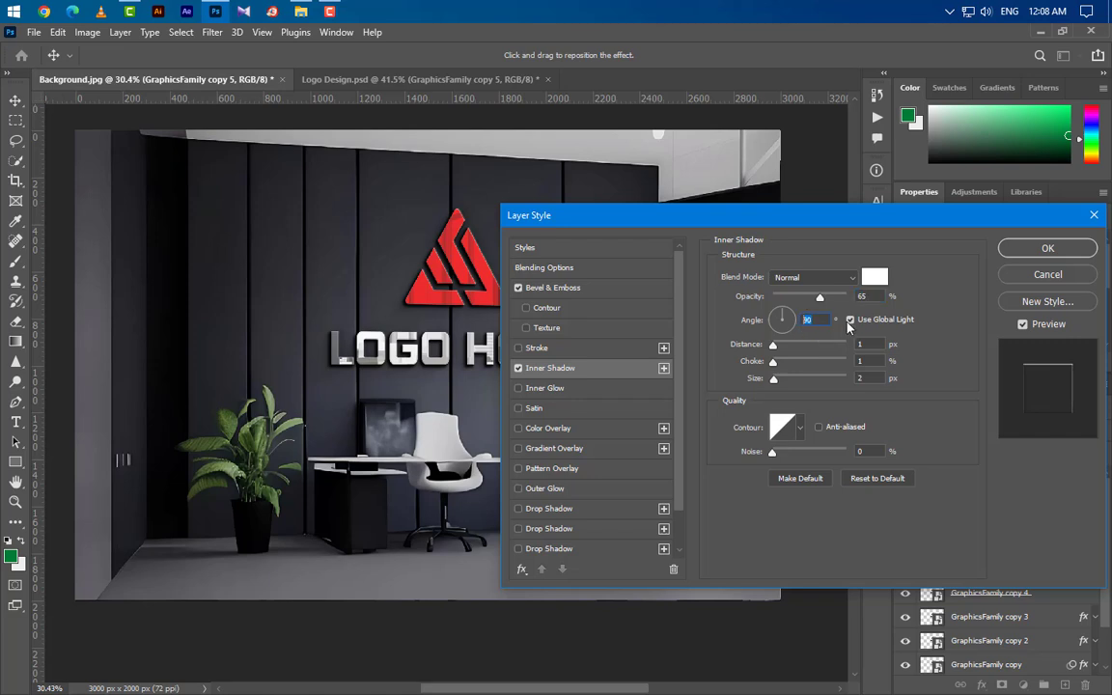
click(856, 344)
- Add a linear Gradient Overlay in Multiply mode at 65% opacity to GraphicsFamily copy 5
click(555, 448)
click(817, 275)
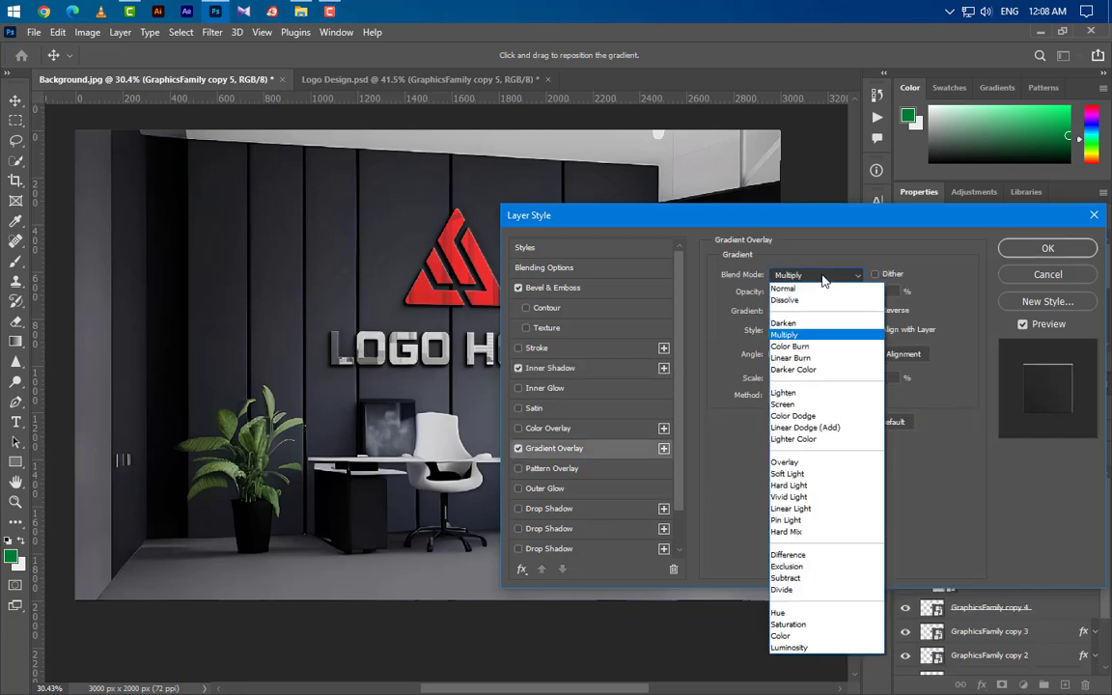
click(813, 337)
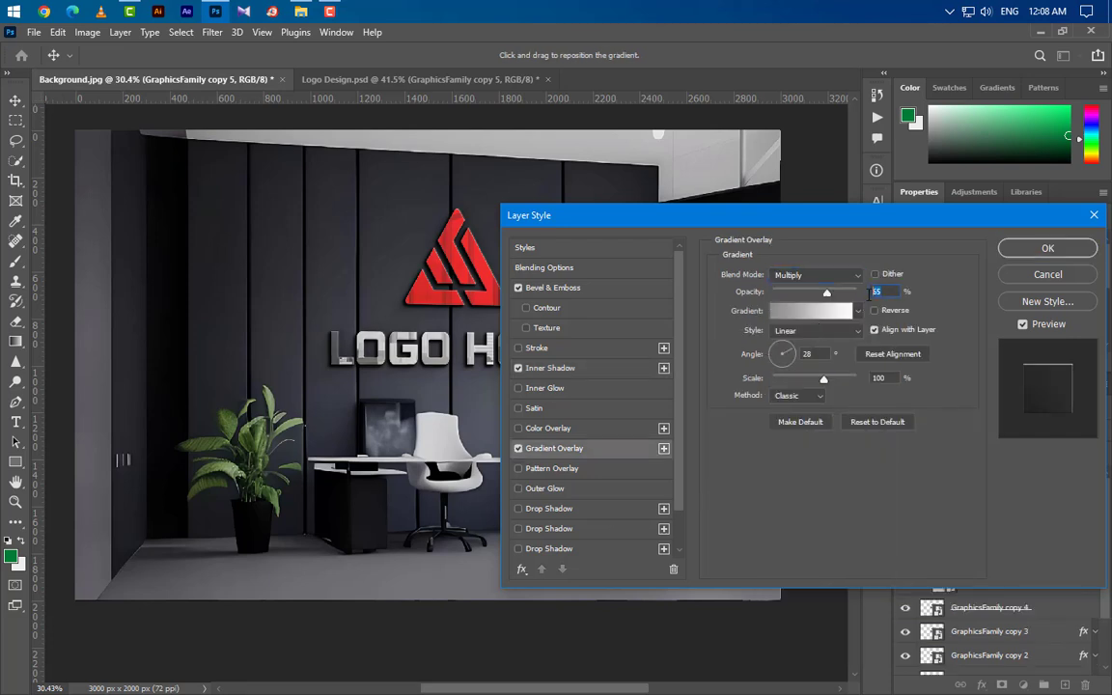
- Set the overlay gradient to run from #8d8c8c to #ffffff at a 28° angle, and apply the layer style
click(817, 312)
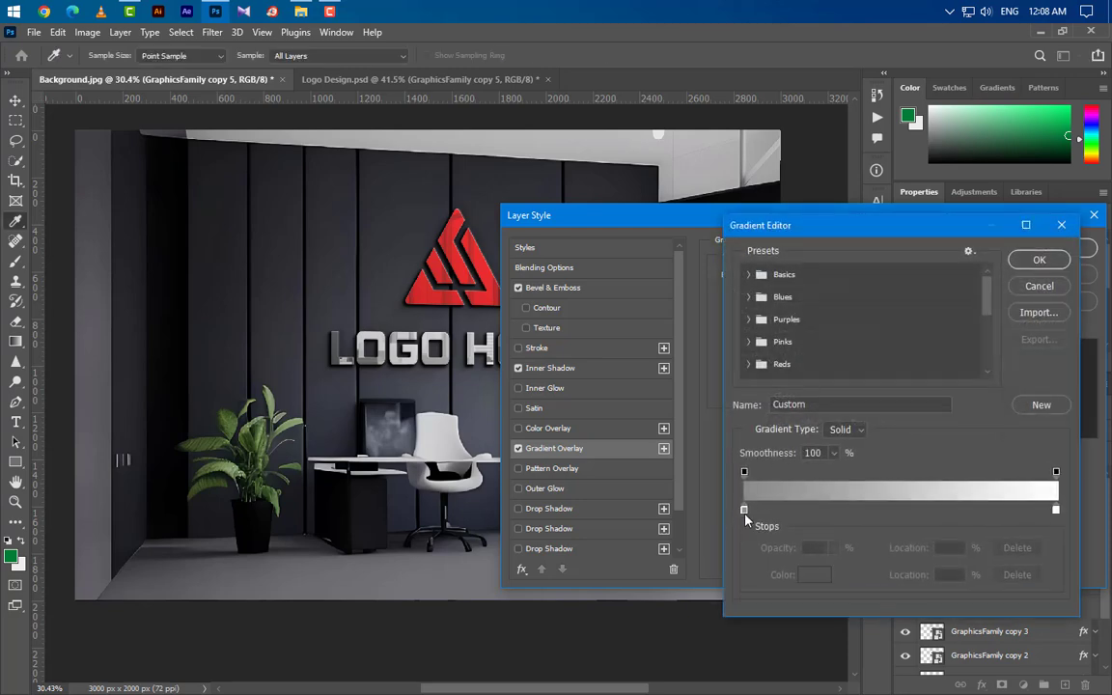
double_click(744, 508)
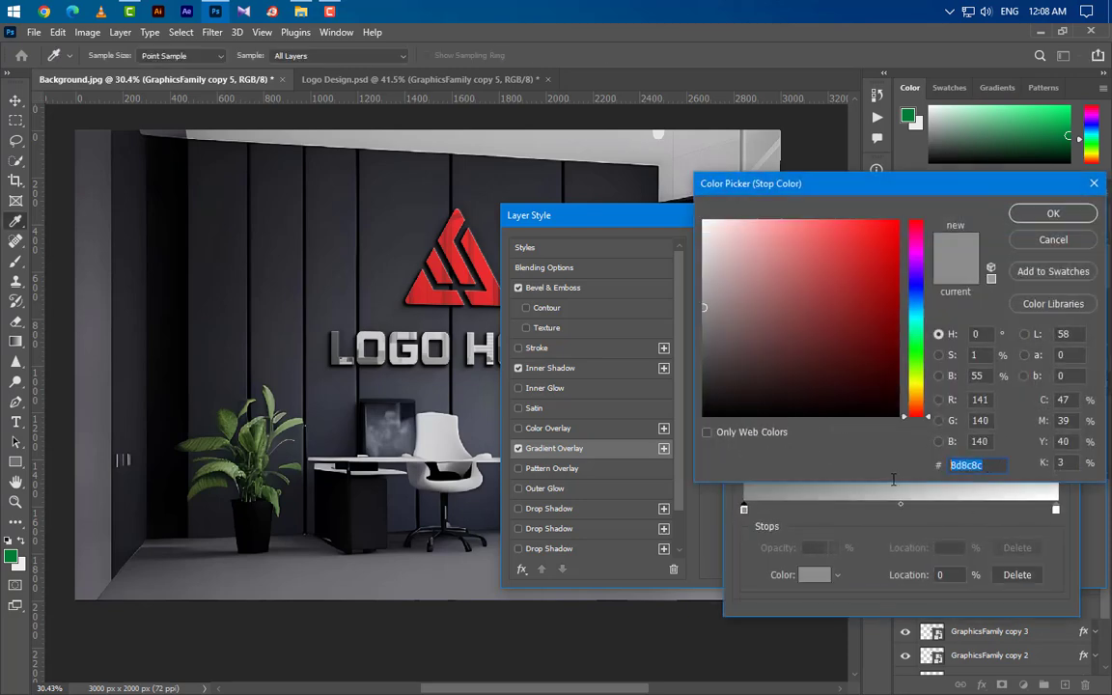
click(1050, 217)
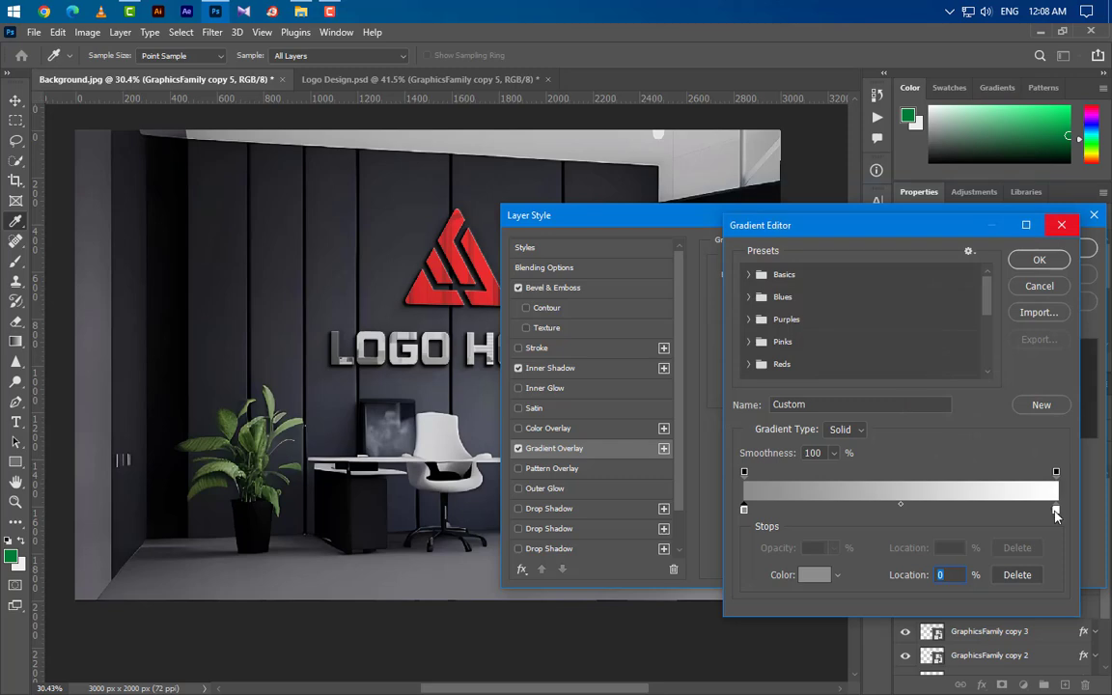
double_click(1056, 510)
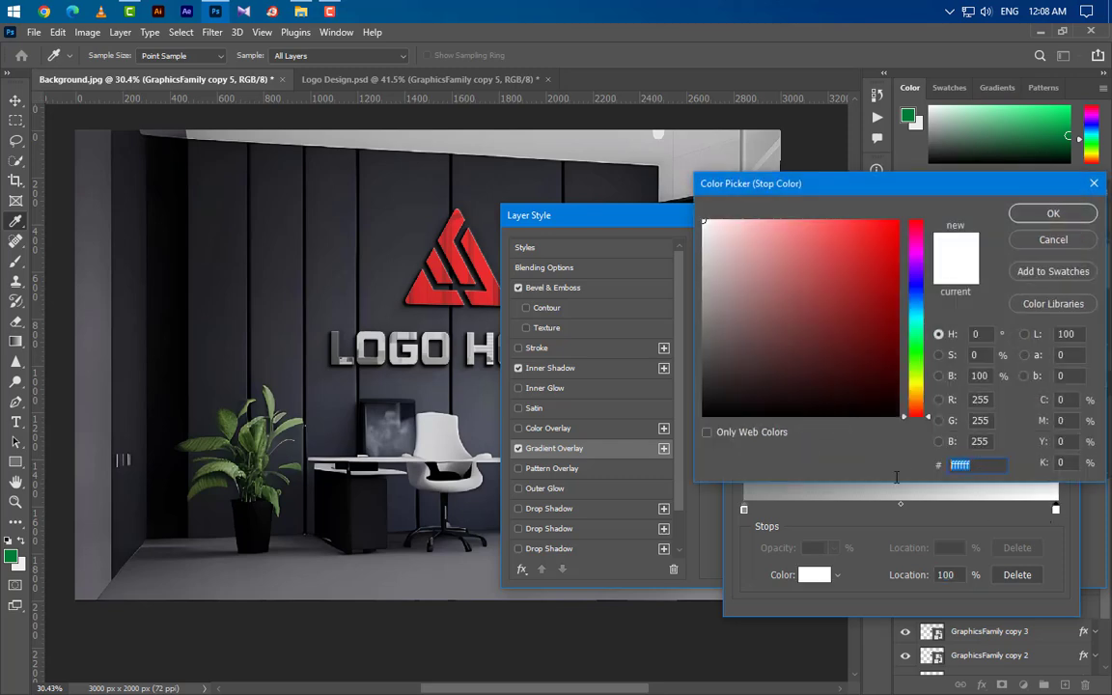
click(1043, 214)
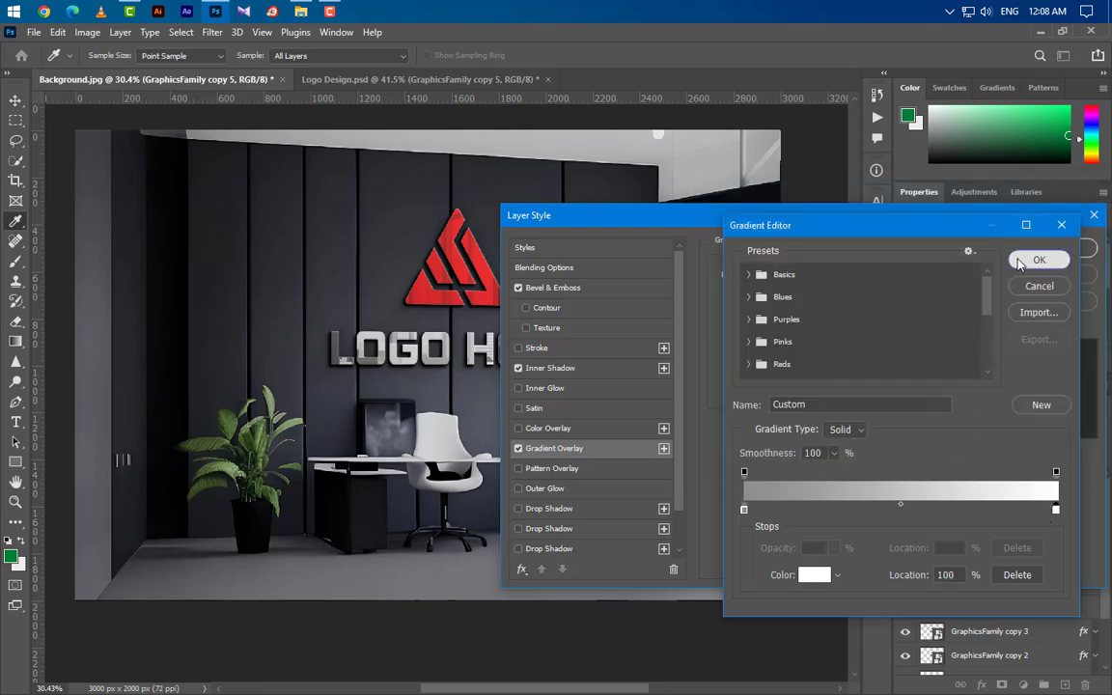
click(1042, 255)
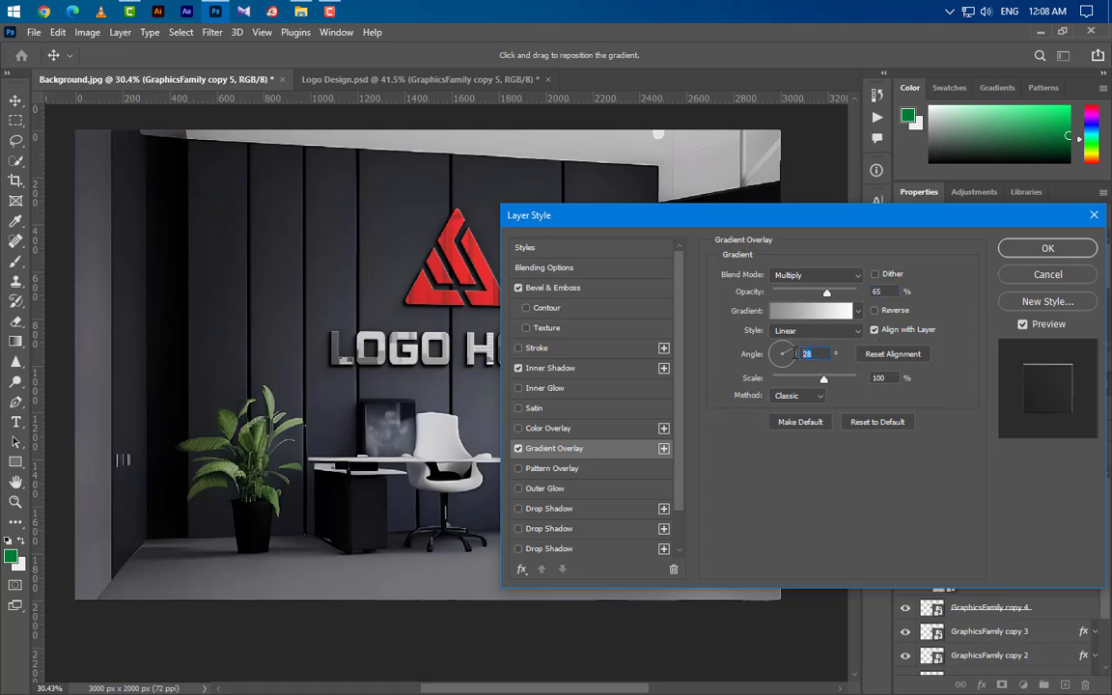
key(Tab)
click(1034, 251)
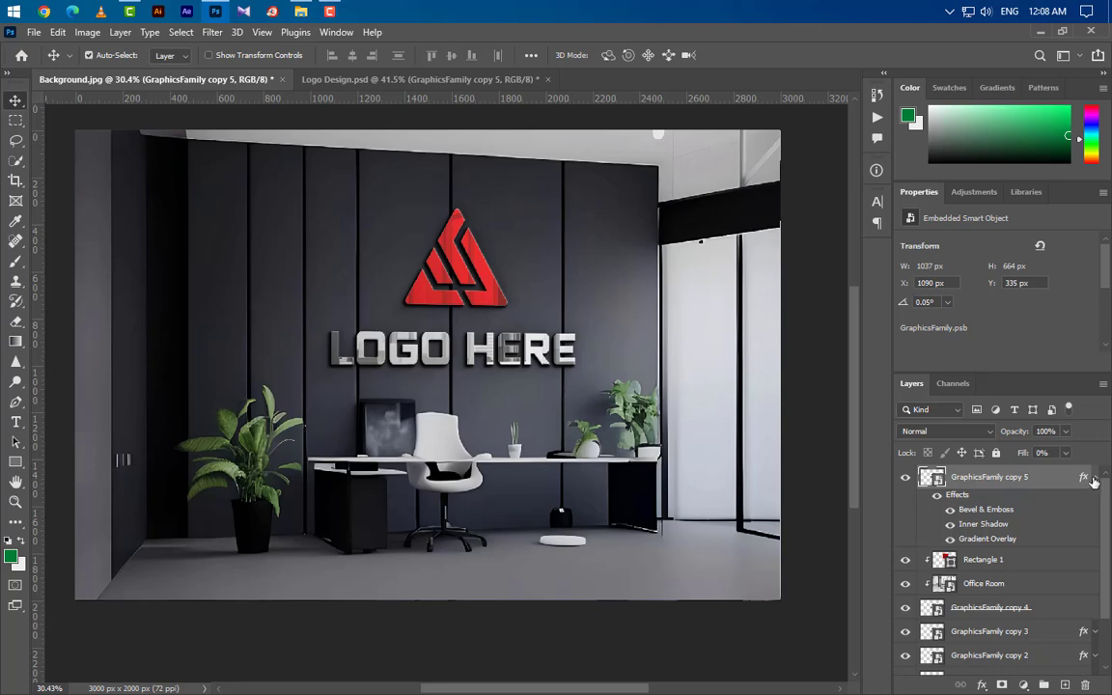
- Duplicate the GraphicsFamily copy 5 layer and clear the duplicate's layer style
click(1094, 477)
right_click(1051, 476)
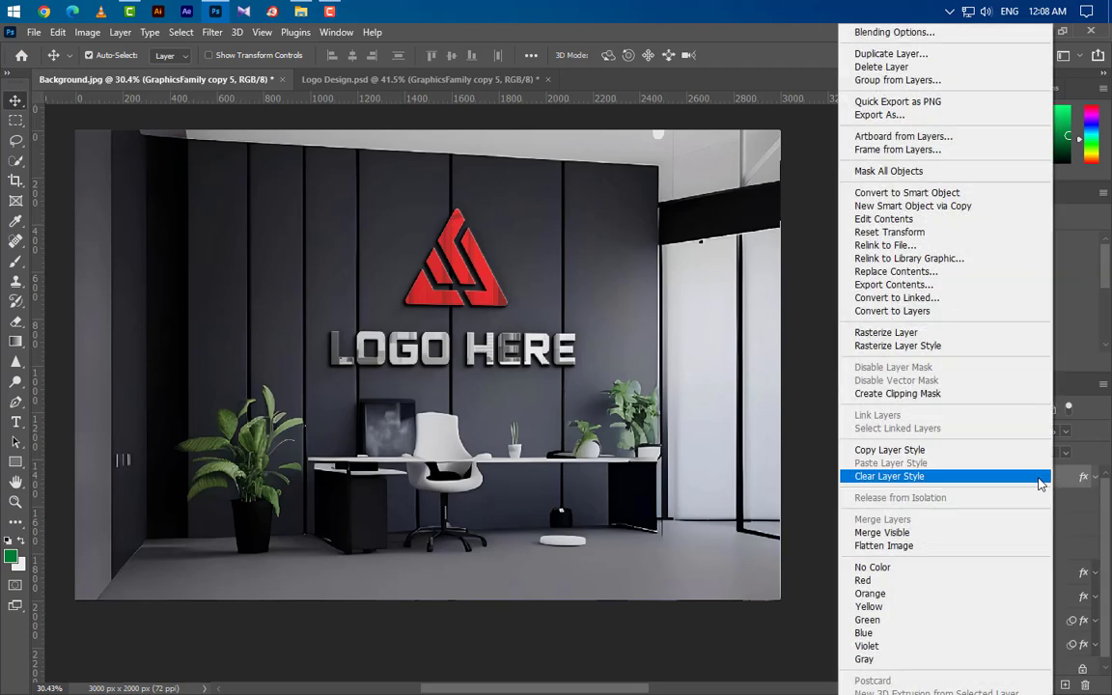
click(931, 56)
key(Return)
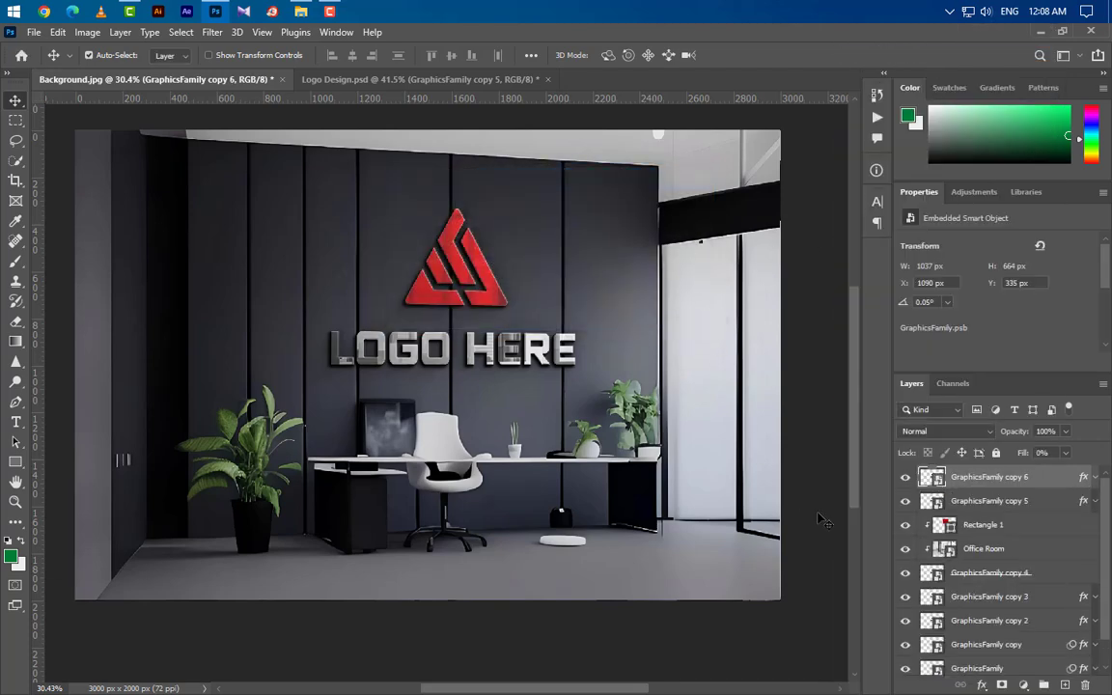
right_click(1055, 476)
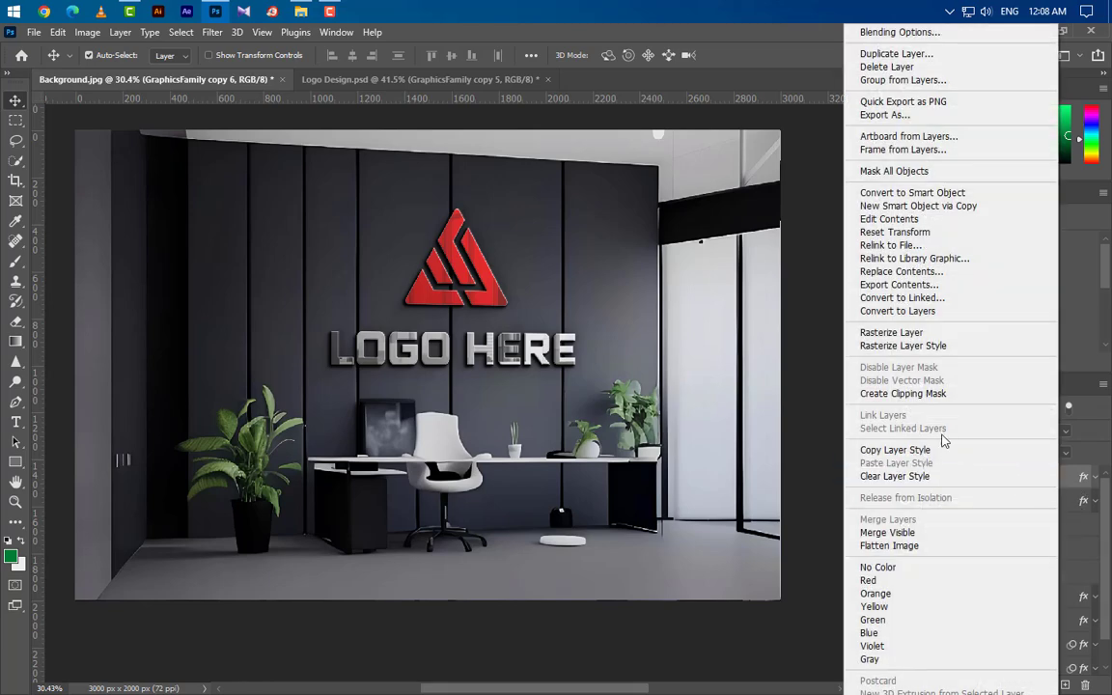
click(922, 476)
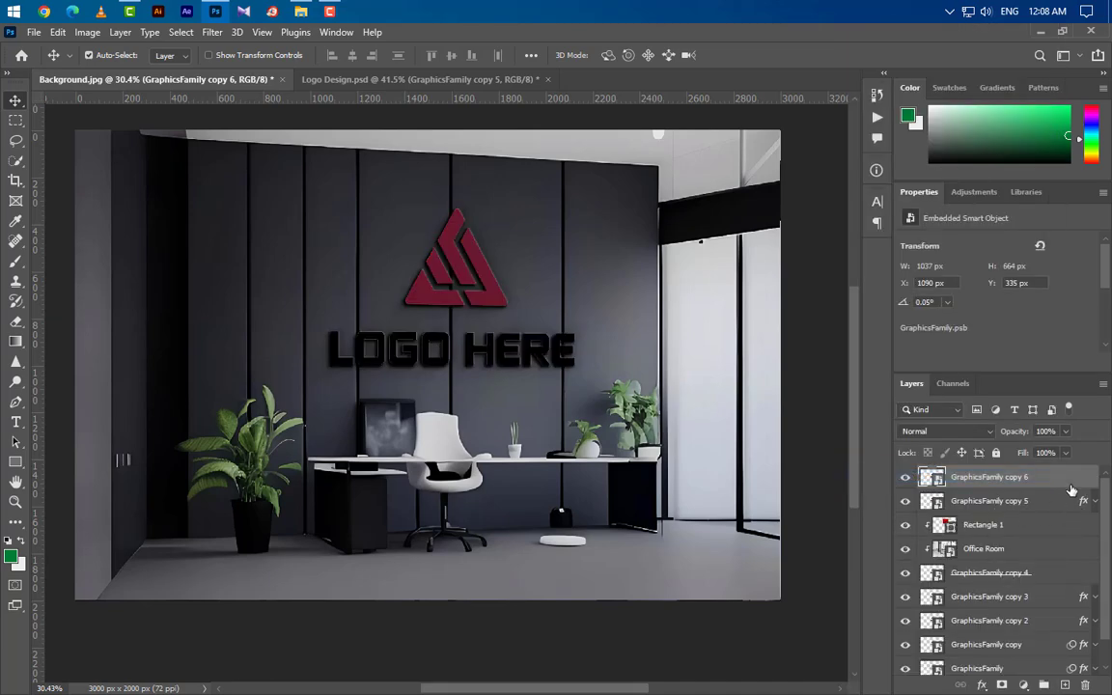
- Set the opacity and fill of GraphicsFamily copy 6 to 0% and hide the layer
click(1067, 435)
drag(1069, 450, 937, 460)
click(1063, 481)
click(1067, 453)
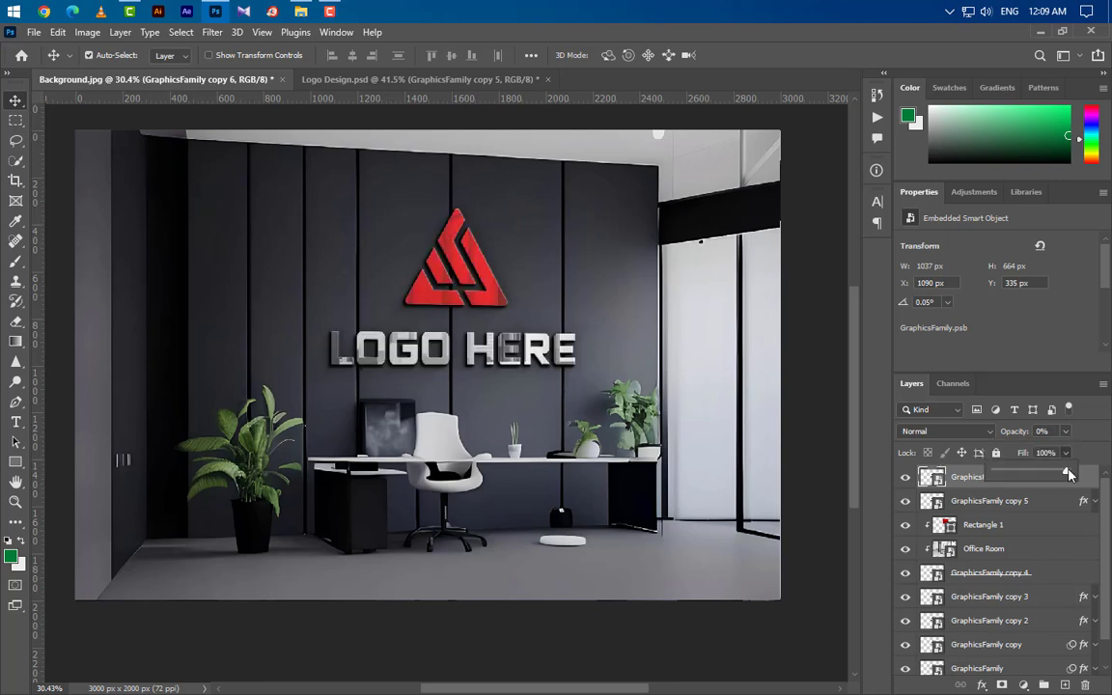
drag(1067, 471, 956, 495)
click(967, 485)
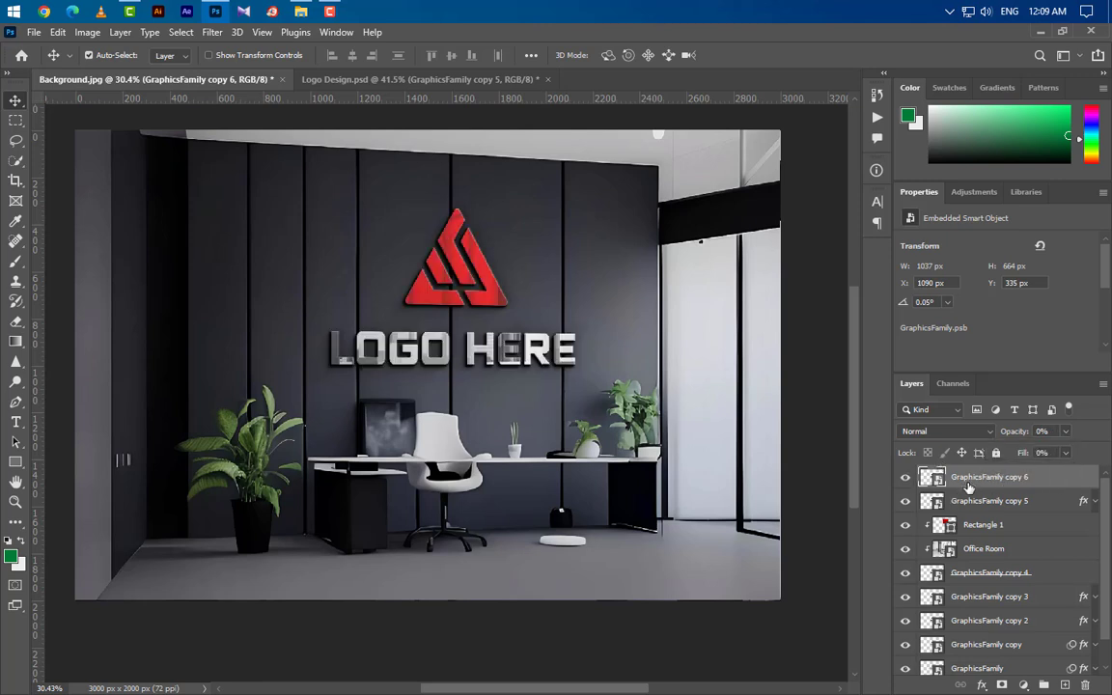
click(904, 477)
- Add a Gradient fill layer above GraphicsFamily copy 5, with its starting stop coloured #000000 at 80% opacity
click(1026, 503)
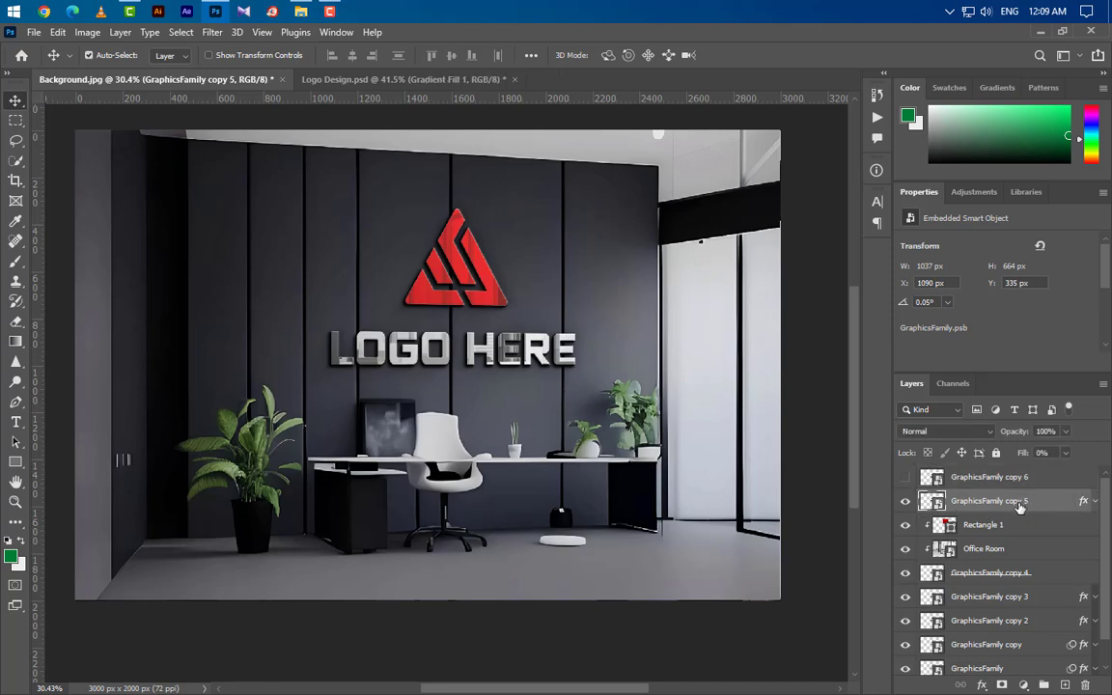
click(1024, 685)
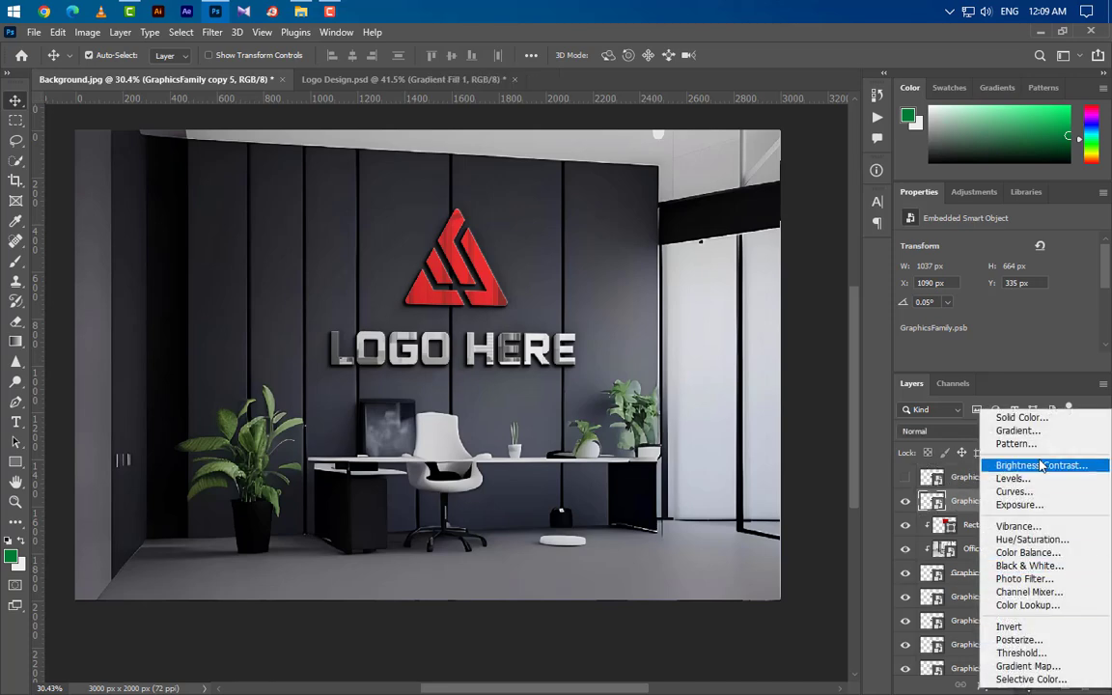
click(966, 419)
click(884, 191)
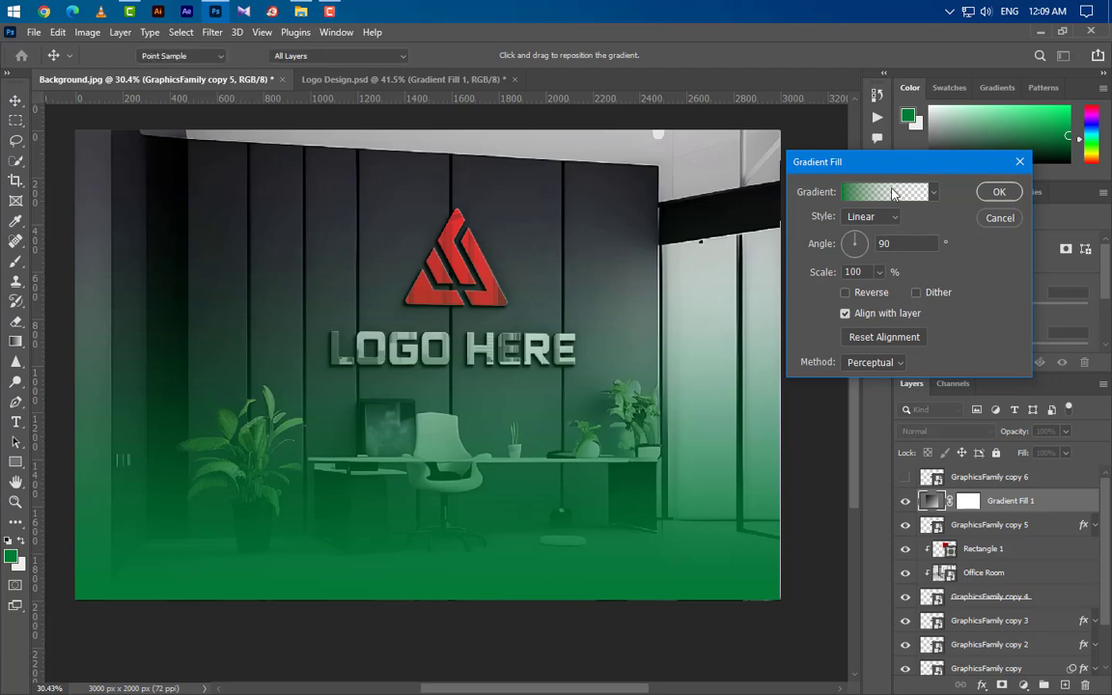
double_click(744, 511)
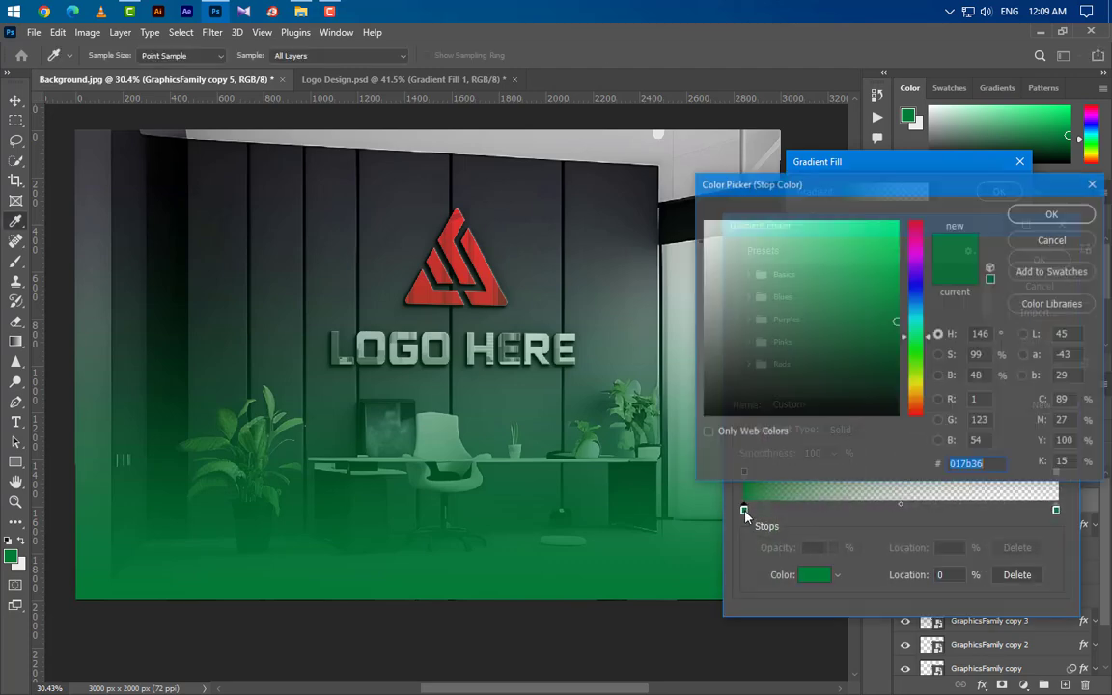
drag(738, 407, 624, 451)
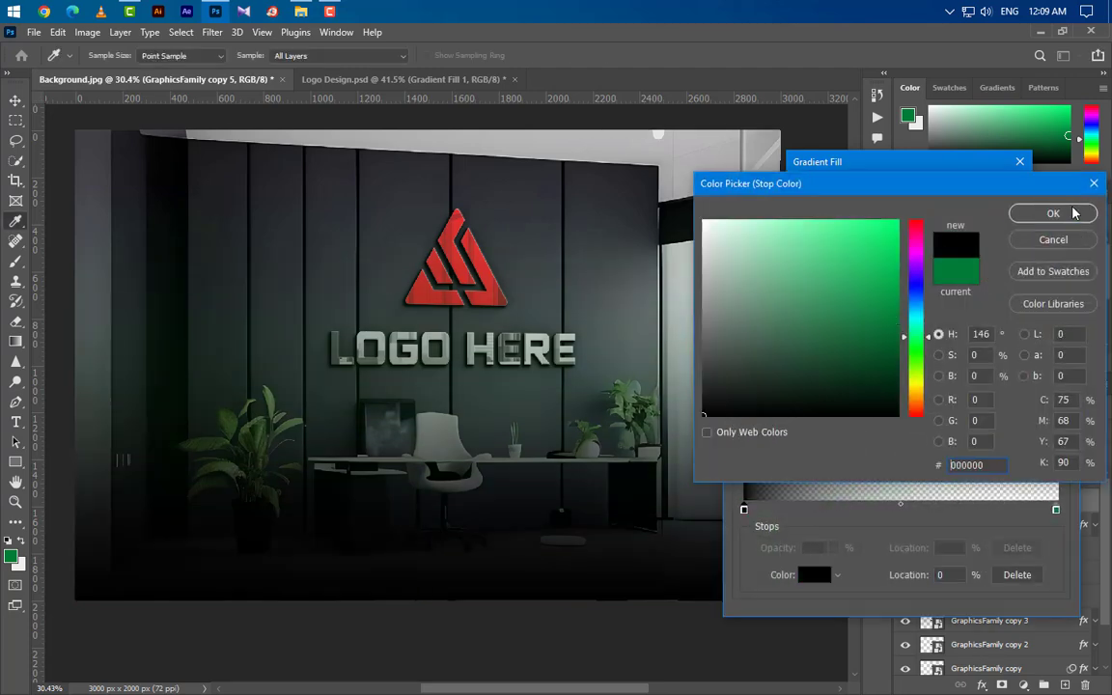
click(1054, 212)
click(745, 473)
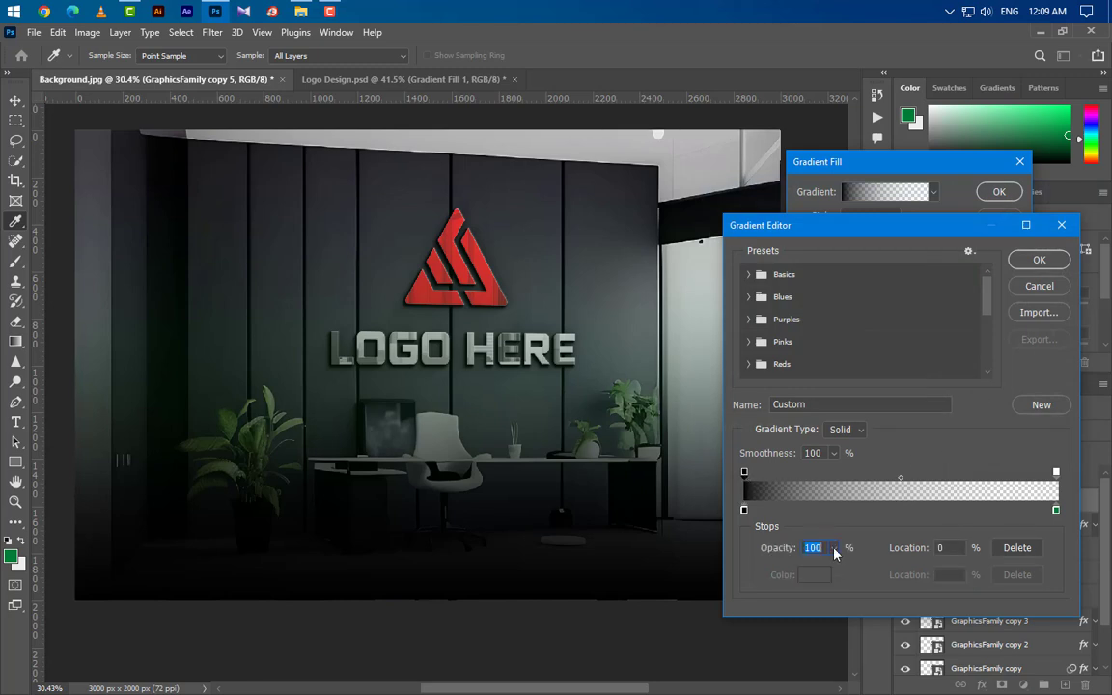
text(80)
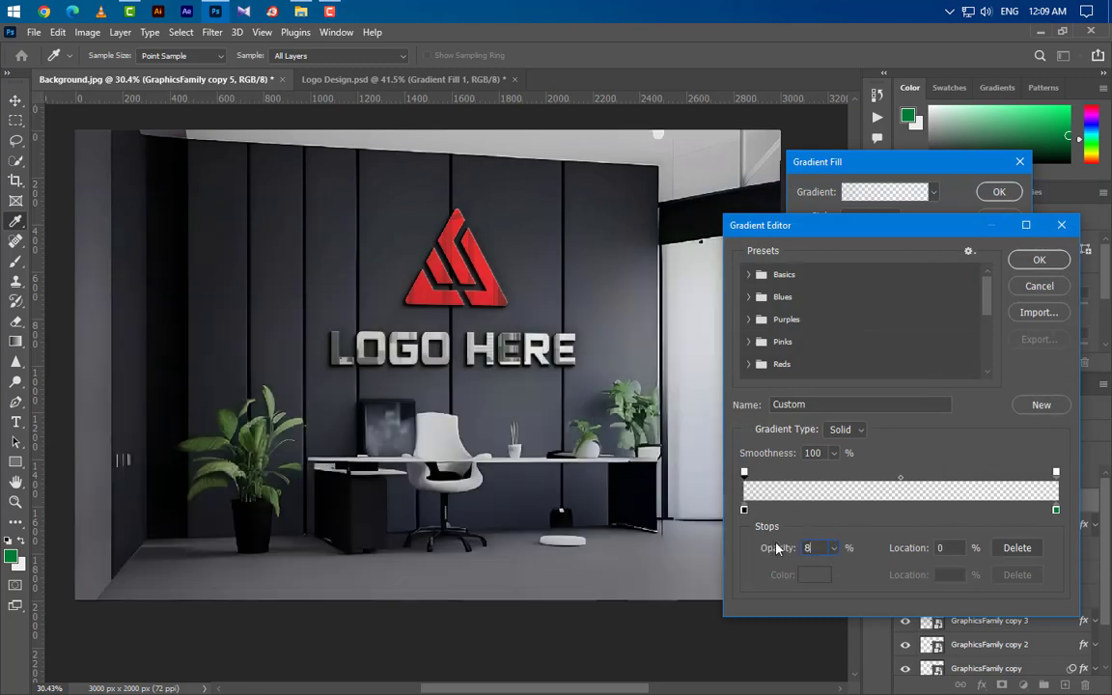
- Set the gradient's end colour stop to #ffffff at 85% location and its end opacity to 100%, and accept the gradient
double_click(1056, 509)
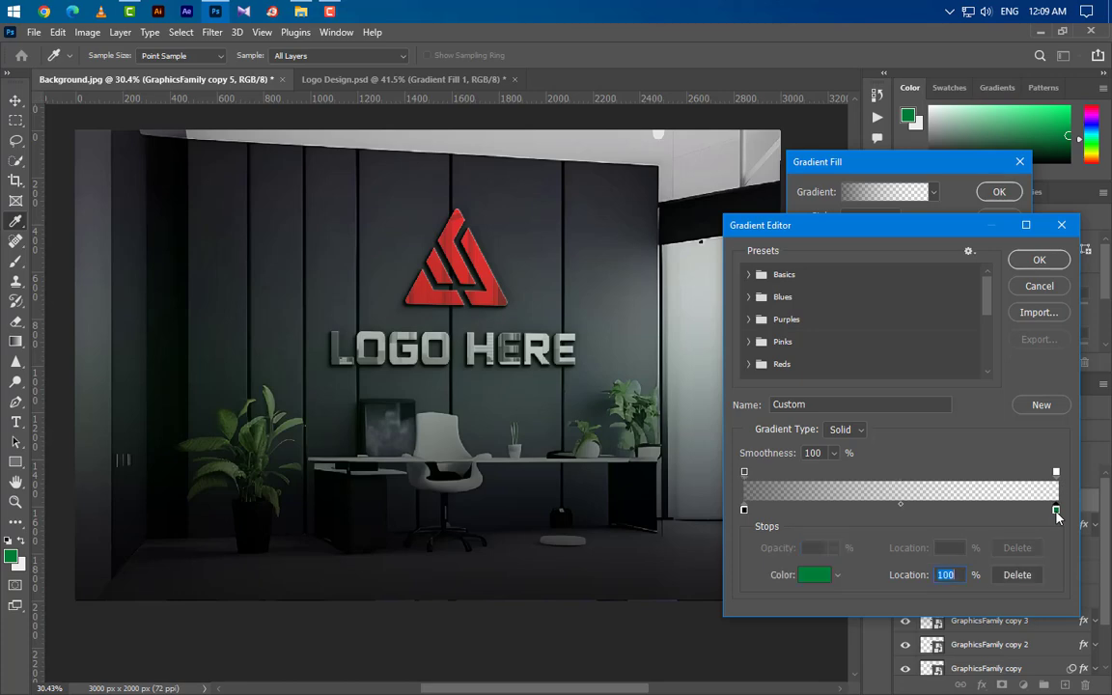
click(655, 141)
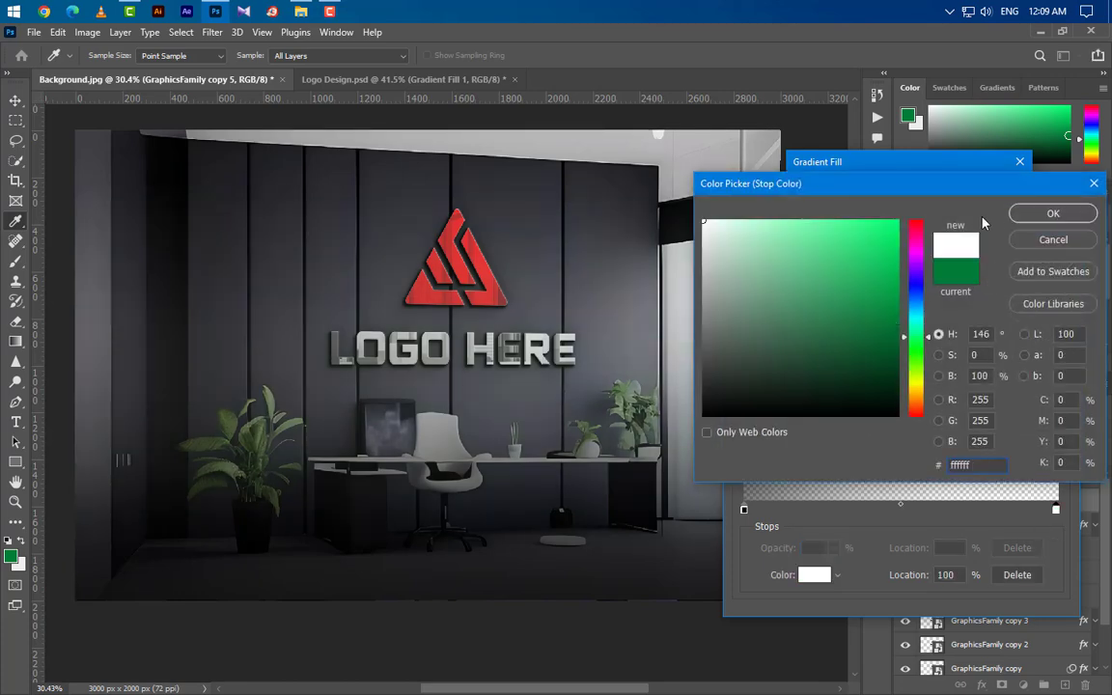
click(1053, 213)
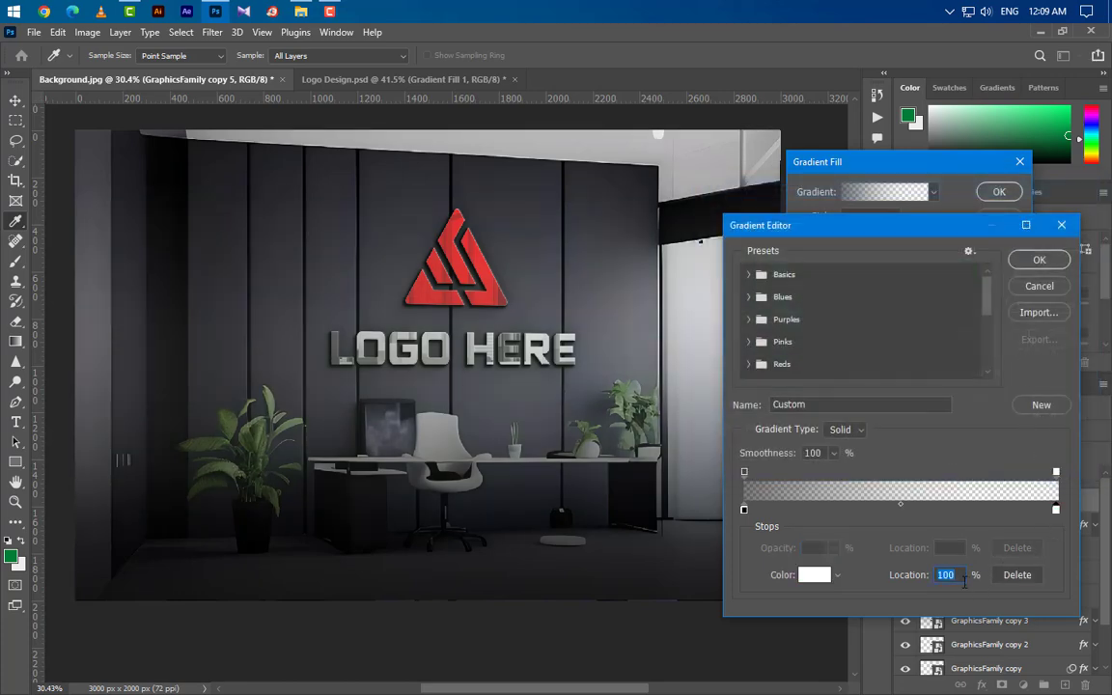
text(85)
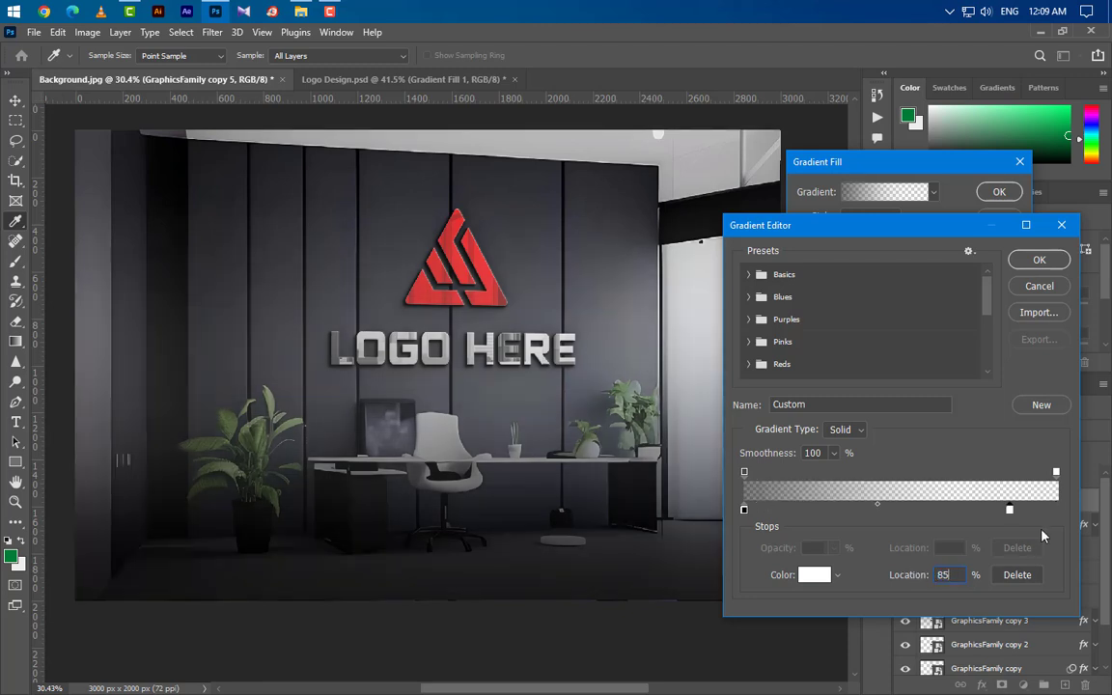
click(1056, 474)
click(835, 548)
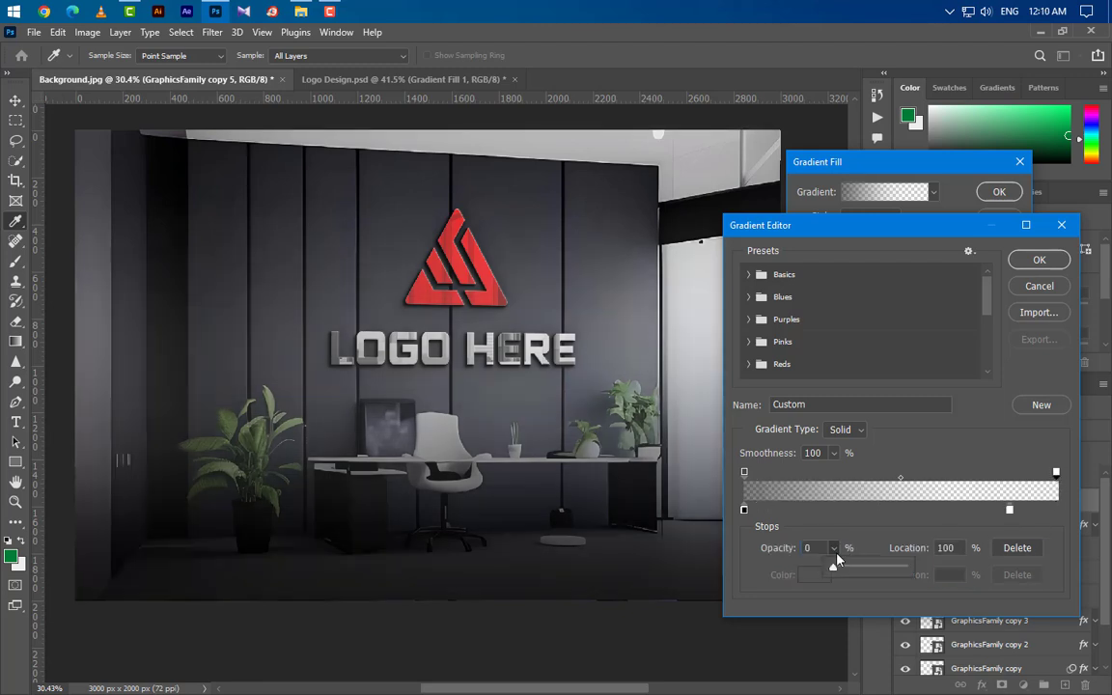
drag(835, 571, 912, 569)
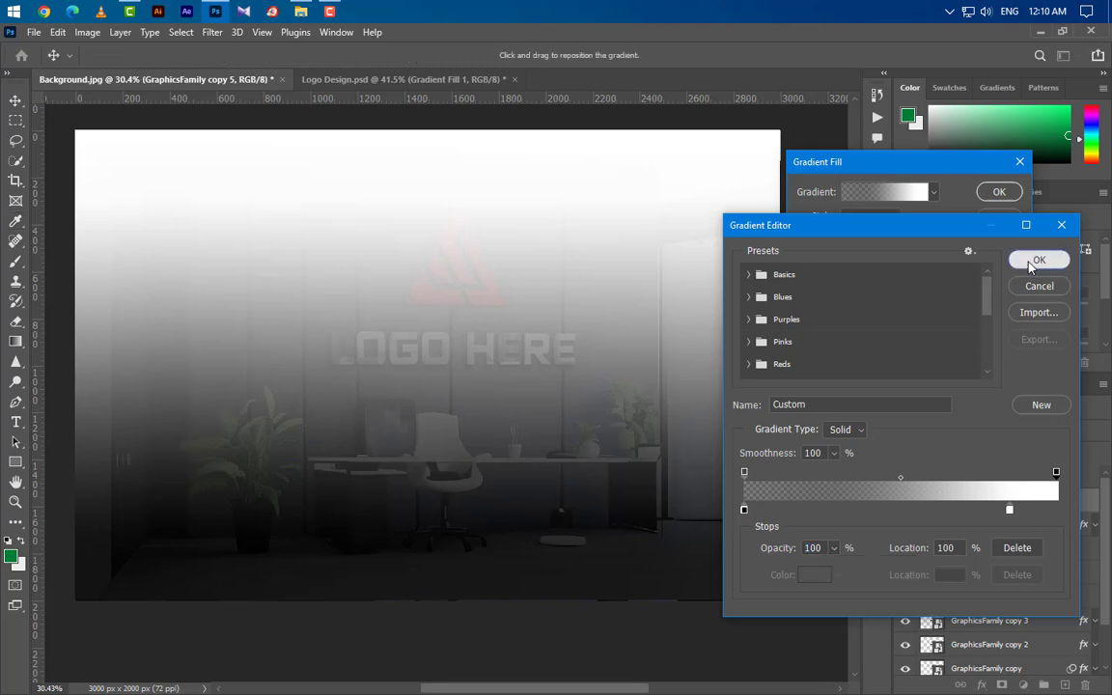
click(1032, 259)
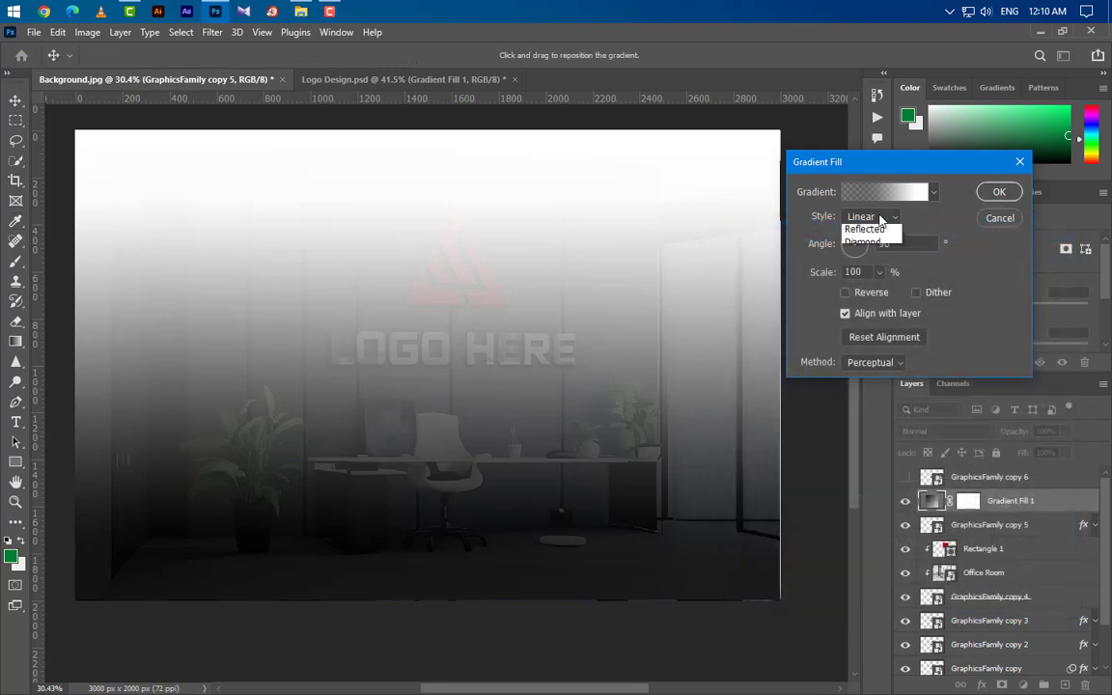
- Apply the gradient fill as Linear at 0° with 150% scale, blended in Soft Light at 30% opacity
click(879, 230)
drag(921, 245, 854, 247)
text(0150)
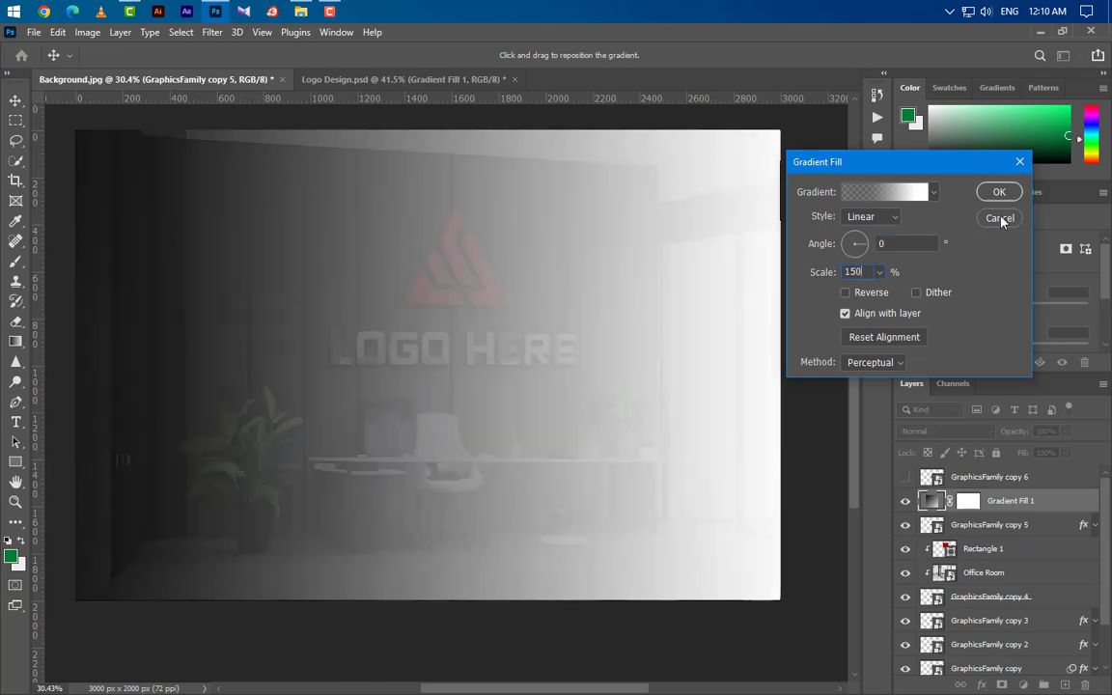
click(1000, 192)
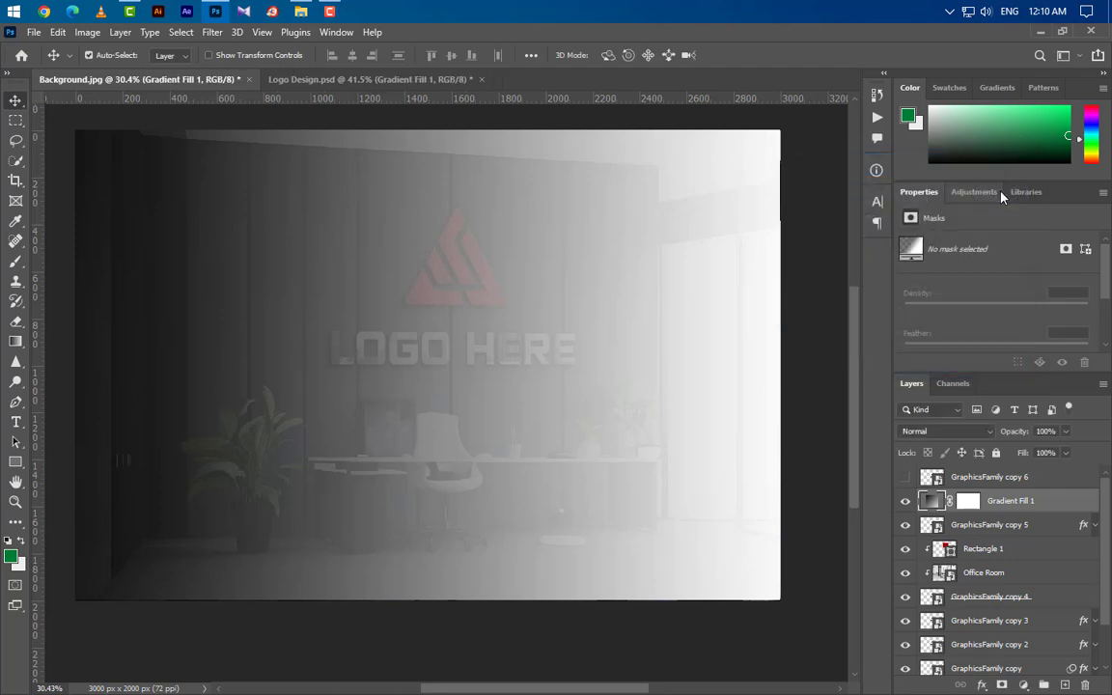
click(946, 431)
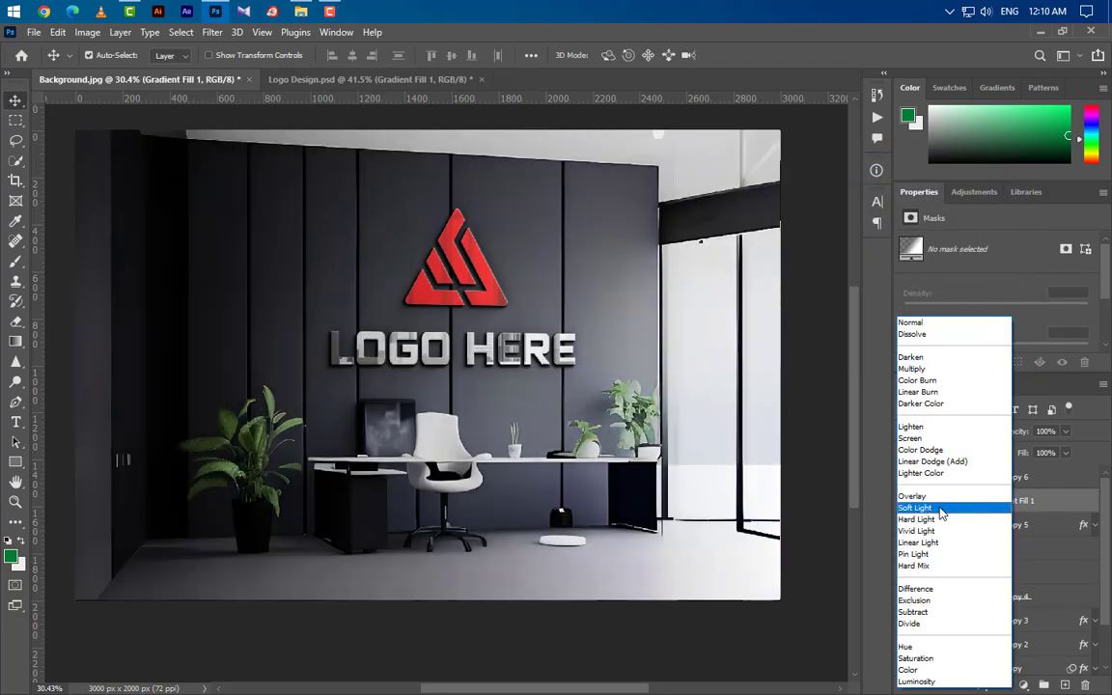
click(942, 508)
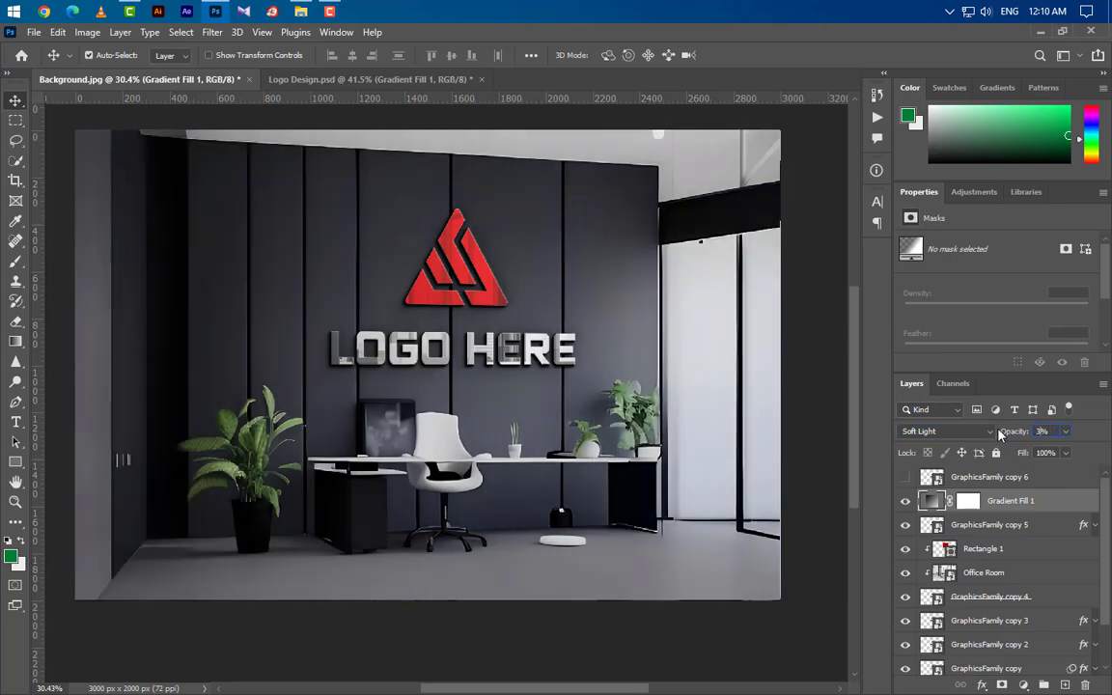
- Duplicate the Gradient Fill 1 layer and set the copy's opacity to 15%
right_click(1048, 507)
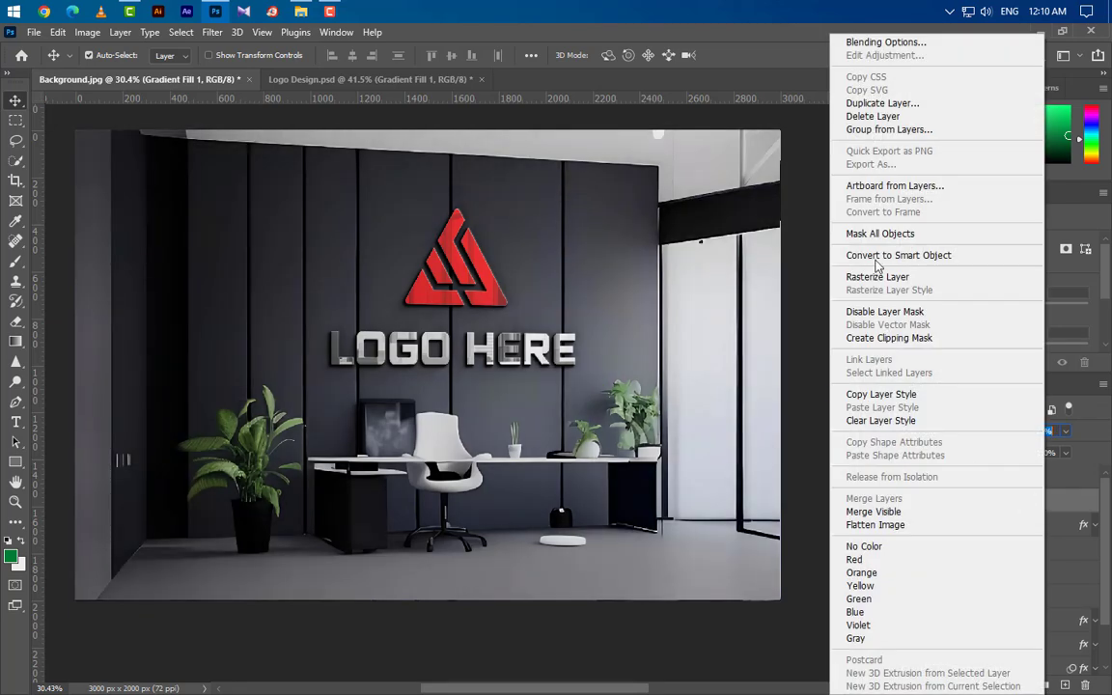
click(882, 103)
click(688, 208)
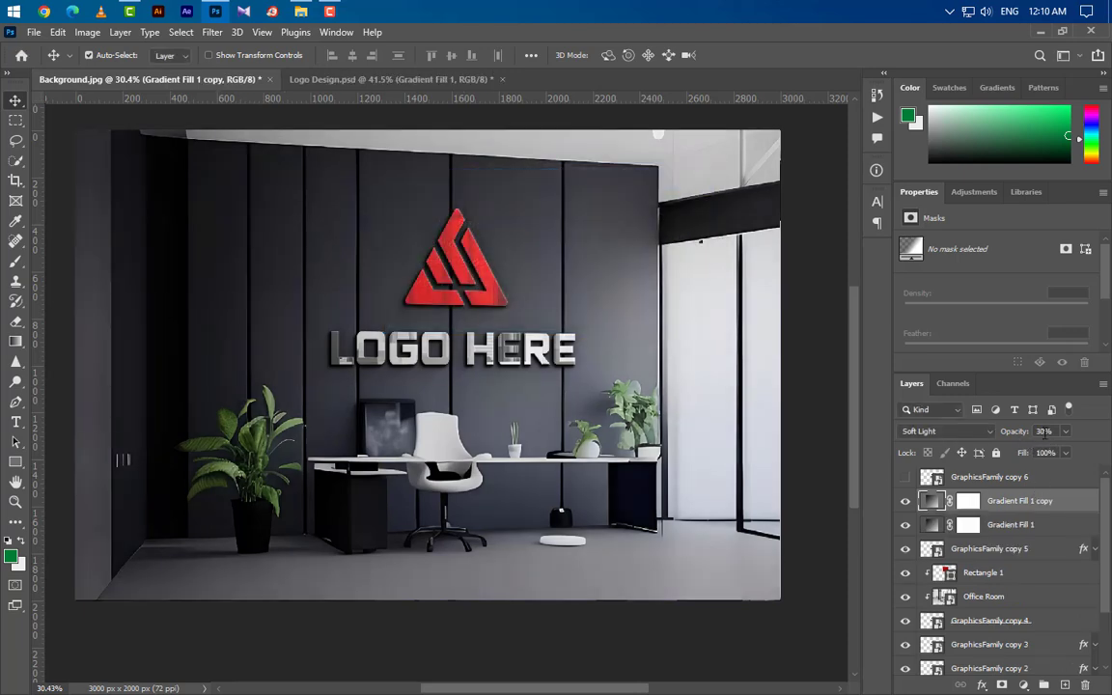
text(15)
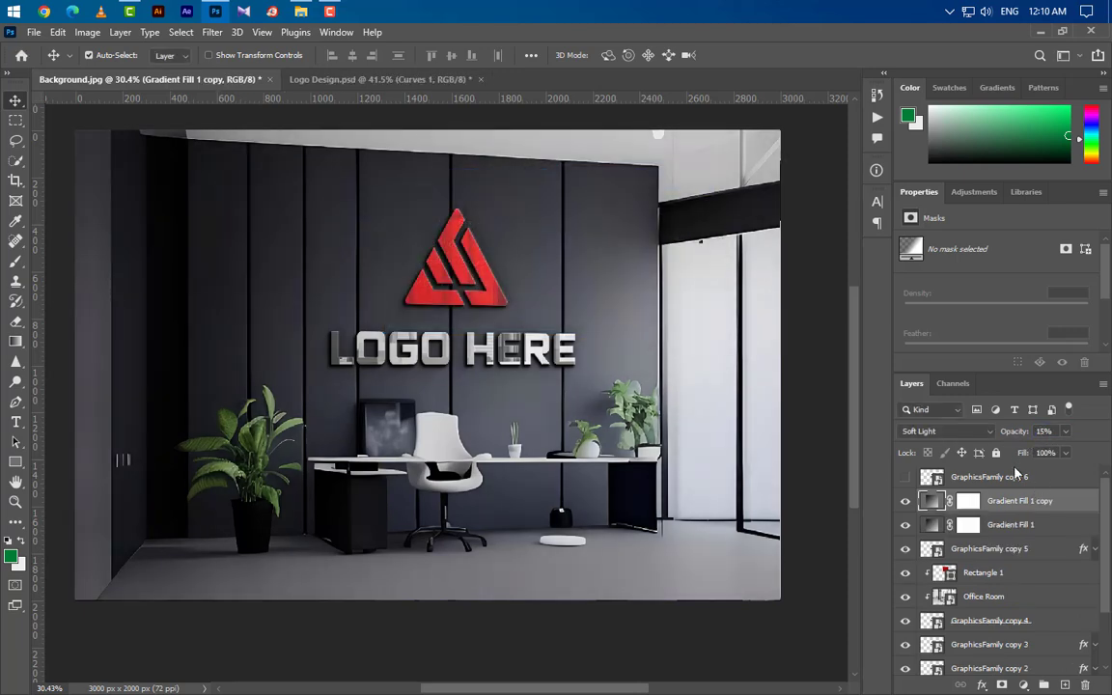
- Add a Curves adjustment layer above the gradient fills and move the RGB black point to input 3
click(1023, 684)
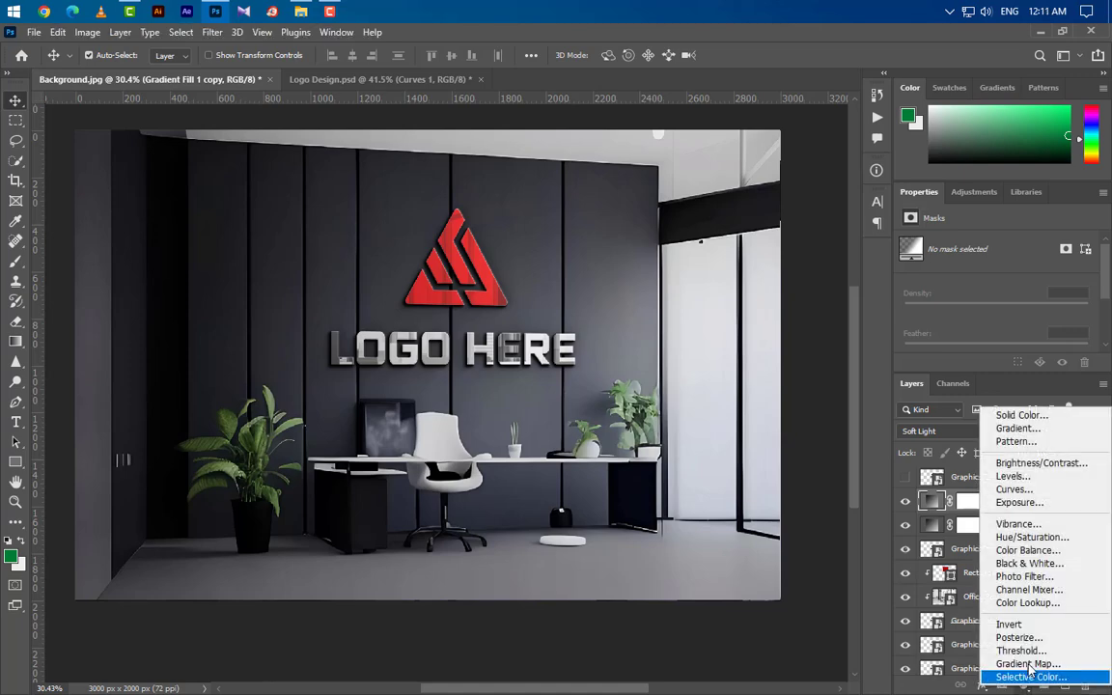
click(1029, 490)
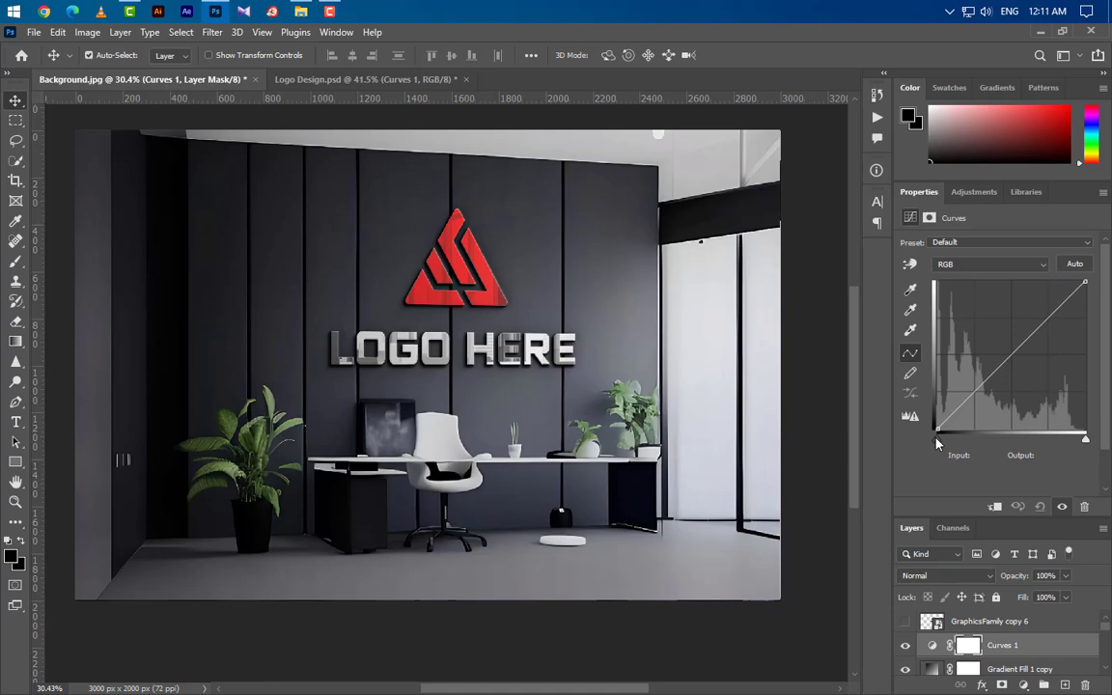
click(937, 439)
drag(938, 440, 941, 439)
- Set the Curves black point input to 5 in the Red channel and 2 in the Green channel
click(993, 265)
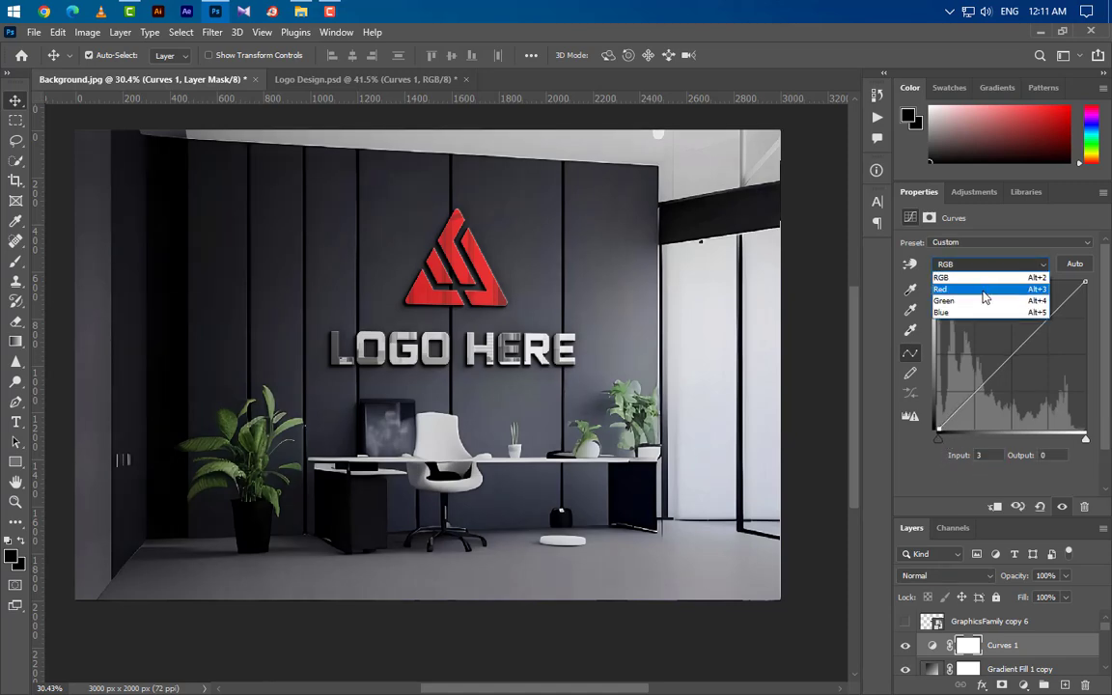
click(985, 289)
click(977, 458)
click(991, 264)
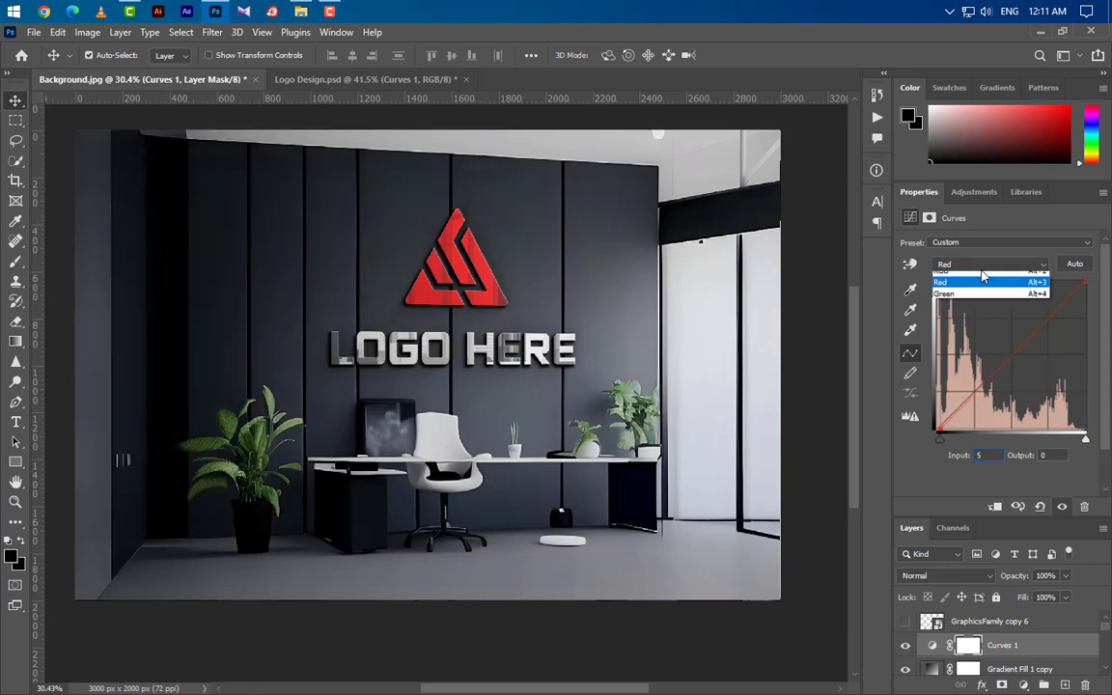
click(985, 305)
text(2)
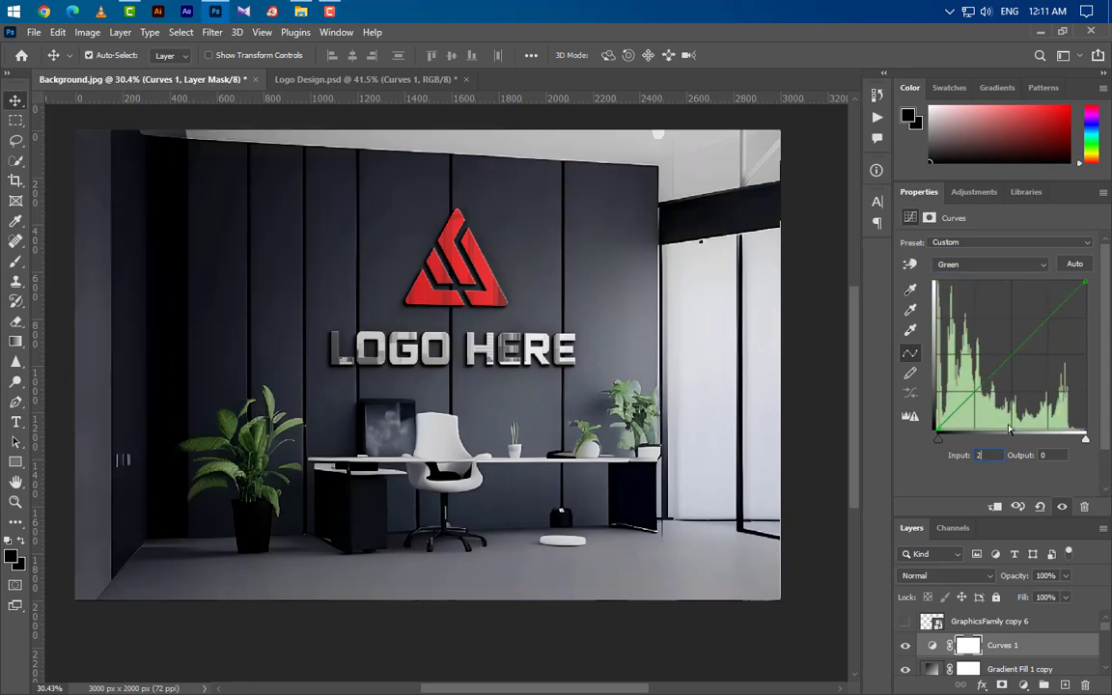
- Set the Blue channel's black point input to 2 and its white point input to 245
click(994, 264)
click(981, 319)
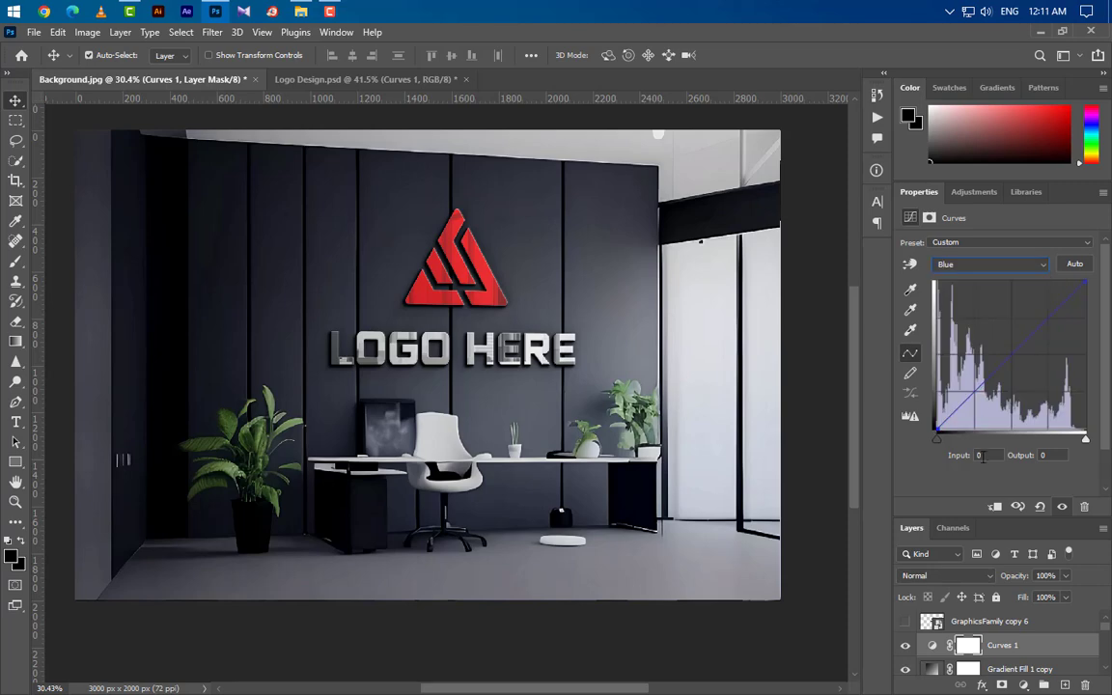
text(2)
drag(1087, 437, 1079, 437)
- Set the white point input of the composite RGB curve to 245
click(992, 263)
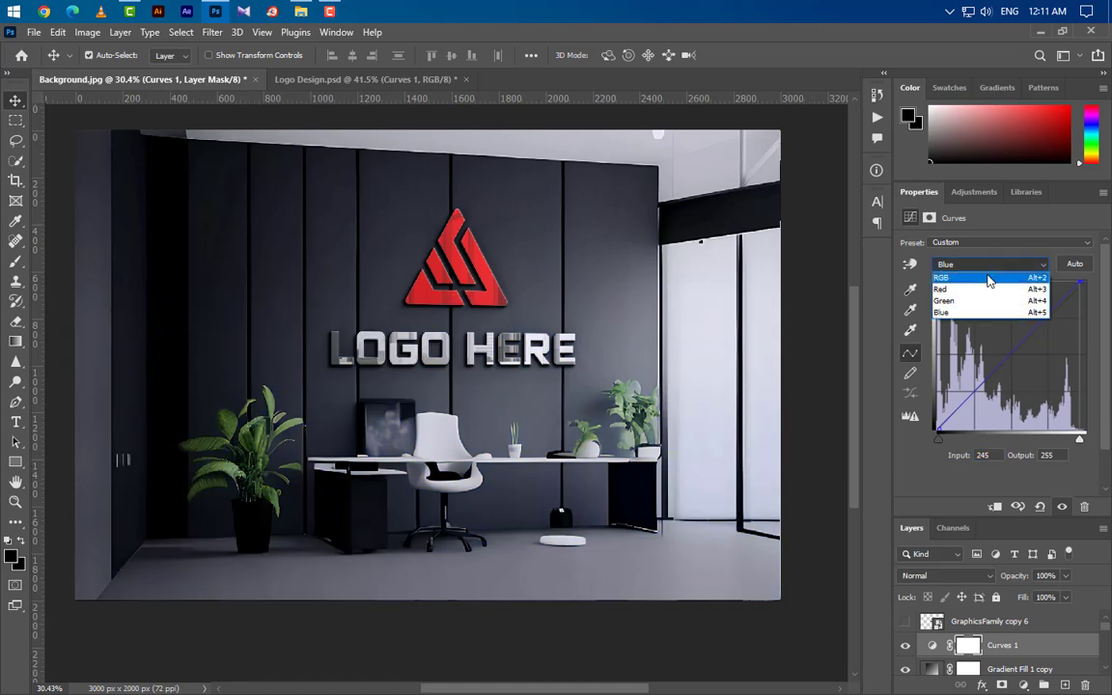
click(992, 274)
drag(1000, 457, 940, 466)
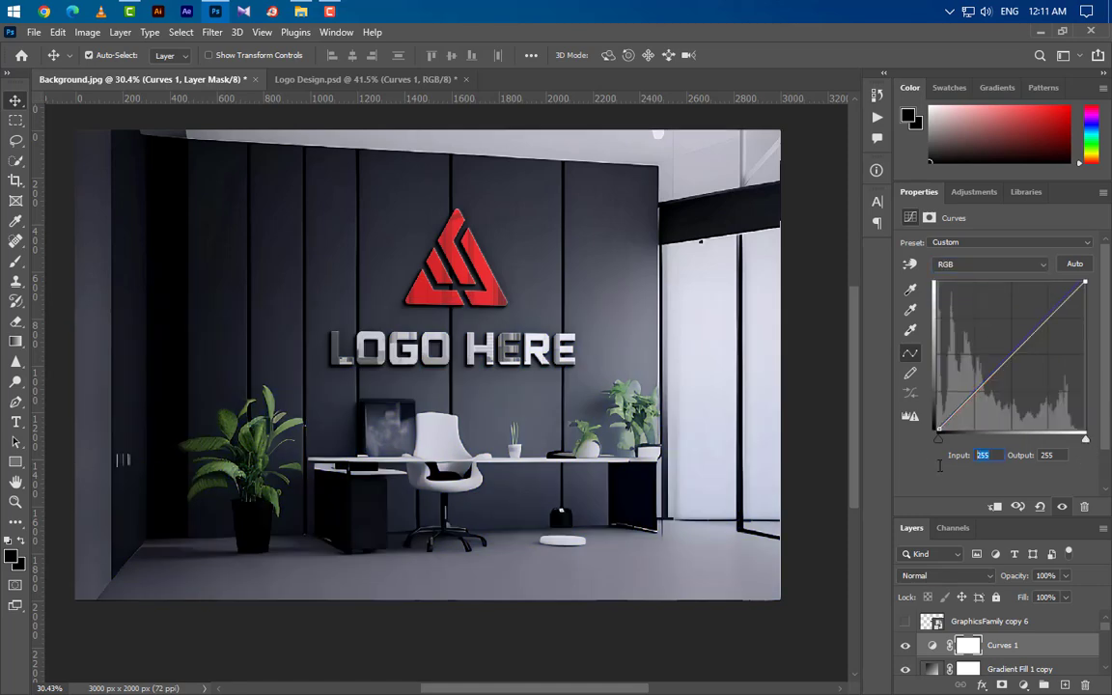
text(245)
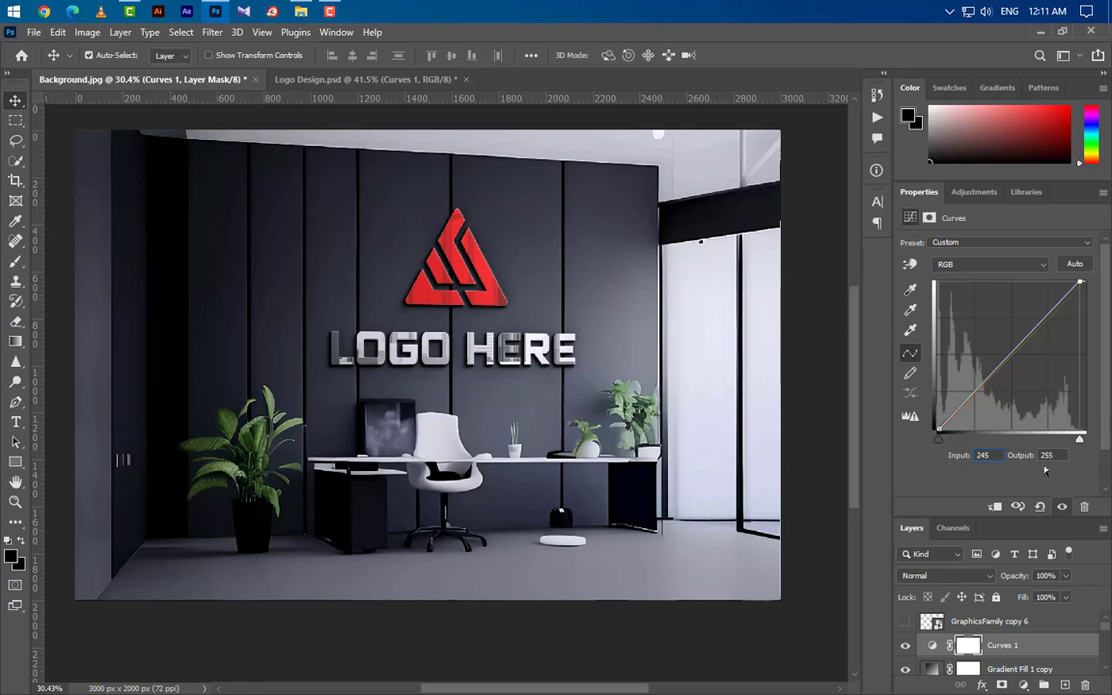
- Show the hidden GraphicsFamily copy 6 layer and rename it "Your Logo Here"
drag(1031, 483, 1053, 245)
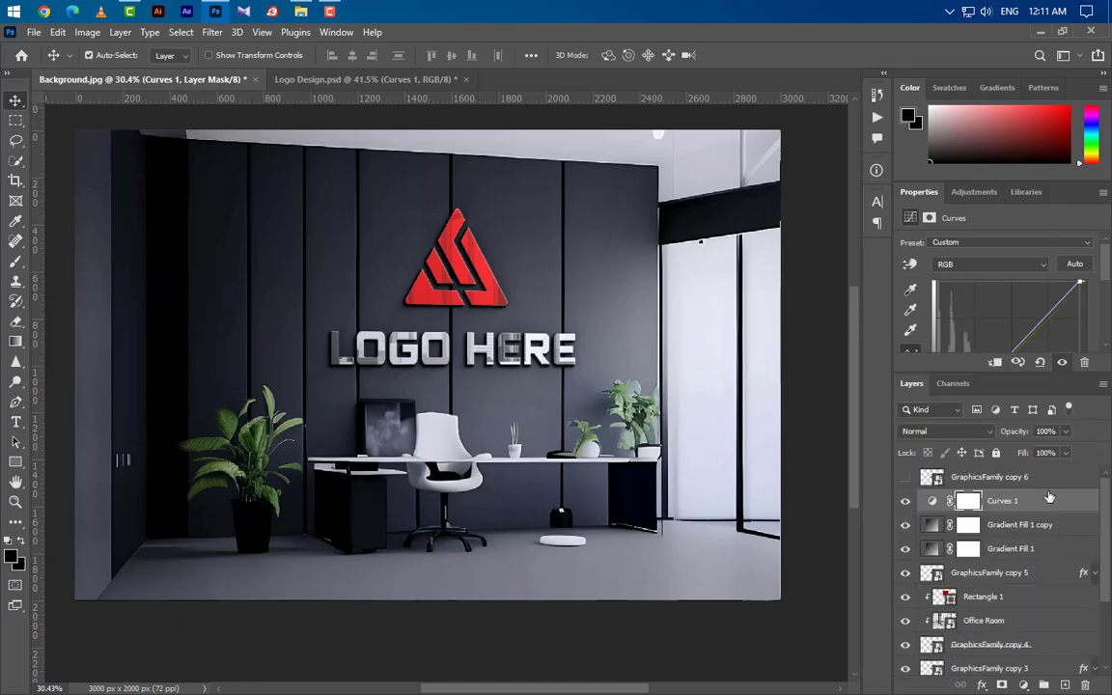
click(931, 476)
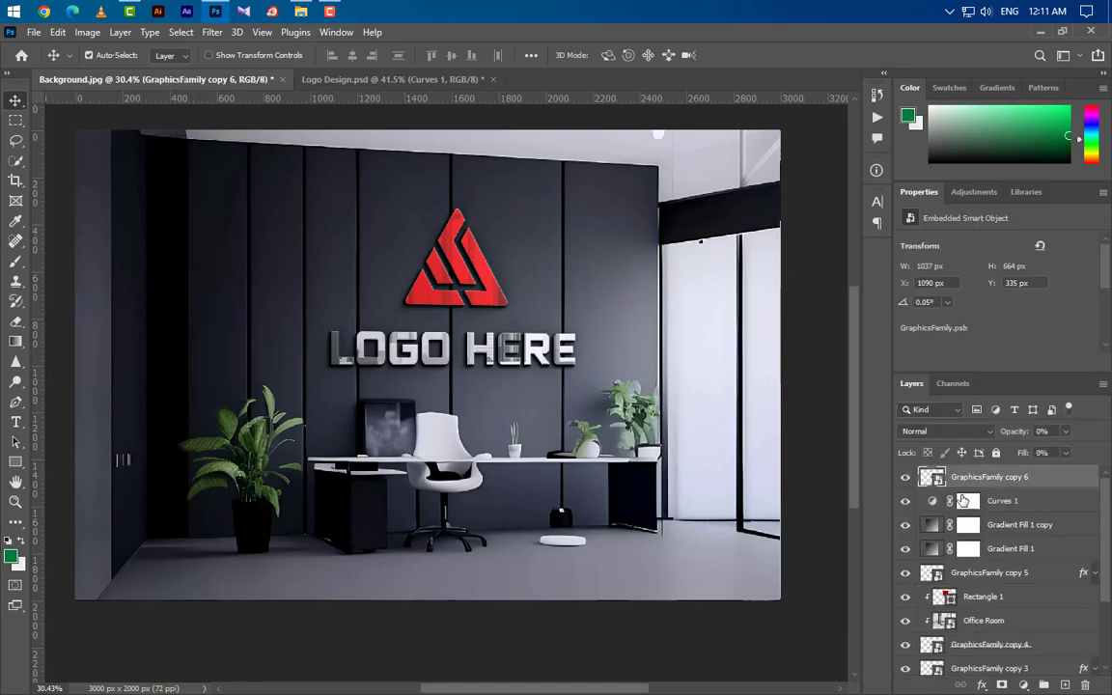
double_click(989, 476)
text(Y)
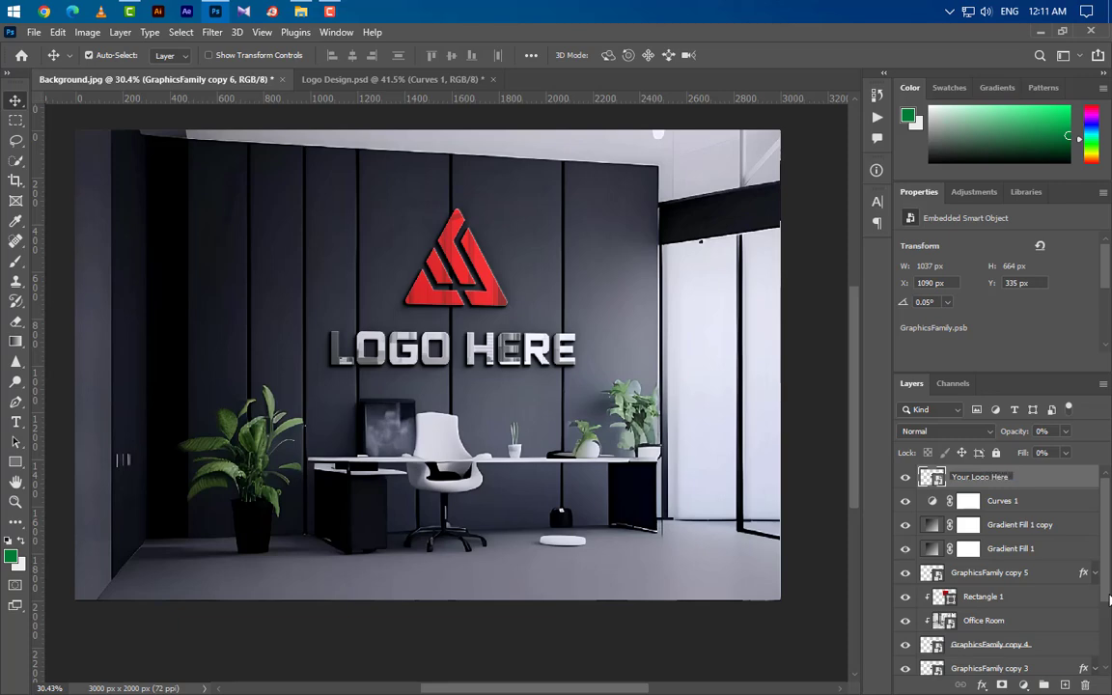
- Finish naming the top layer "Your Logo Here" and open its smart object contents
text(our Logo Here)
key(Return)
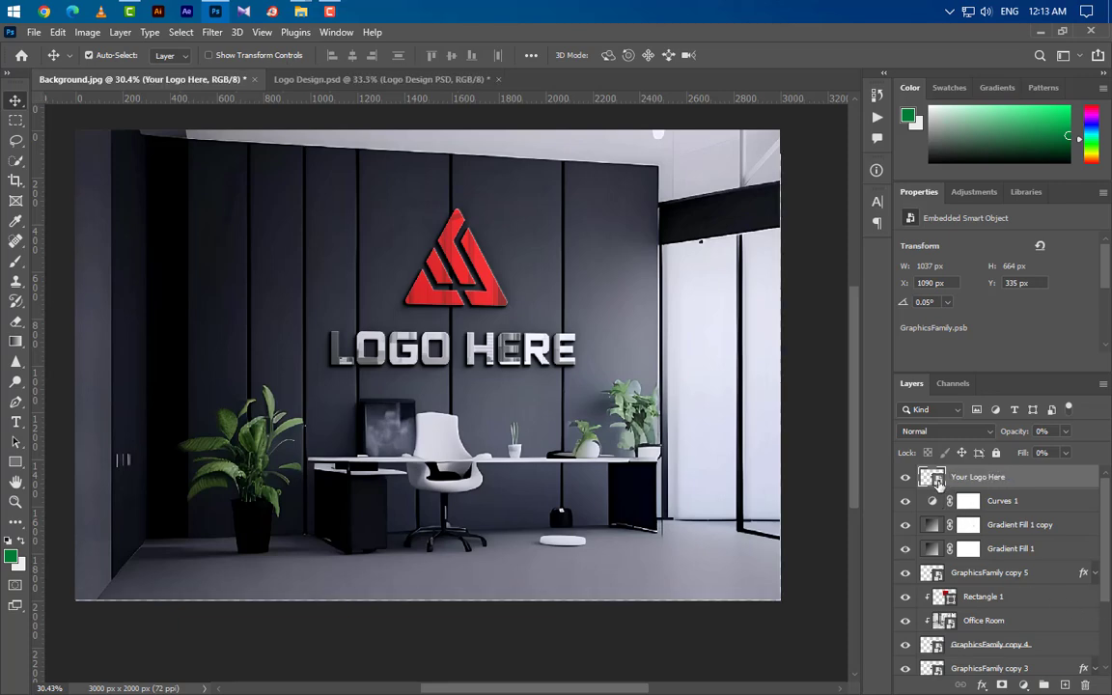
double_click(929, 477)
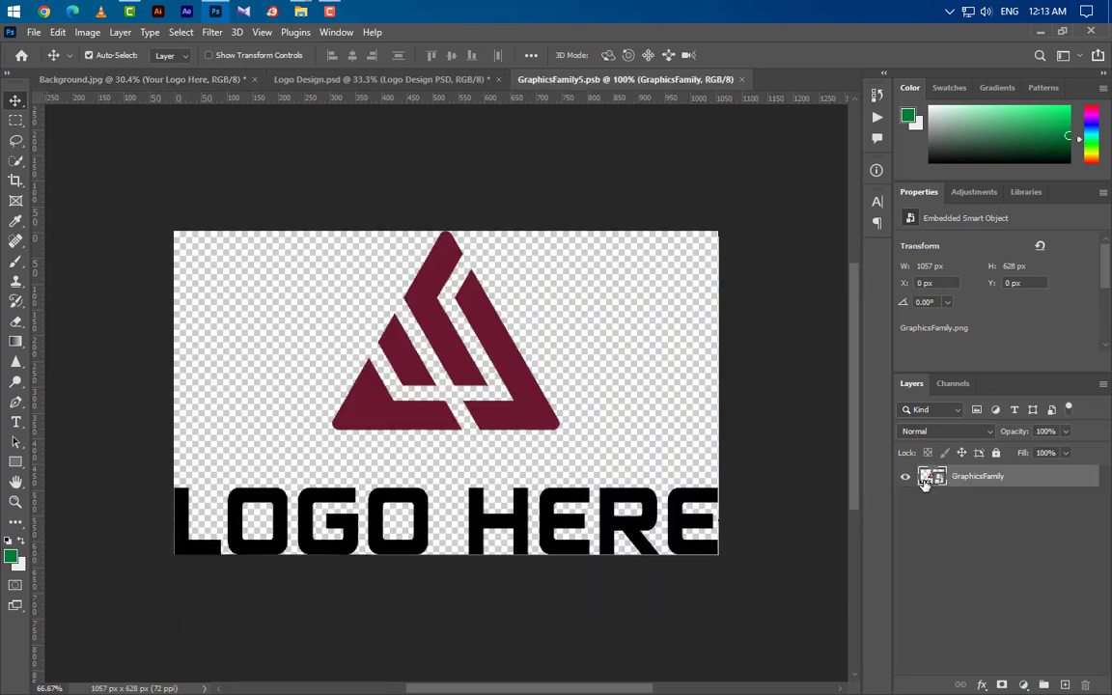
- Copy the Logo Design PSD layer from Logo Design.psd into the open GraphicsFamily5.psb smart object
click(333, 77)
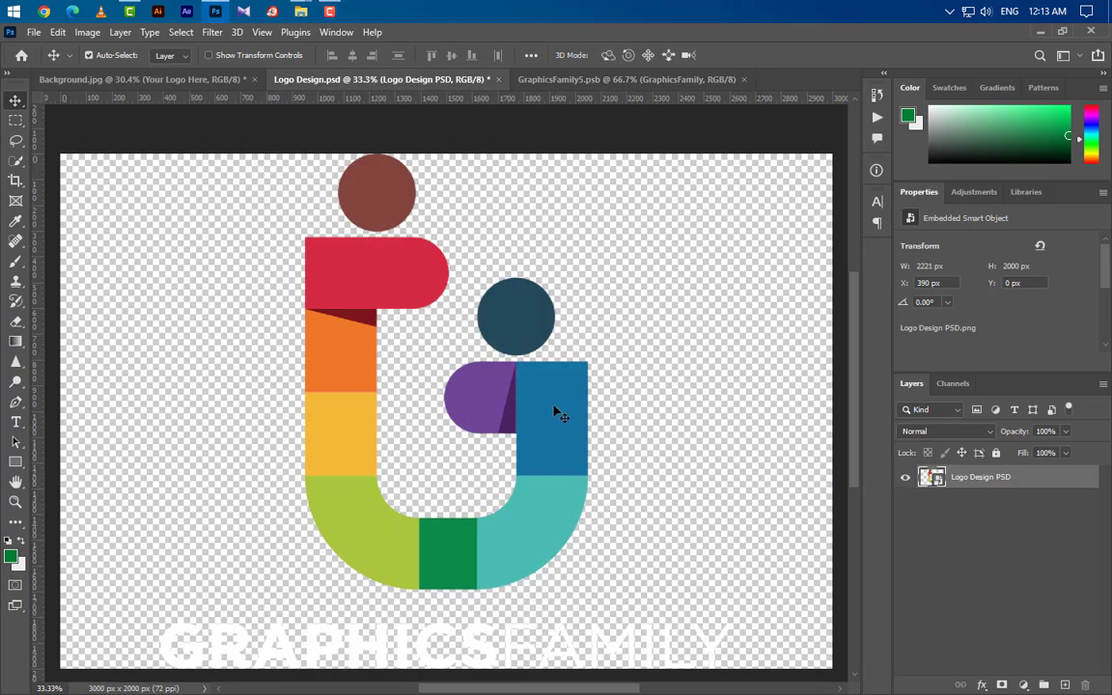
scroll(560, 415, down, 5)
click(654, 77)
drag(487, 413, 487, 413)
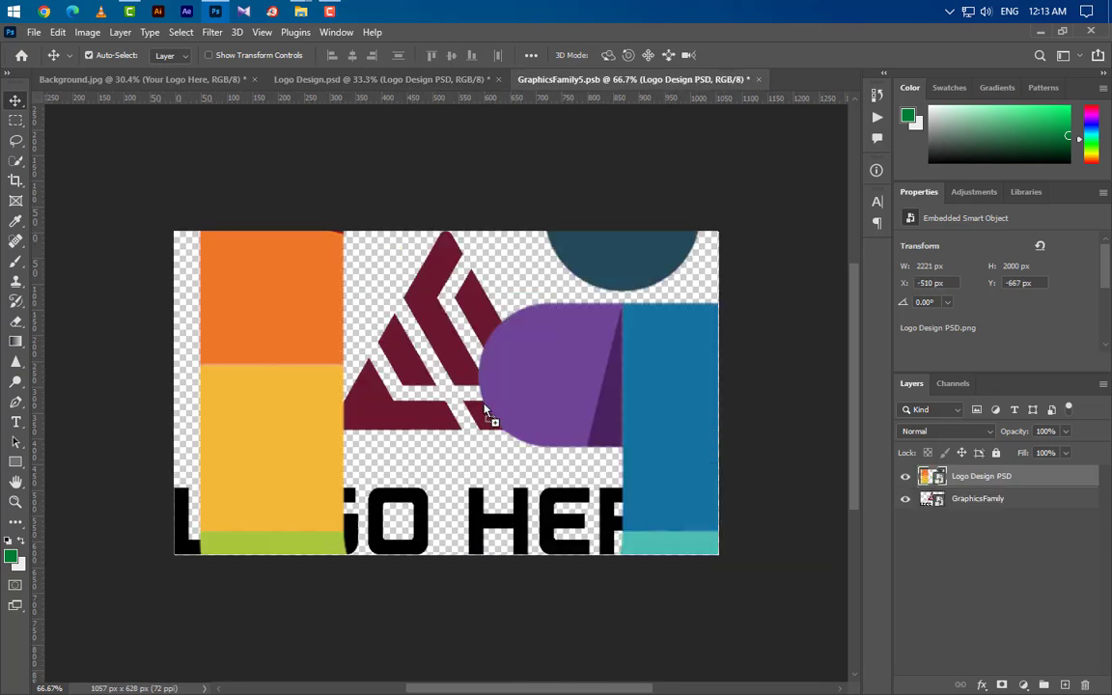
- Scale the Logo Design PSD layer down to about 607 × 547 px and centre it horizontally against the canvas's upper edge
key(ctrl+t)
scroll(569, 459, down, 3)
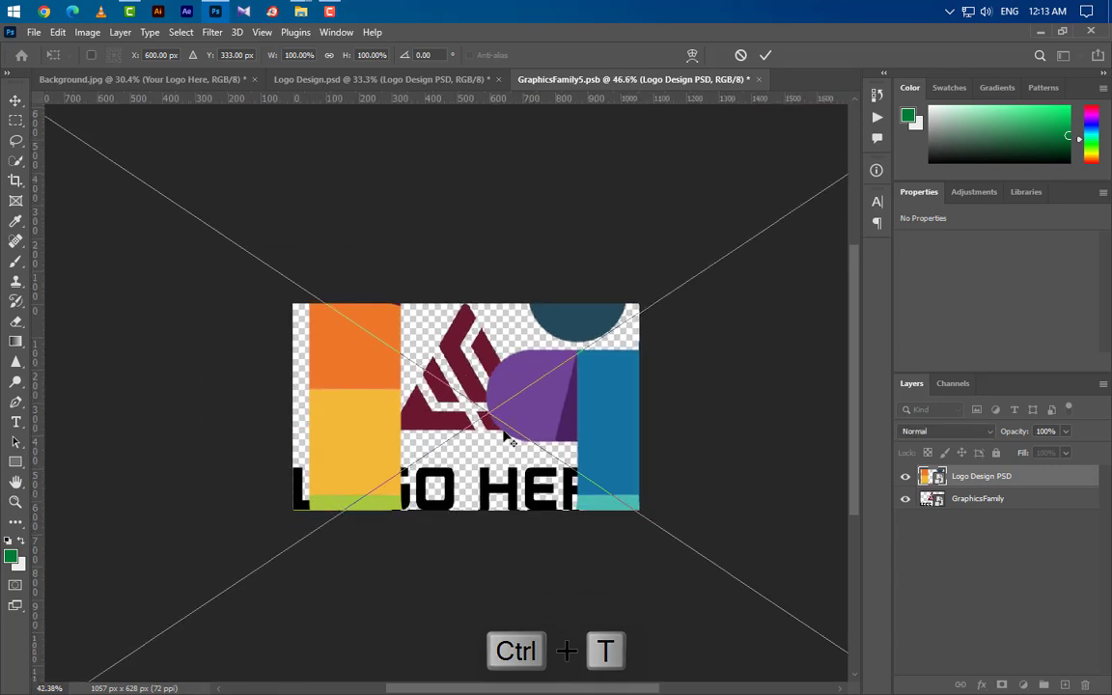
scroll(582, 456, down, 2)
drag(521, 255, 520, 371)
drag(562, 407, 552, 406)
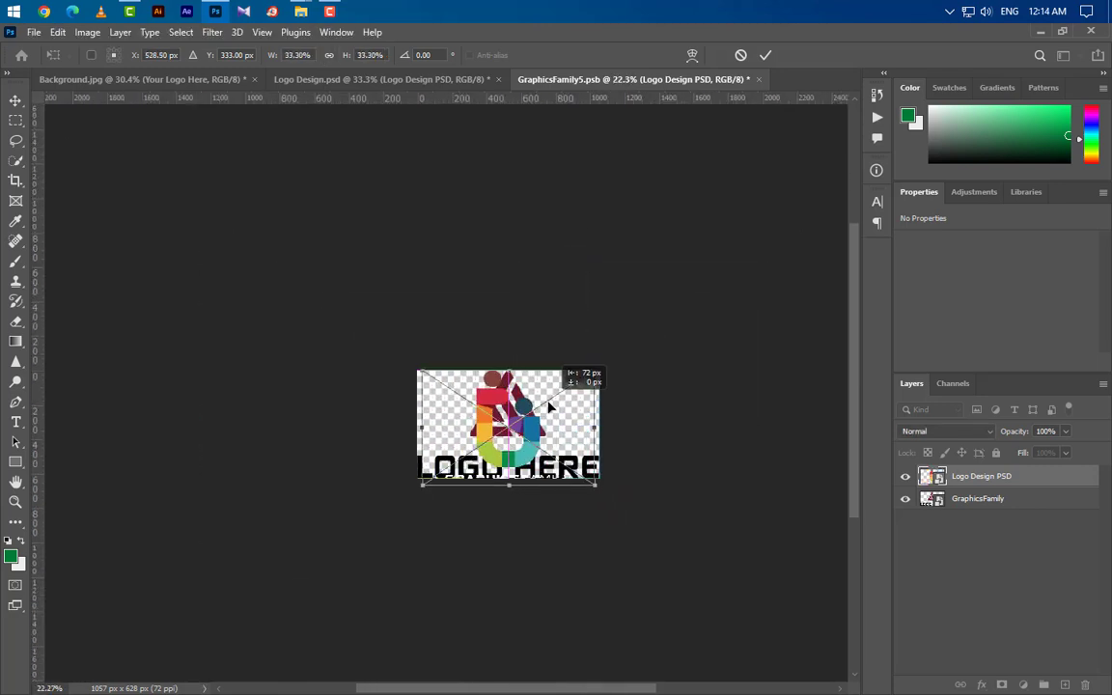
scroll(552, 406, up, 5)
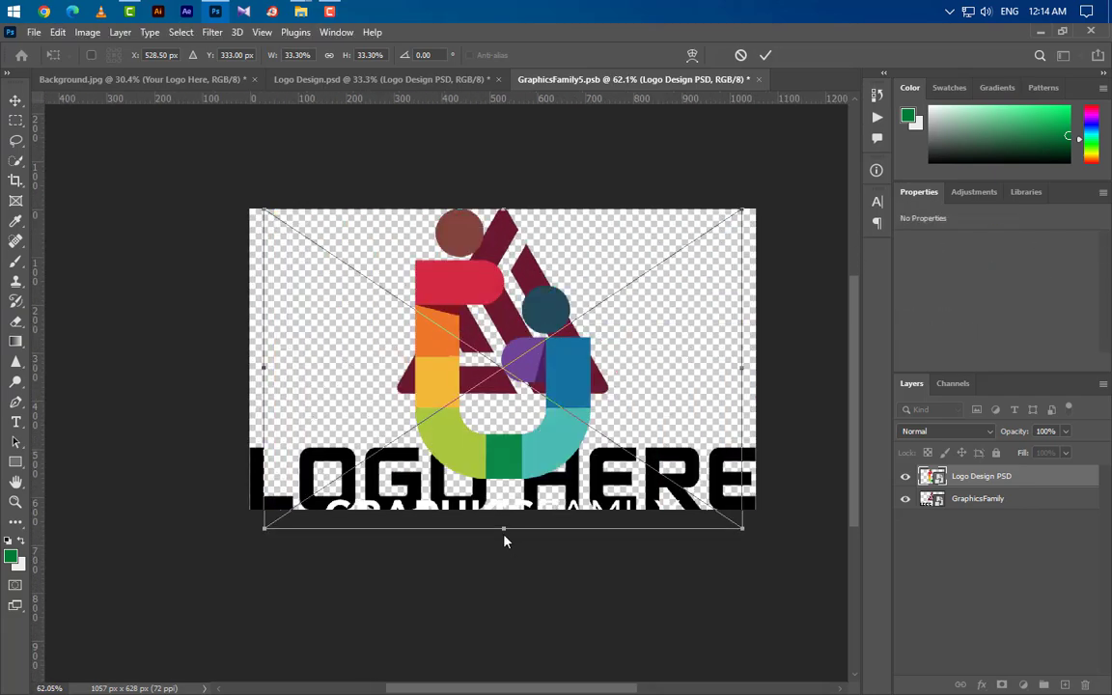
drag(503, 534, 503, 471)
click(766, 55)
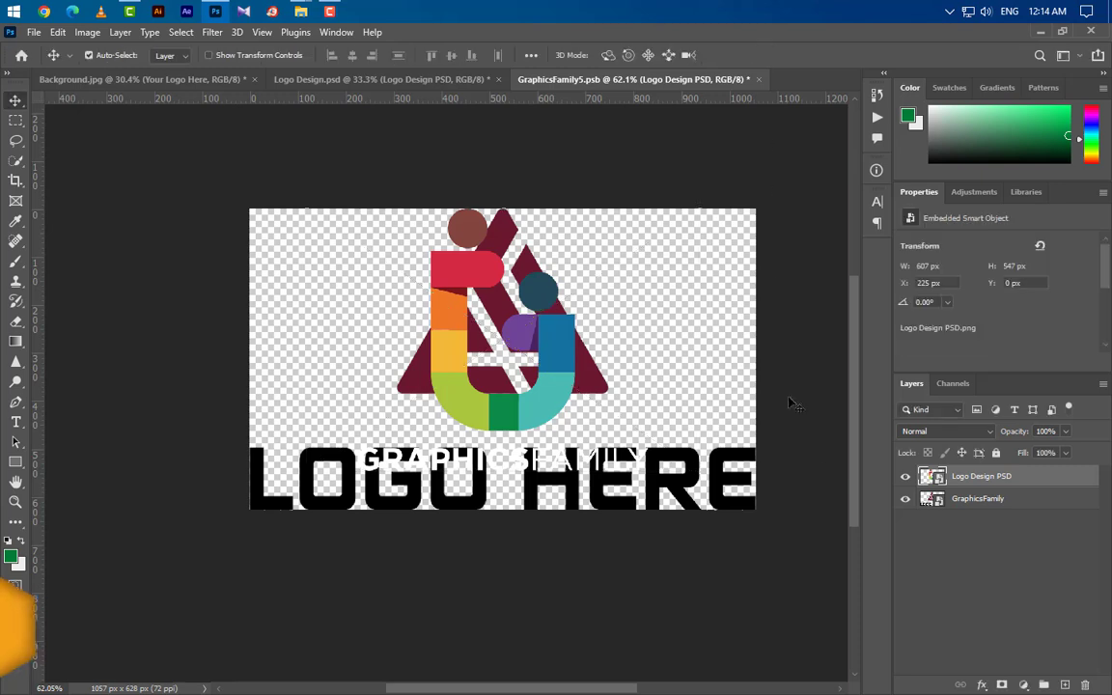
- Hide the old GraphicsFamily logo layer, then save and close the smart object and return to the Background.jpg mockup
click(906, 499)
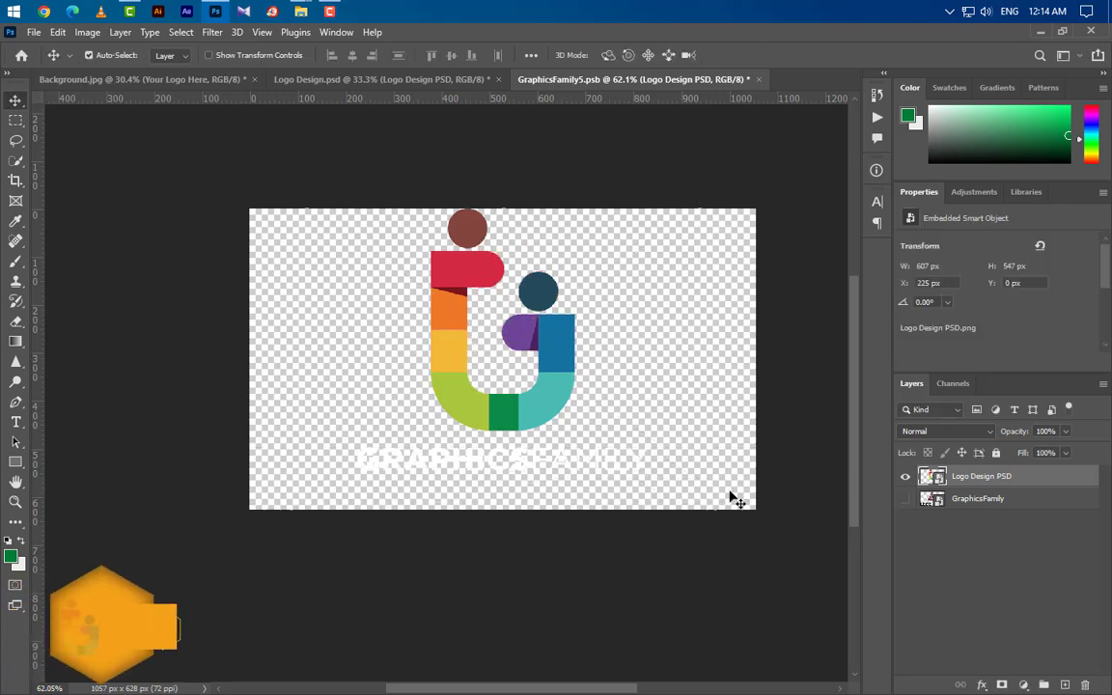
click(759, 79)
click(484, 283)
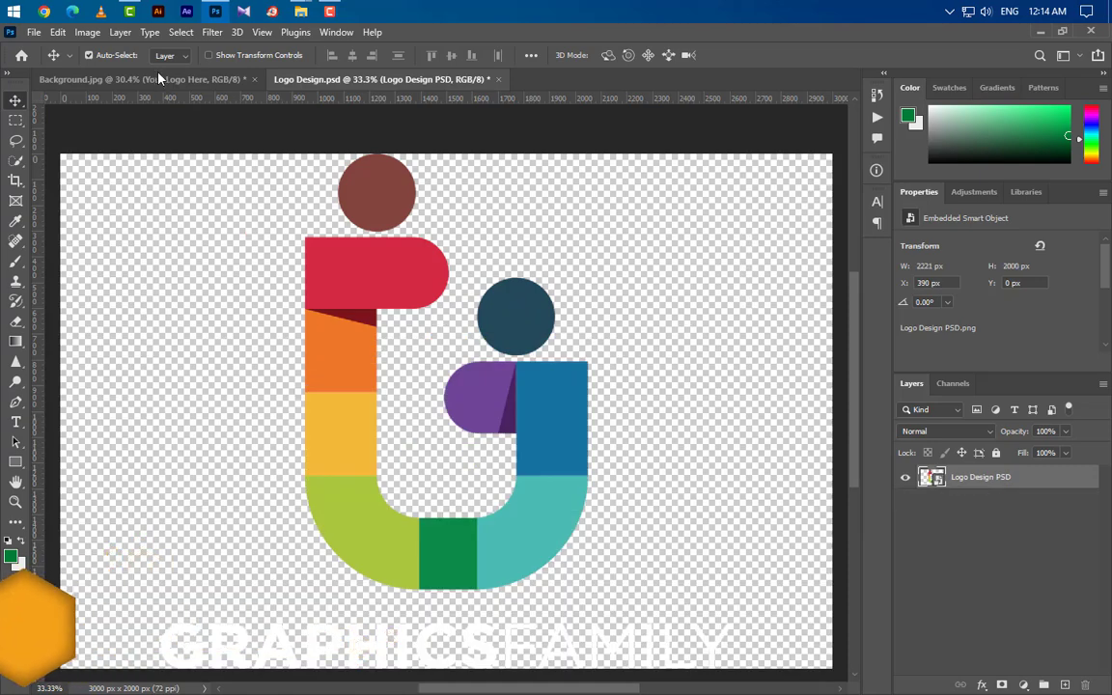
click(160, 79)
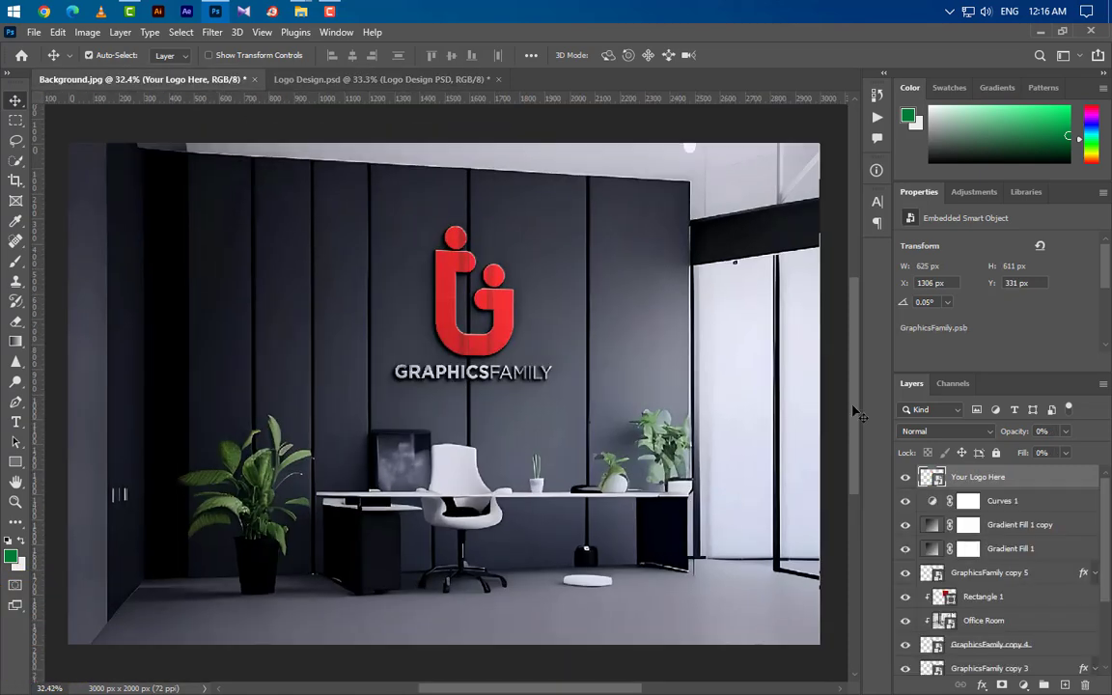
- Hide the Rectangle 1 layer and show it again to compare the logo with and without its red colour
click(906, 597)
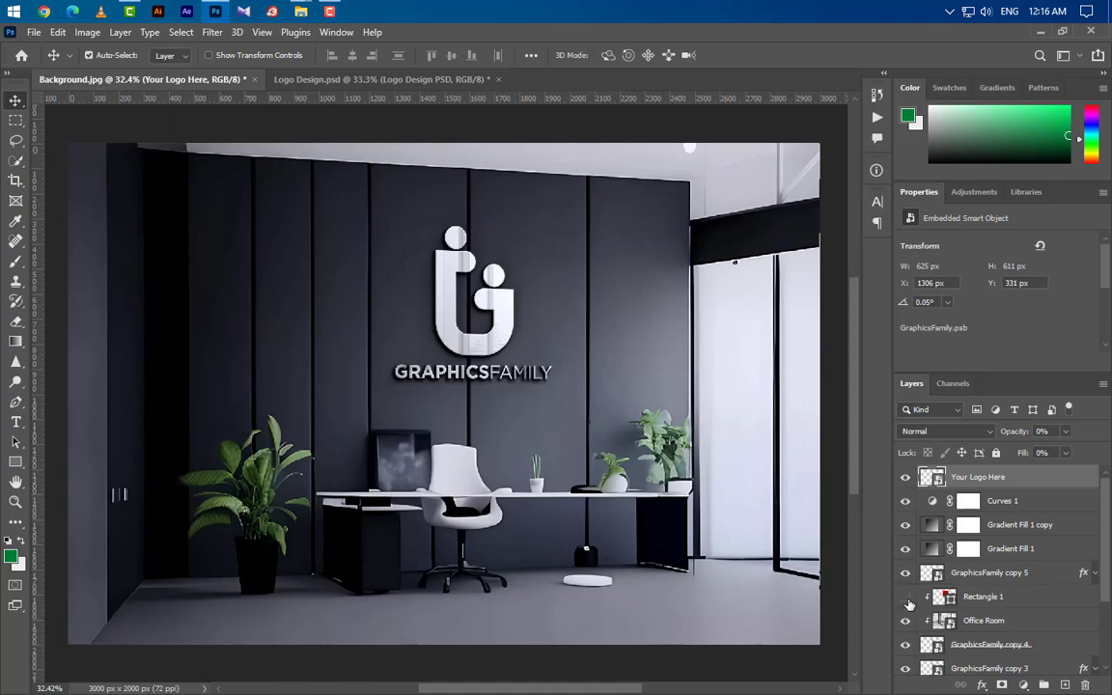
click(905, 598)
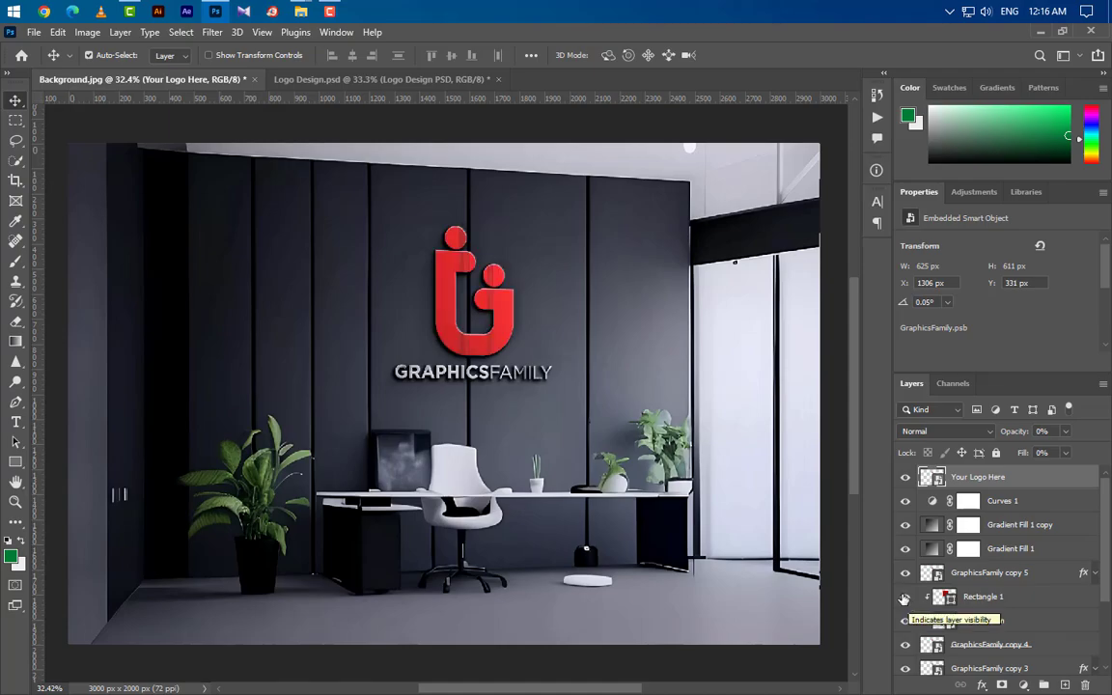